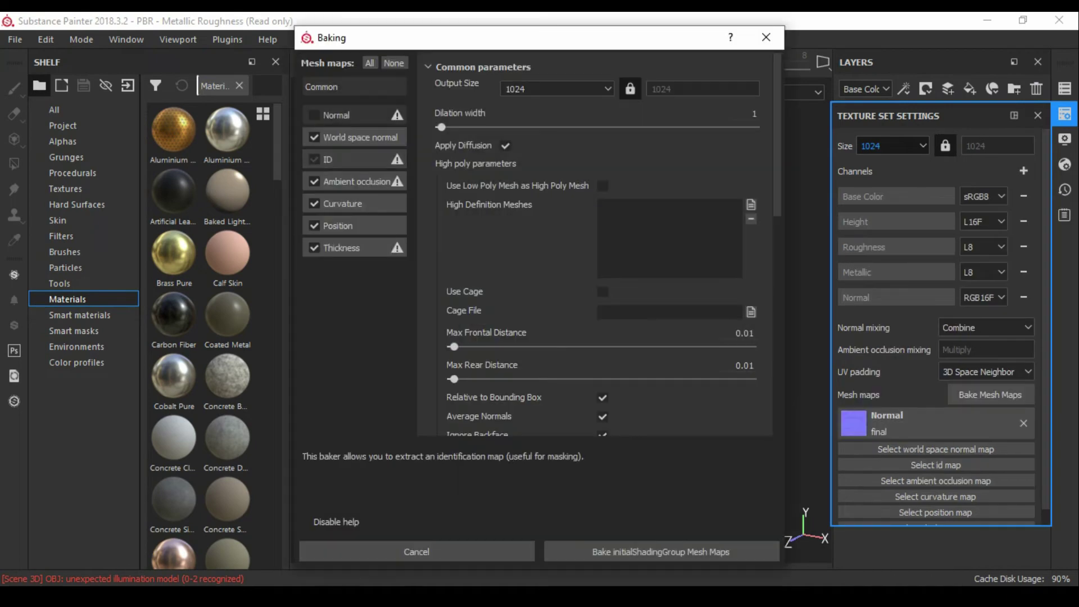
Bake the anvil's mesh maps and add a layer folder named metal.
click(661, 551)
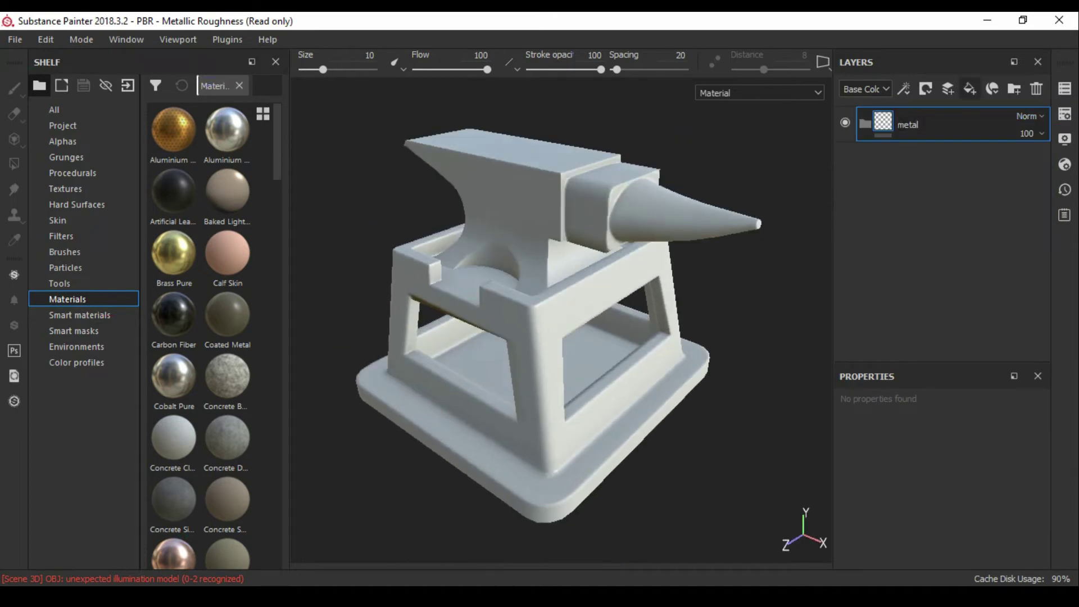
Give the metal folder a black mask and add a fill layer inside it.
key(4)
click(904, 89)
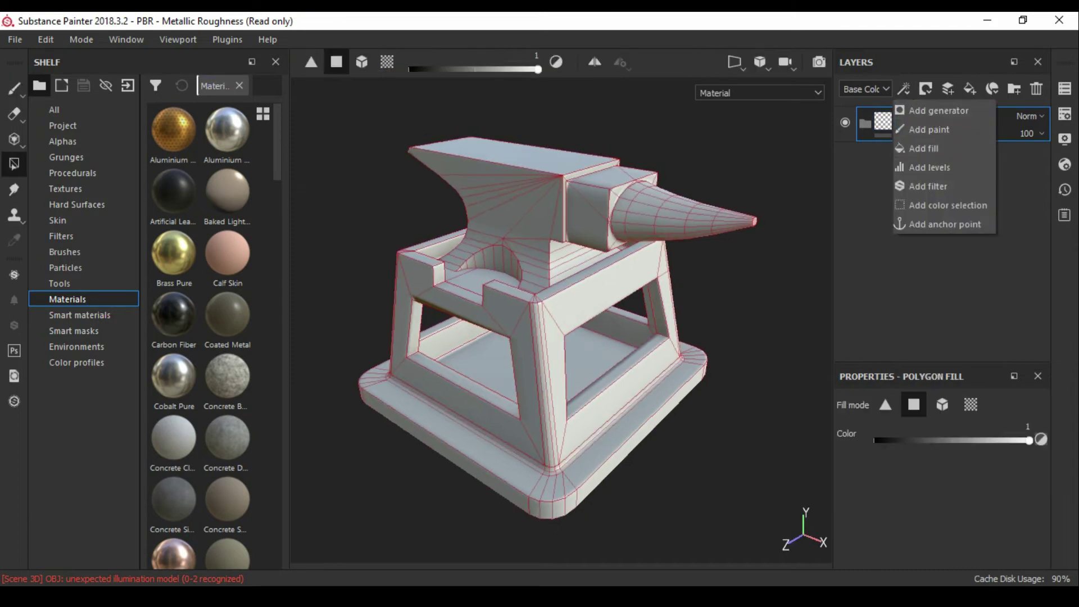
key(Escape)
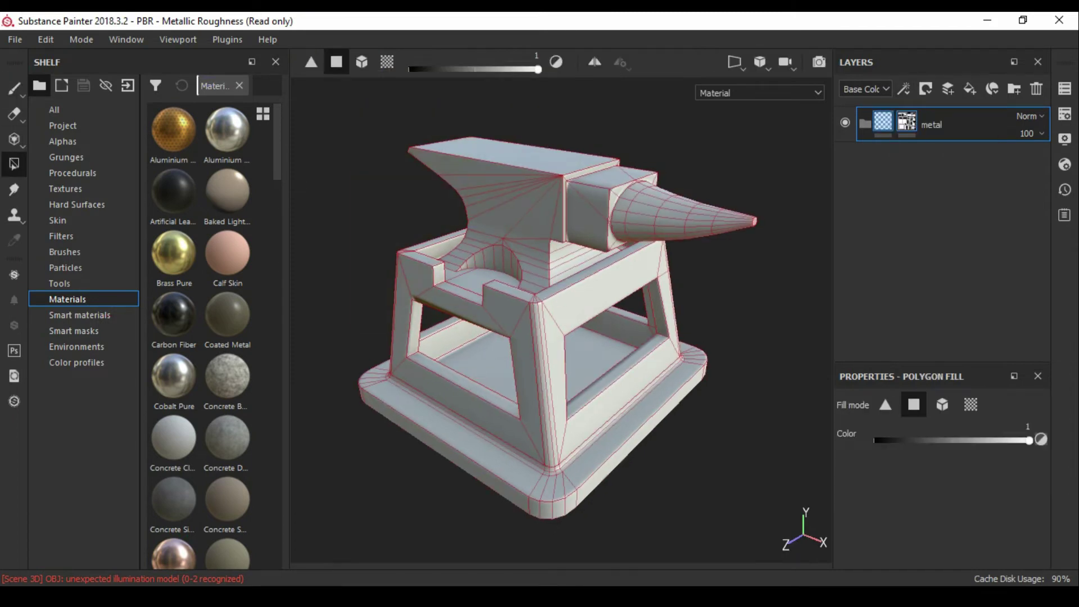
click(969, 89)
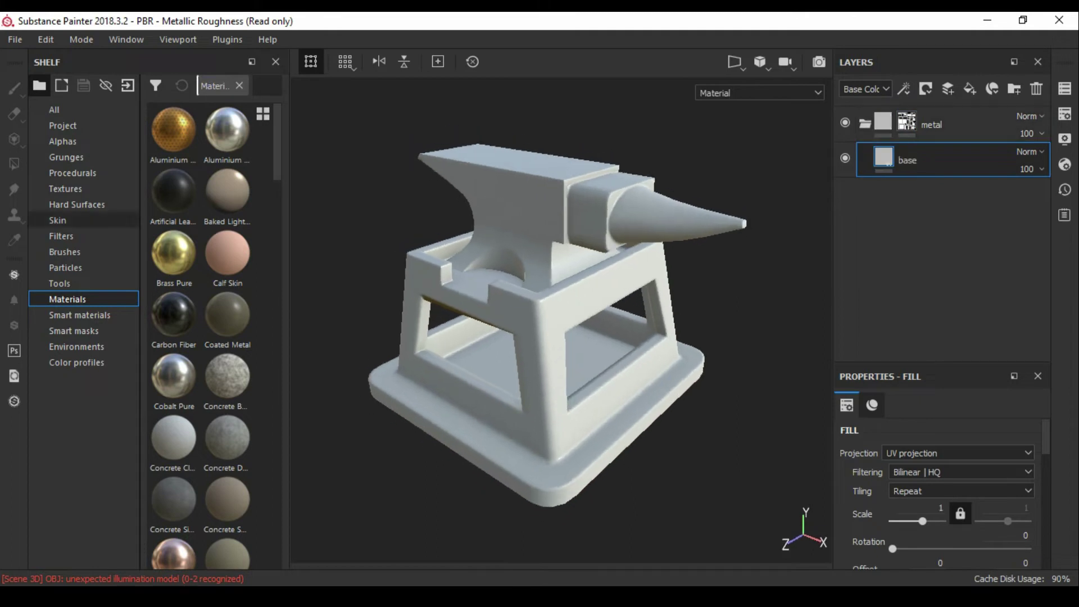
Darken the base fill layer's Base Color to dark grey.
scroll(937, 477, down, 3)
scroll(937, 478, down, 2)
click(937, 367)
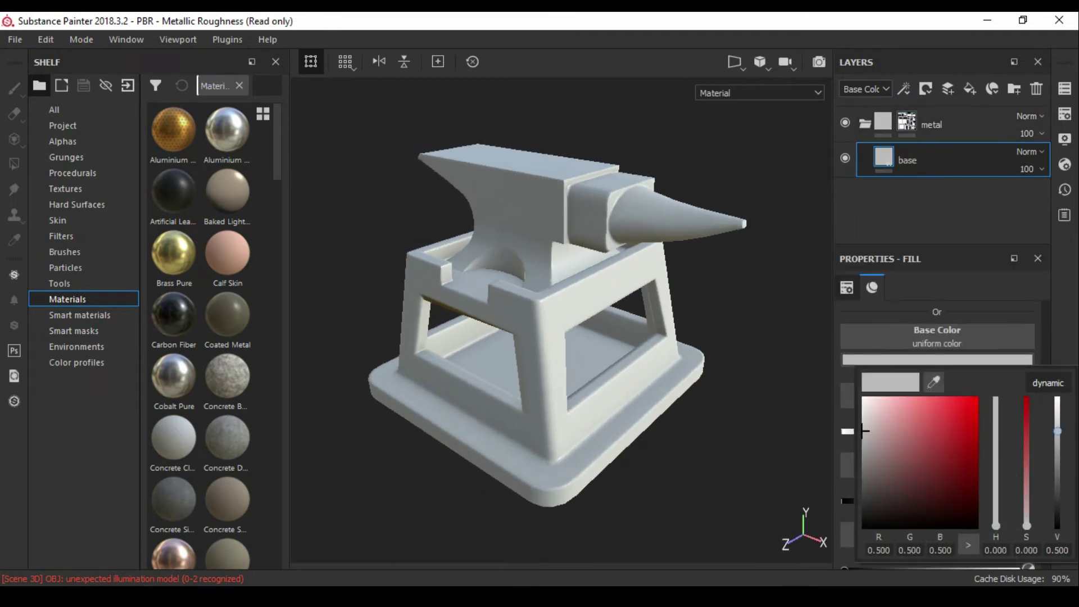
click(864, 464)
key(Escape)
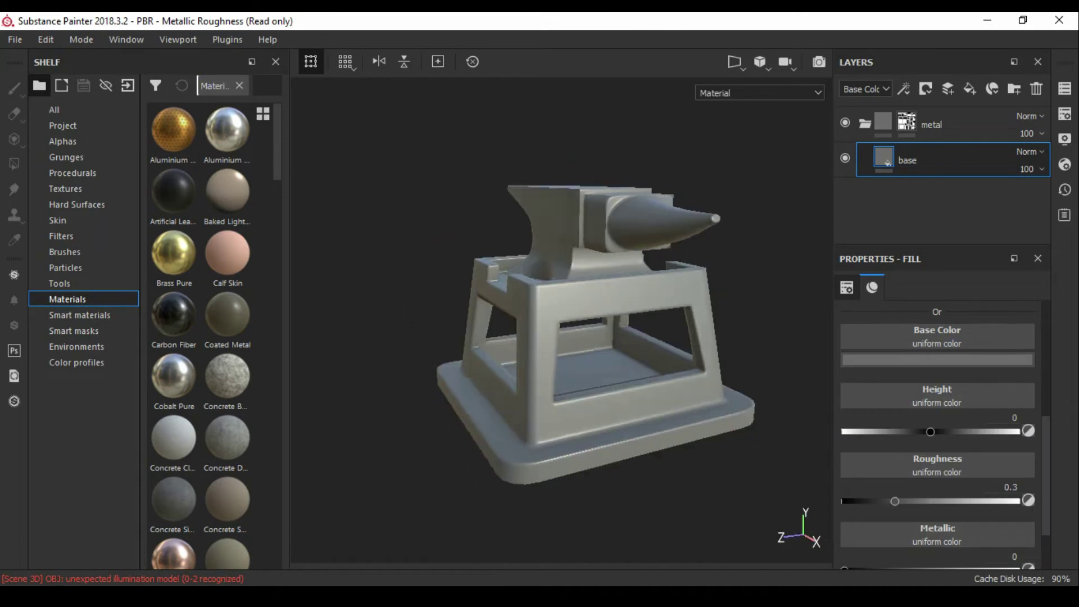
Set the base layer to roughness 0.4667 and metallic 1, and add another fill layer.
scroll(937, 450, down, 2)
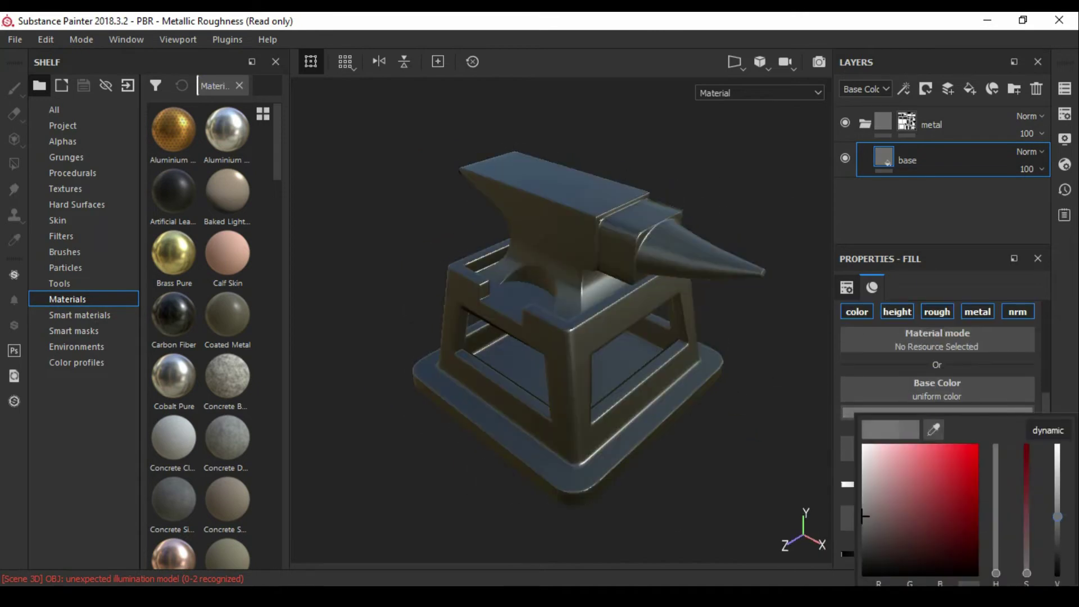
scroll(937, 421, down, 1)
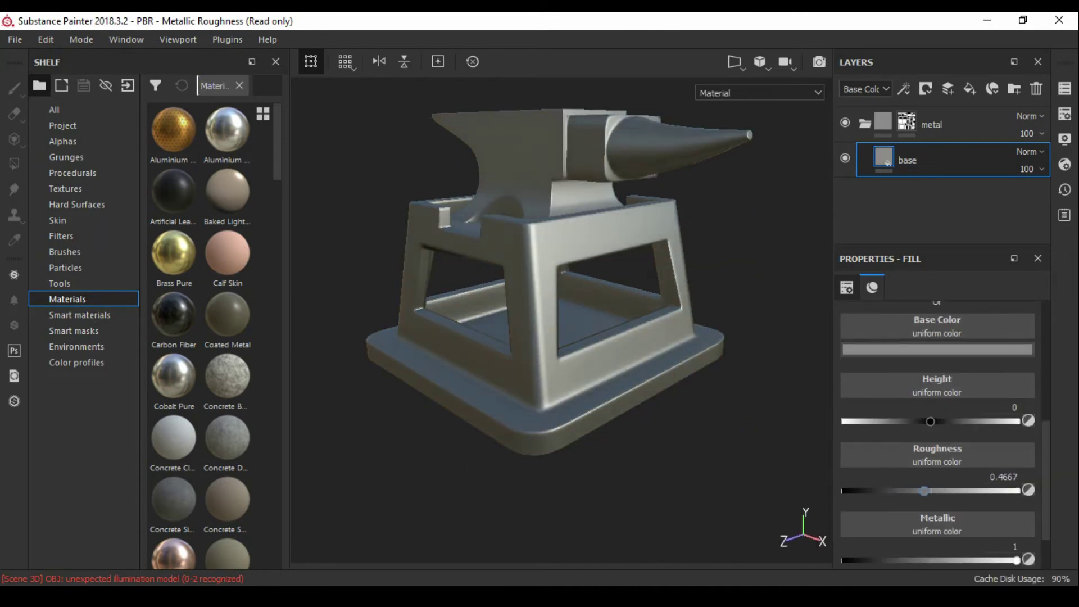
click(937, 349)
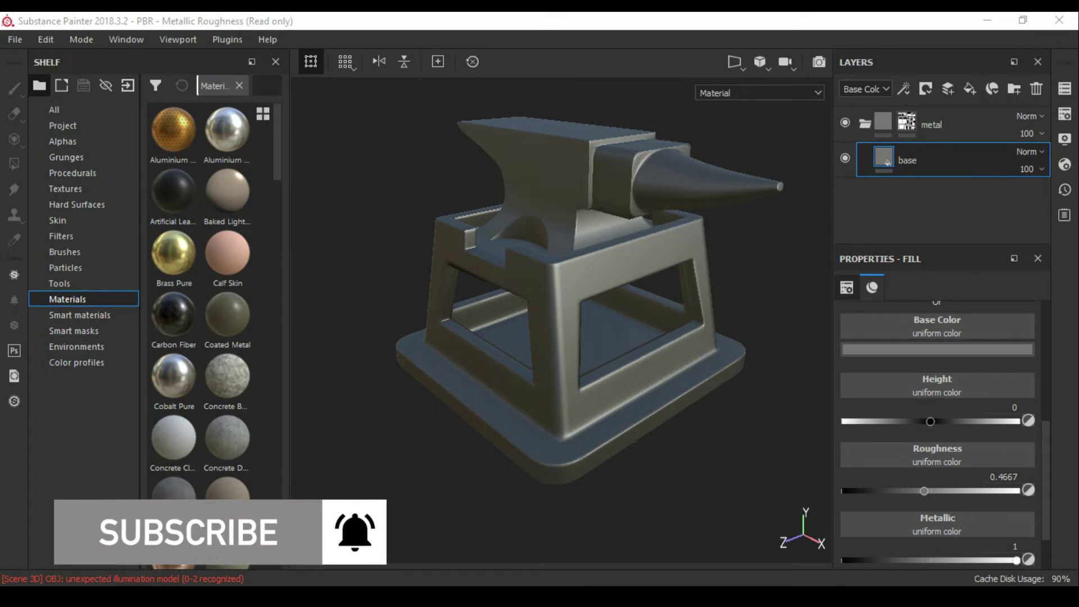
alt+drag(562, 309, 506, 309)
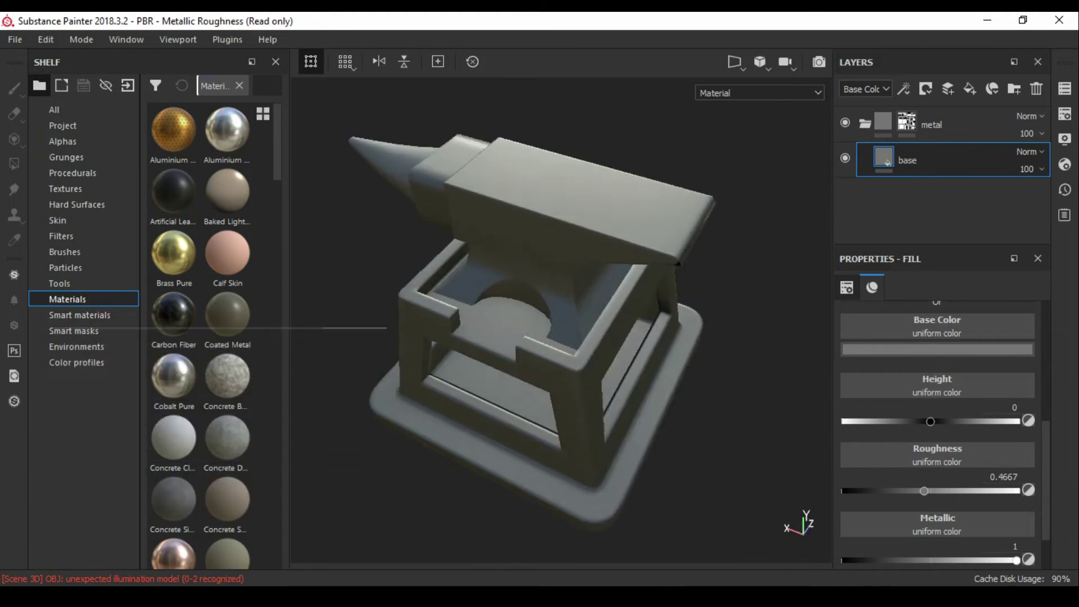
key(4)
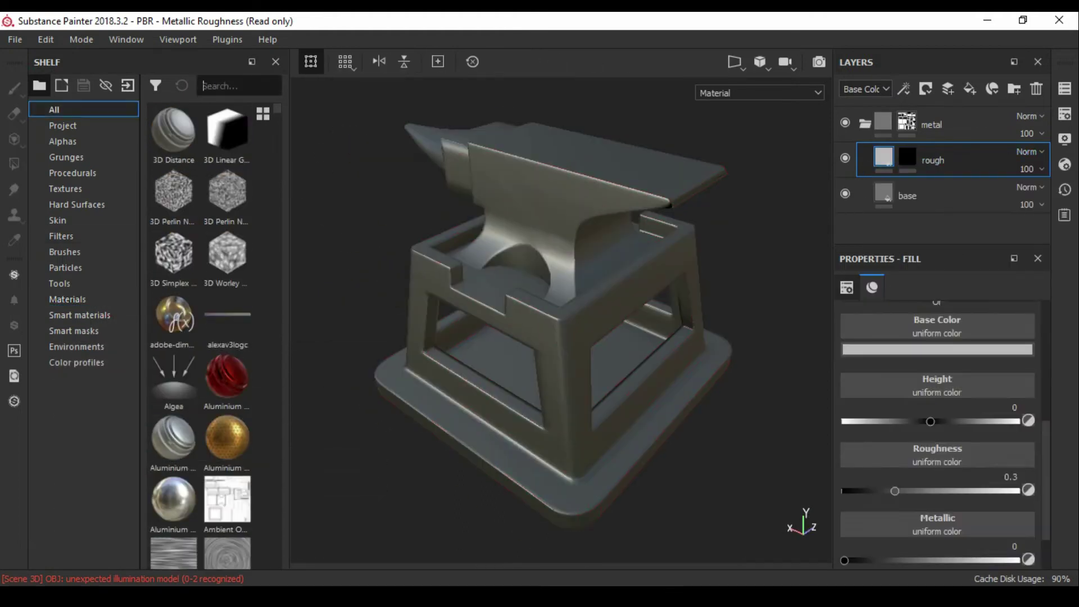
Search the shelf for 'grunge' and put Grunge Paint Scratched into the rough layer's mask.
text(grunge)
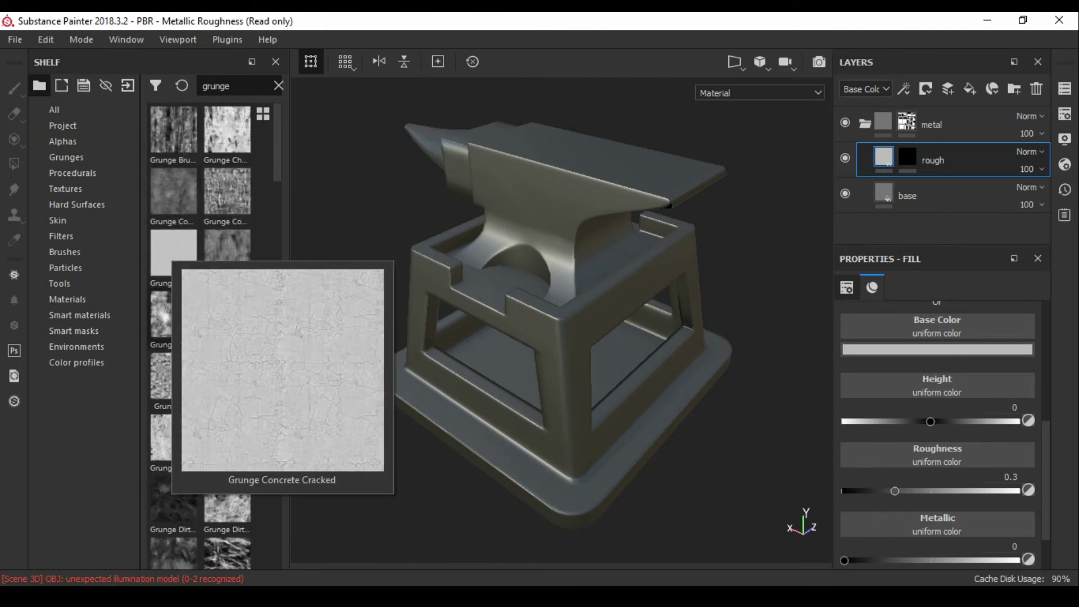
scroll(174, 371, down, 4)
scroll(199, 337, down, 4)
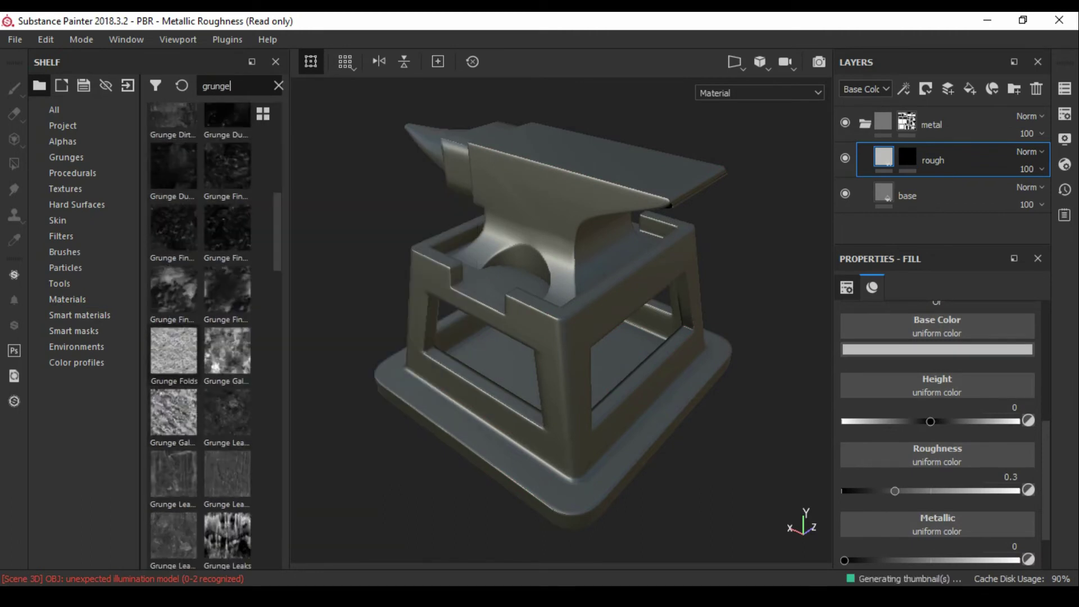
scroll(174, 394, down, 4)
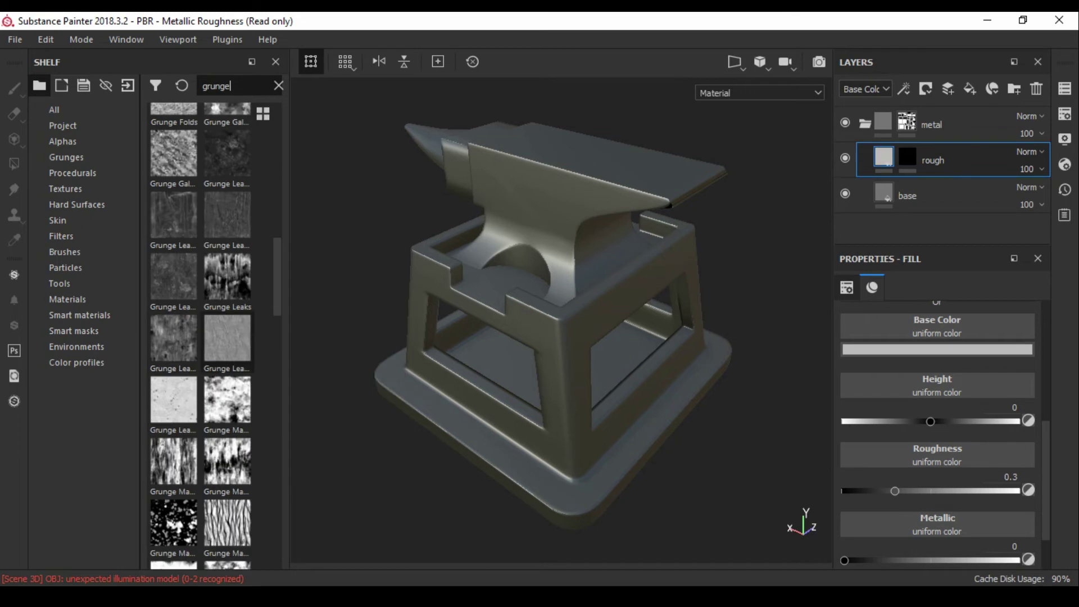
scroll(175, 393, down, 1)
scroll(174, 394, down, 1)
scroll(174, 393, down, 1)
scroll(174, 393, down, 1)
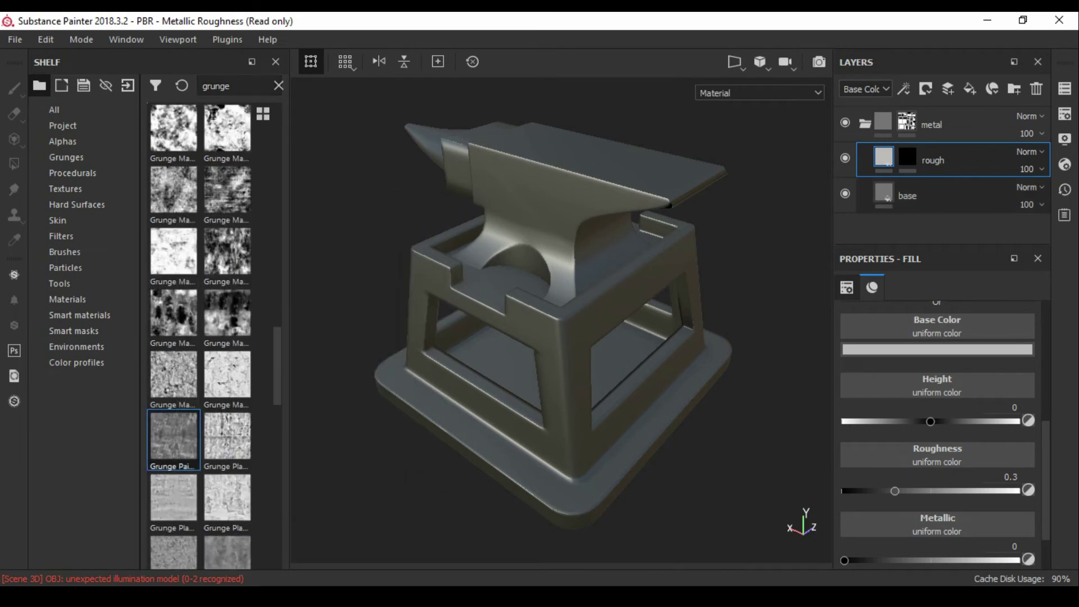
click(925, 88)
click(916, 144)
drag(174, 439, 938, 453)
Disable the rough layer's normal channel and review its material and grunge mask settings.
alt+drag(562, 337, 618, 337)
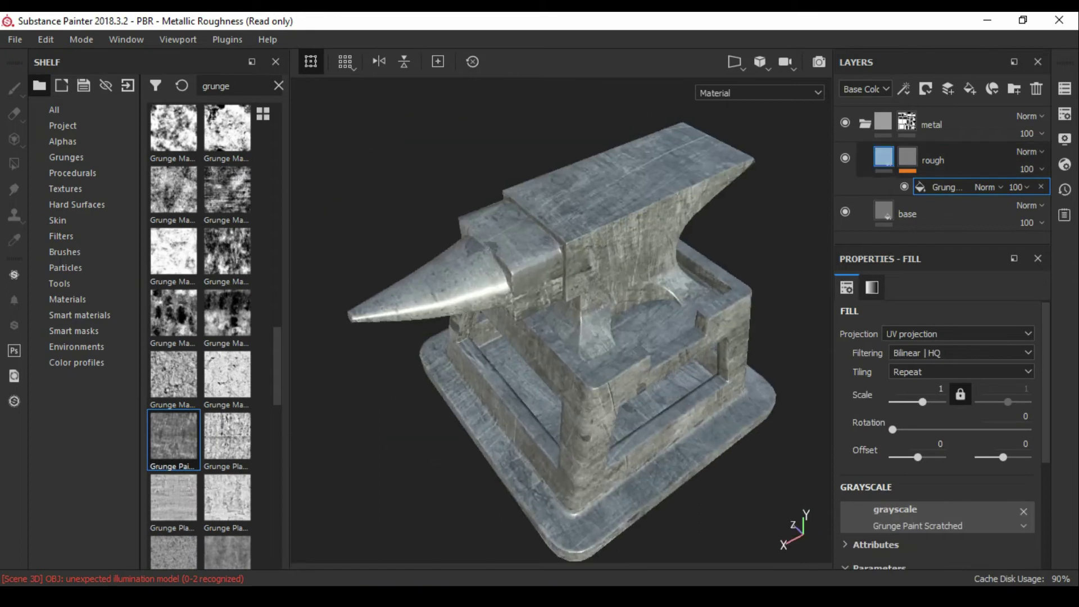
key(Delete)
click(1018, 510)
scroll(944, 449, down, 2)
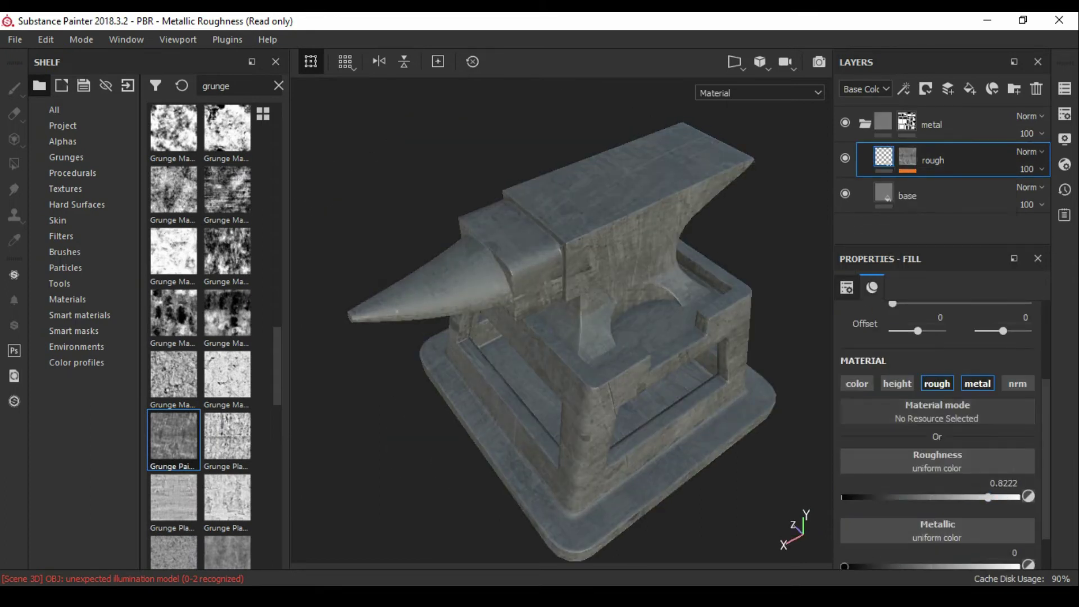
key(ctrl+z)
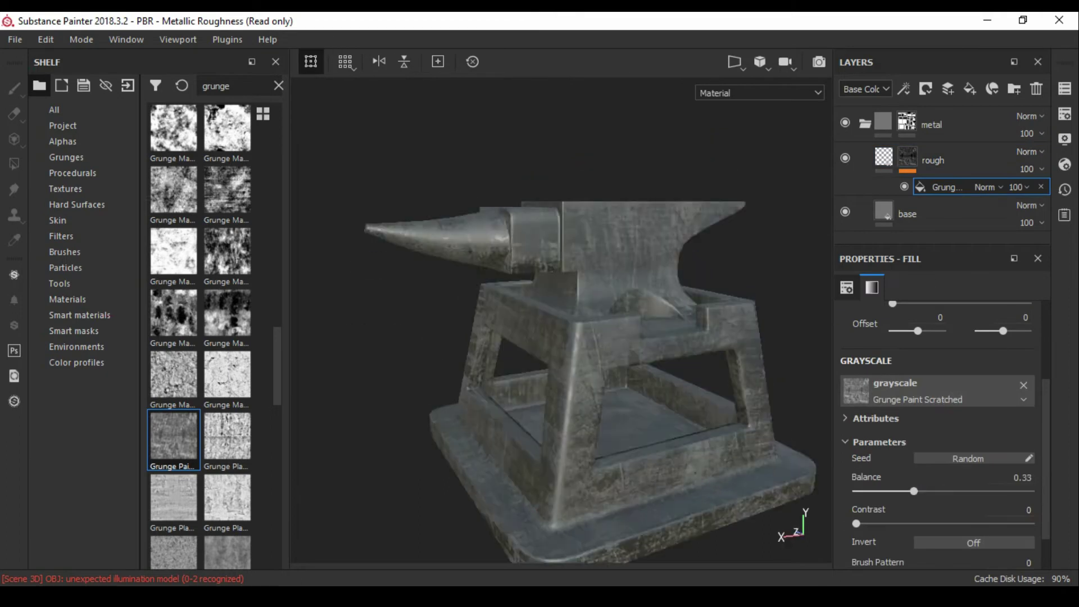
key(ctrl+y)
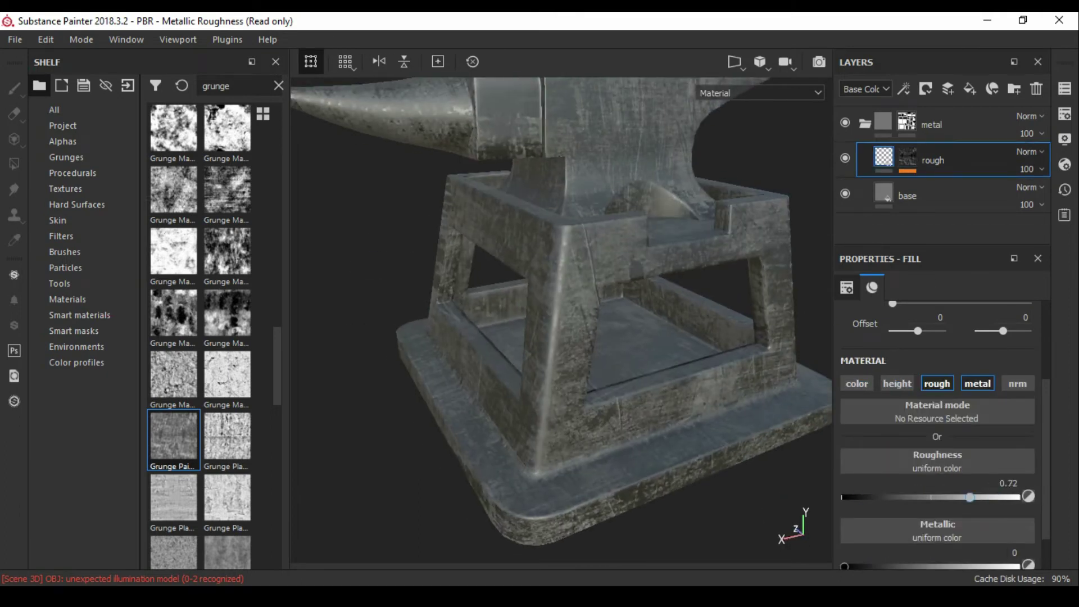
key(ctrl+y)
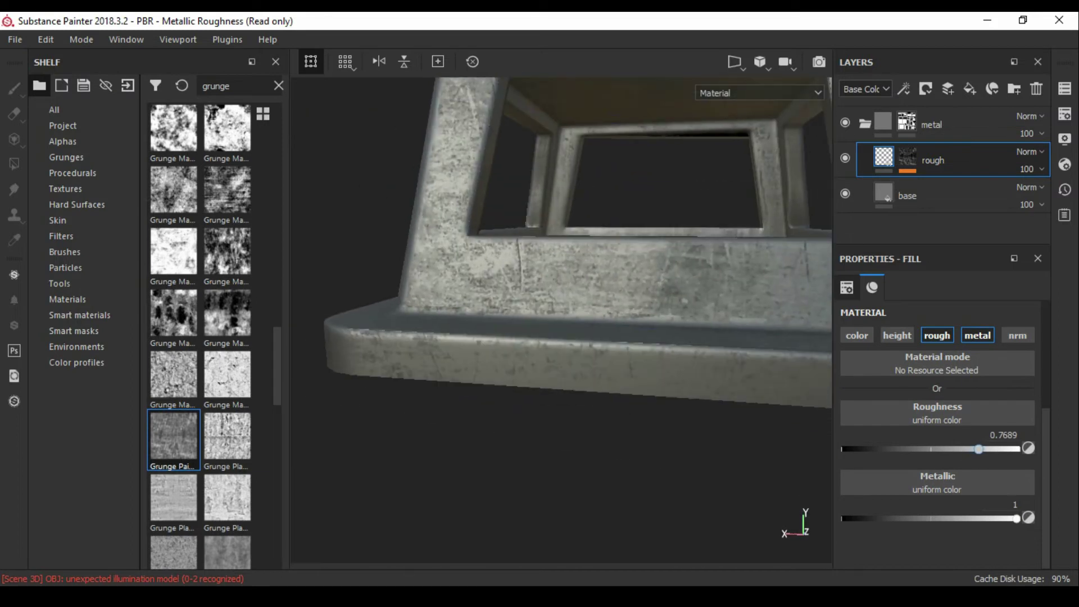
key(ctrl+y)
key(ctrl+y)
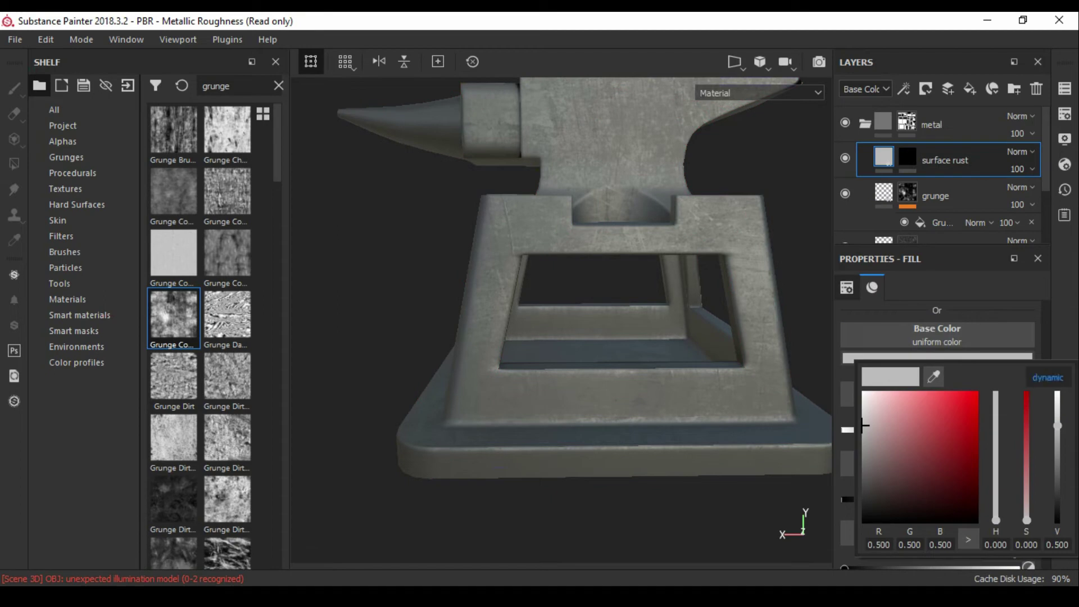
Search the shelf for 'rust' and put Grunge Rust Fine into the surface rust mask.
text(rust)
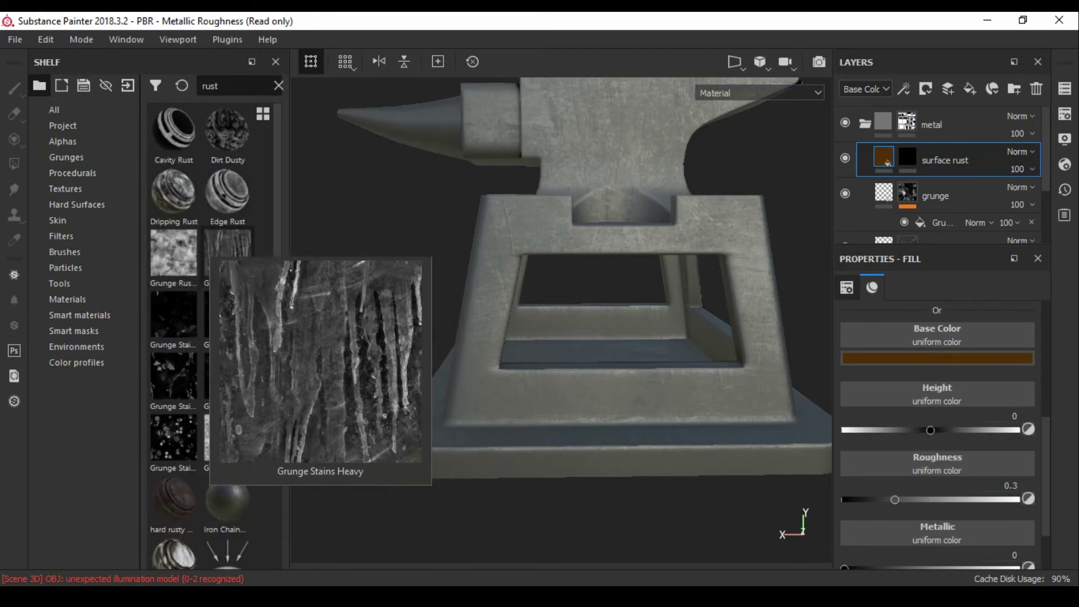
scroll(200, 337, down, 5)
scroll(200, 337, down, 1)
scroll(200, 338, up, 1)
scroll(200, 338, up, 5)
drag(174, 253, 908, 157)
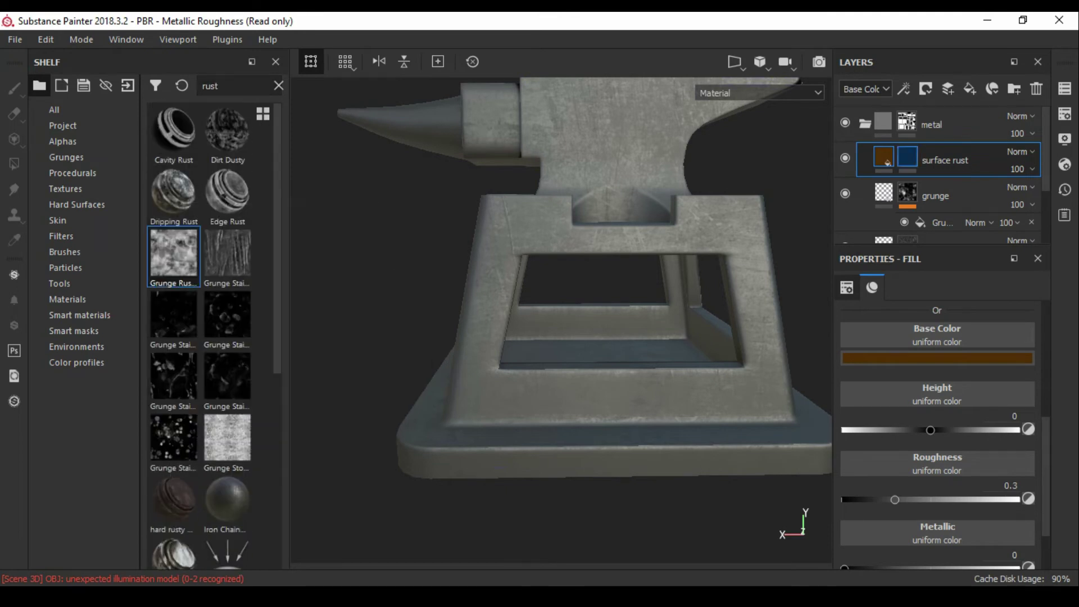
Make the surface rust layer dark brown with roughness 1 and metallic 0.
key(ctrl+z)
scroll(937, 449, down, 2)
click(936, 523)
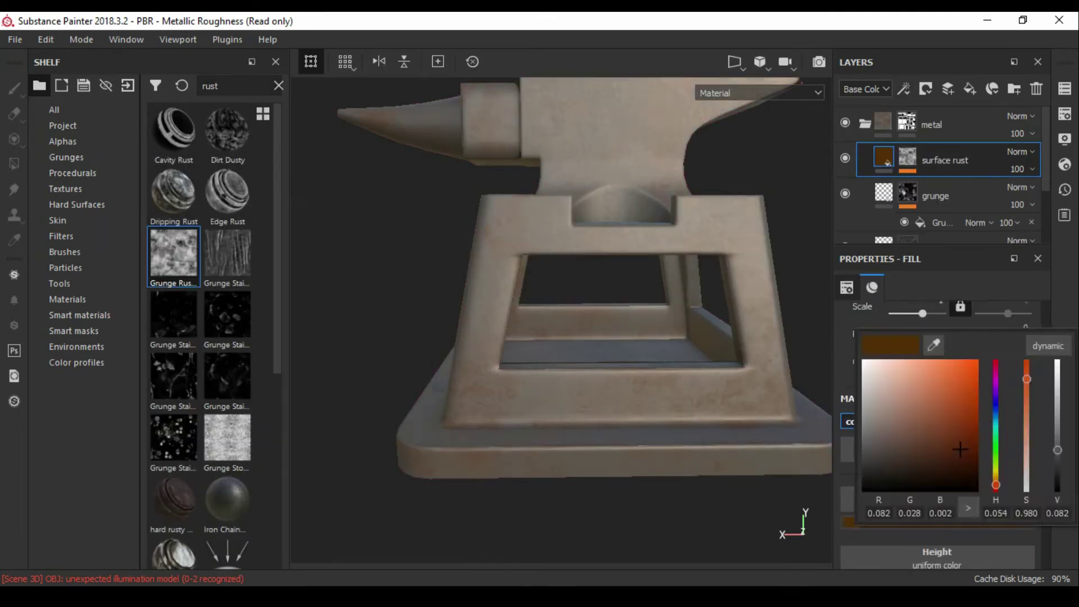
scroll(937, 450, down, 3)
drag(907, 489, 980, 489)
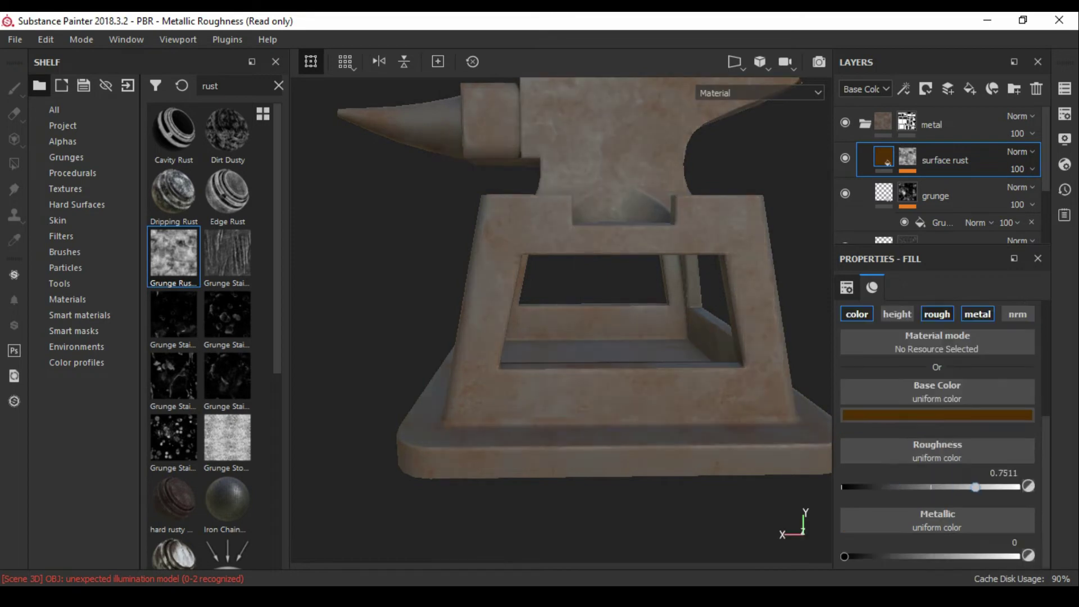
scroll(936, 449, up, 1)
alt+drag(562, 337, 646, 314)
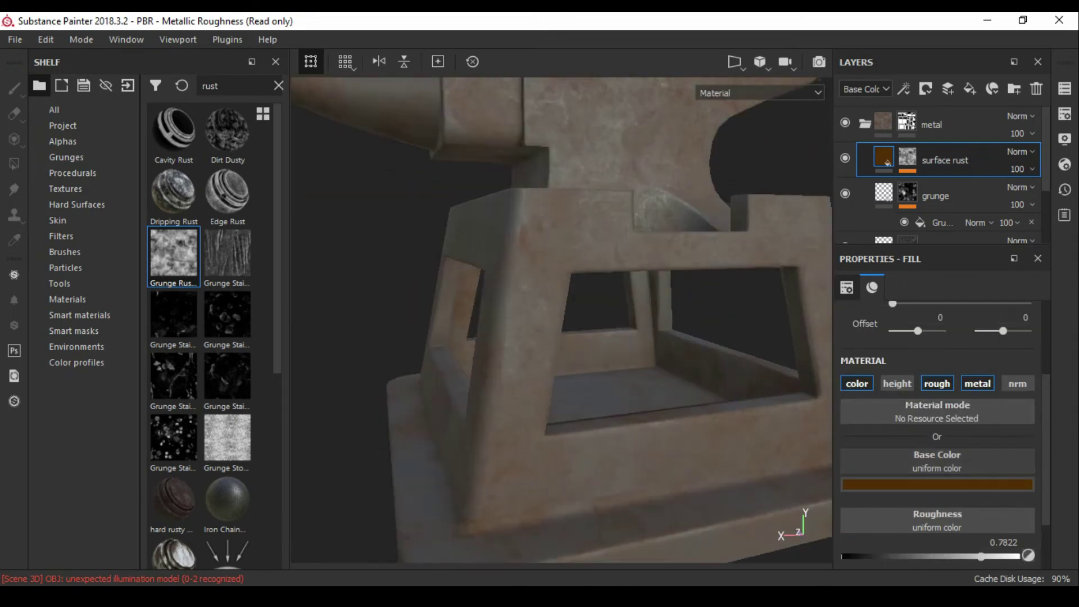
click(937, 485)
alt+drag(562, 337, 618, 314)
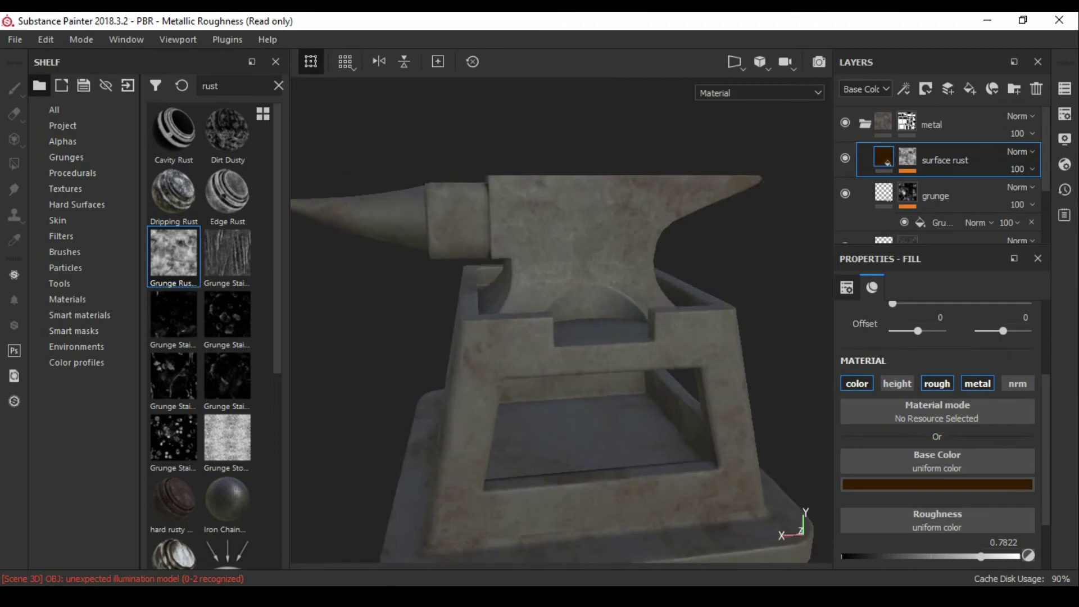
Tune the Grunge Rust Fine mask effect to balance 0.37.
key(ctrl+y)
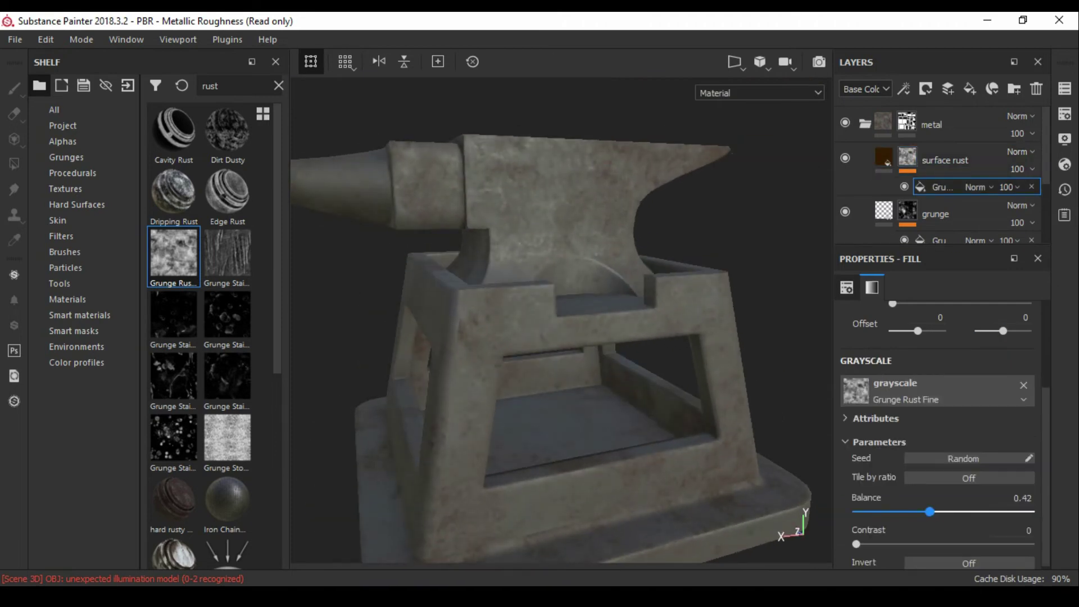
click(944, 160)
alt+drag(562, 337, 562, 393)
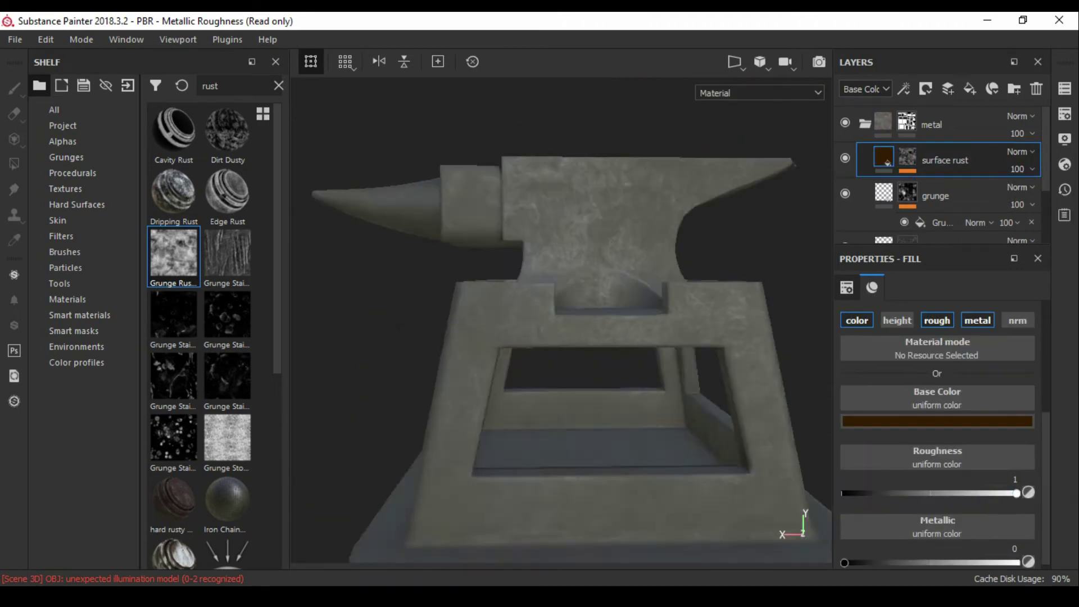
scroll(562, 337, up, 3)
key(ctrl+y)
mouse_move(562, 338)
alt+mouse_down()
mouse_move(618, 304)
mouse_move(562, 281)
alt+mouse_up()
click(14, 163)
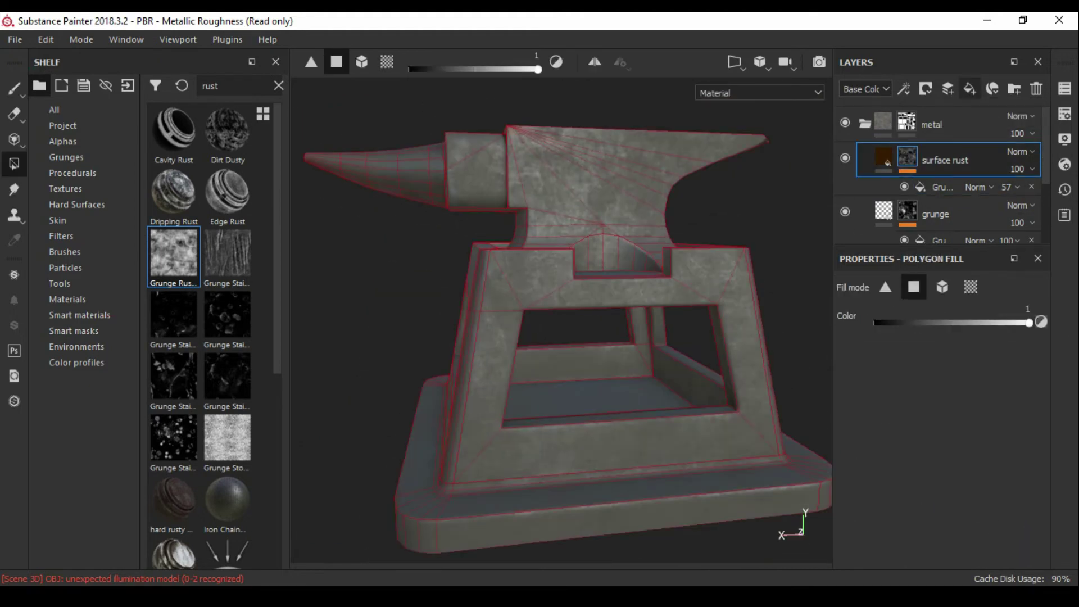
Add a height-only 'surface scratch' layer masked by Grunge Paint Scratched at balance 0.32.
click(969, 88)
text(surface)
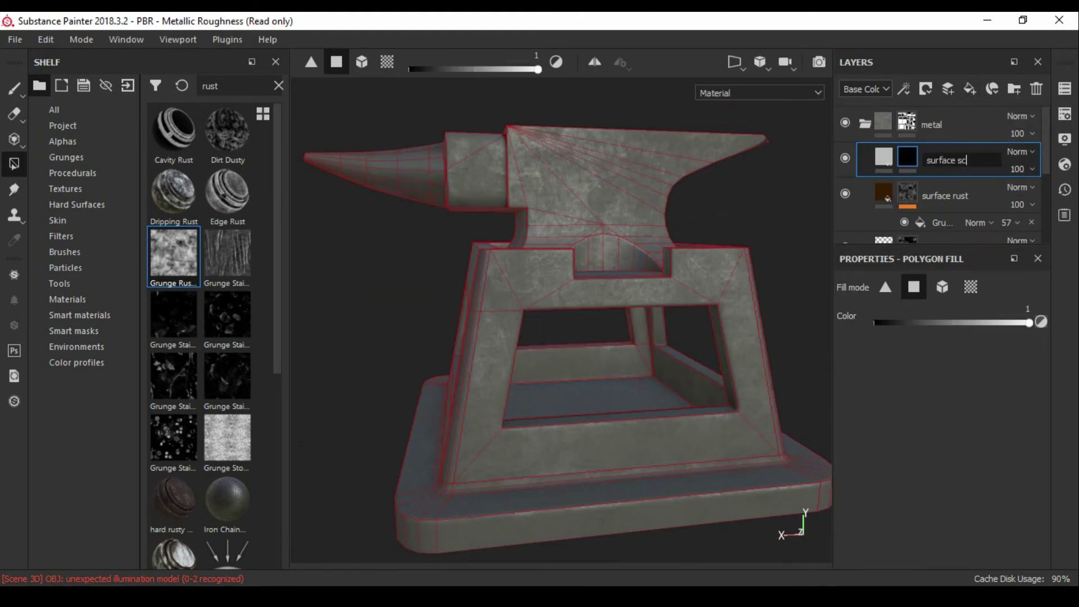
text(scratch)
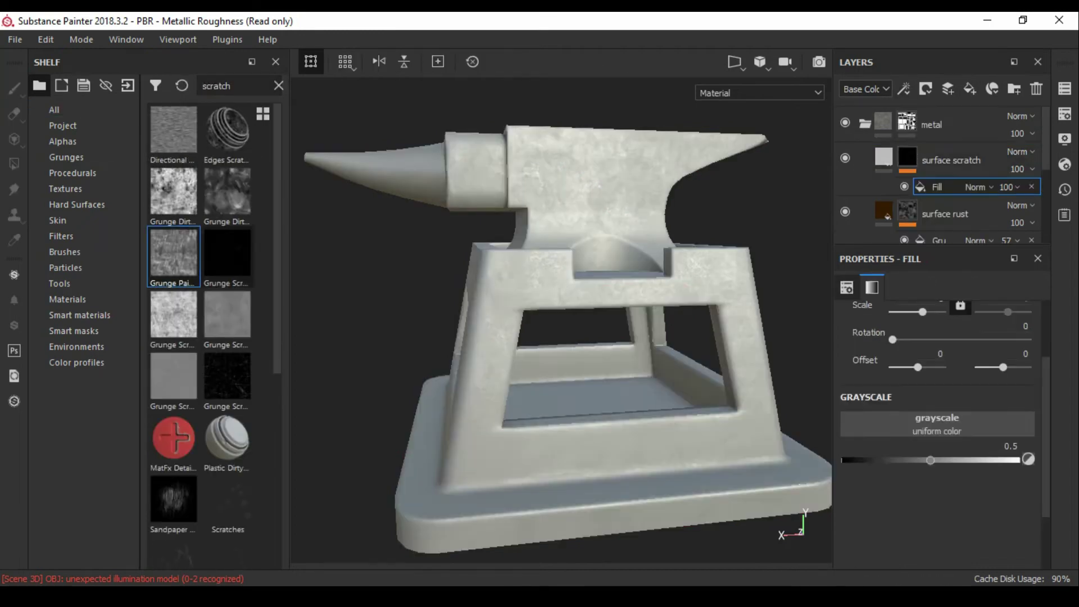
drag(174, 256, 932, 429)
click(857, 420)
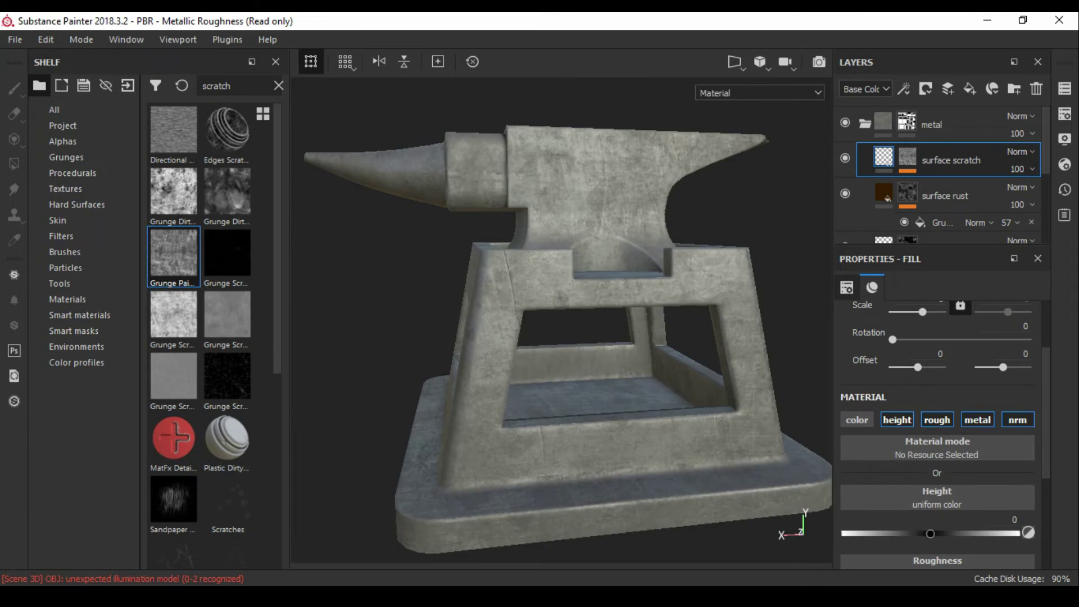
click(897, 420)
scroll(937, 449, down, 2)
scroll(562, 337, up, 2)
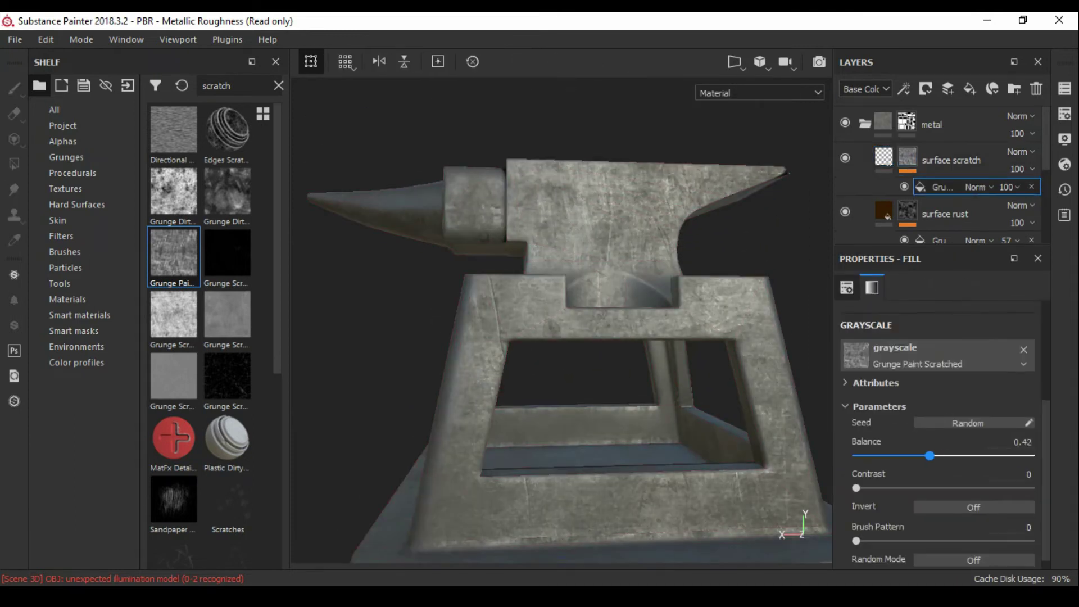
drag(929, 455, 917, 455)
Add a Levels effect to the surface rust mask to darken it.
scroll(562, 337, up, 3)
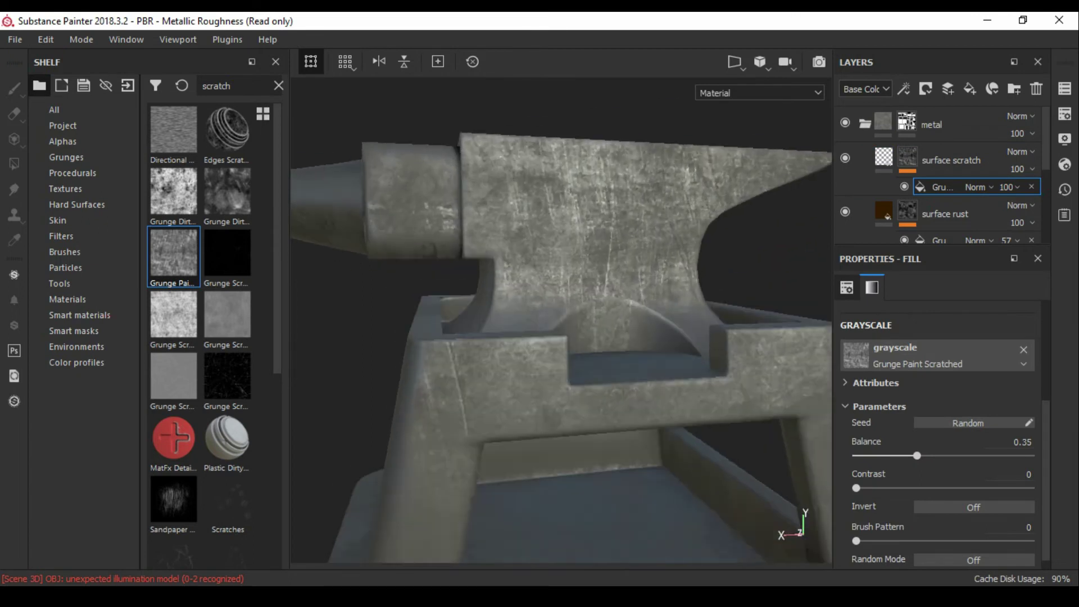
alt+drag(562, 337, 619, 326)
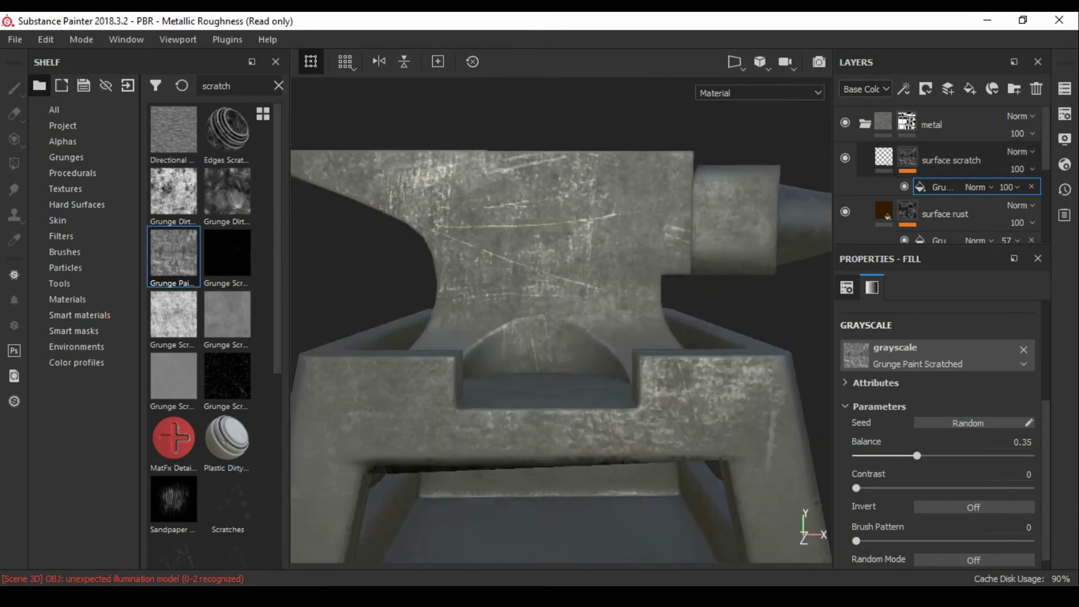
scroll(944, 174, down, 1)
click(908, 151)
click(938, 173)
click(903, 89)
click(928, 146)
drag(849, 325, 884, 325)
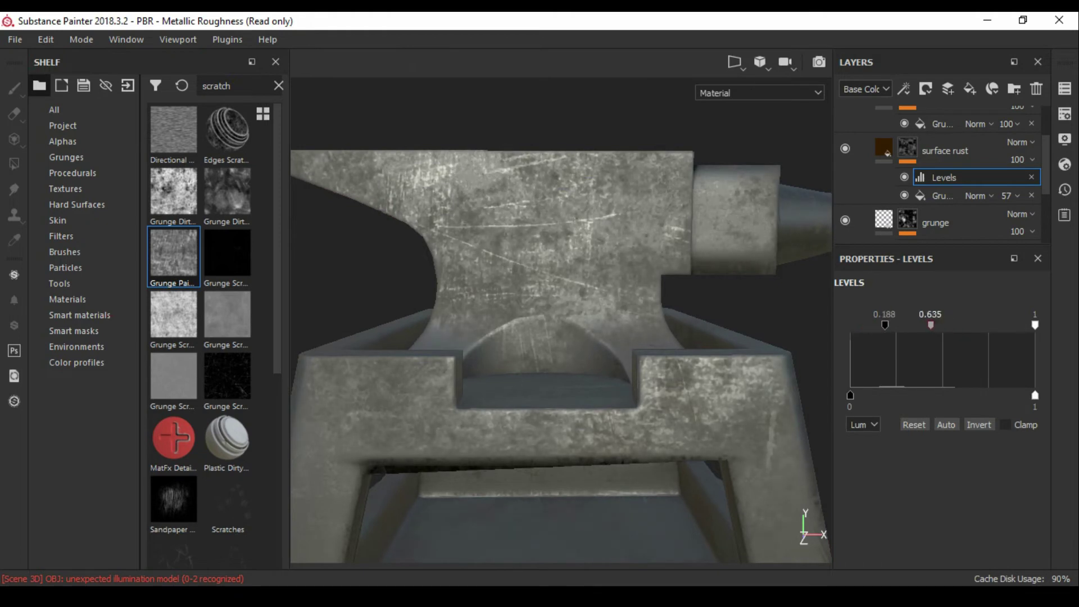
Try the rust grunge fill at opacity 45, then undo the rust mask changes.
key(f)
alt+drag(506, 337, 562, 326)
drag(1017, 214, 1009, 214)
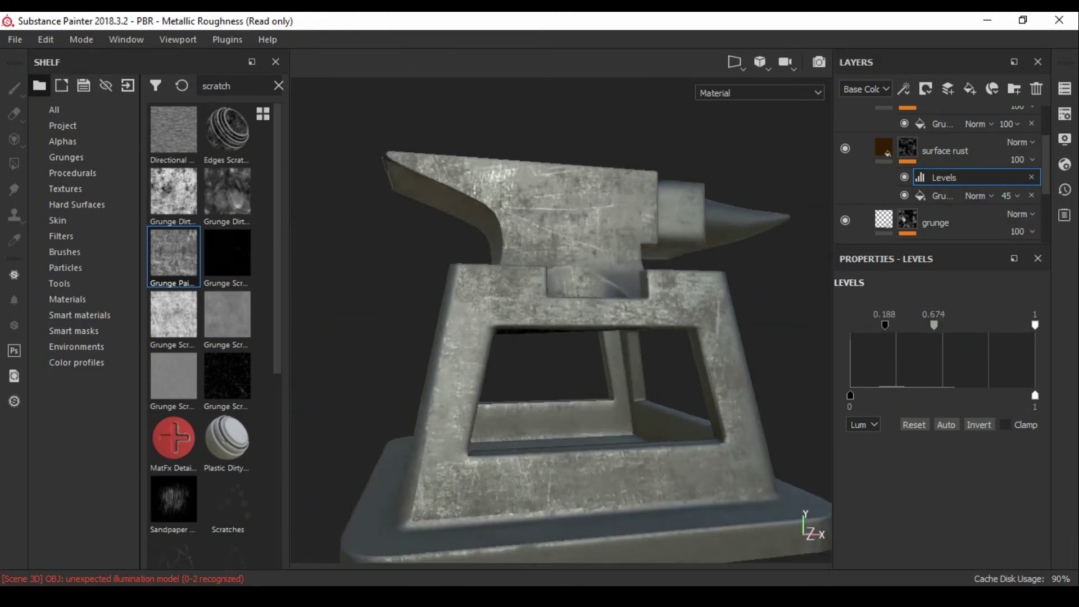
mouse_move(562, 337)
alt+mouse_down()
mouse_move(449, 337)
mouse_move(534, 338)
mouse_move(483, 338)
alt+mouse_up()
scroll(562, 337, up, 3)
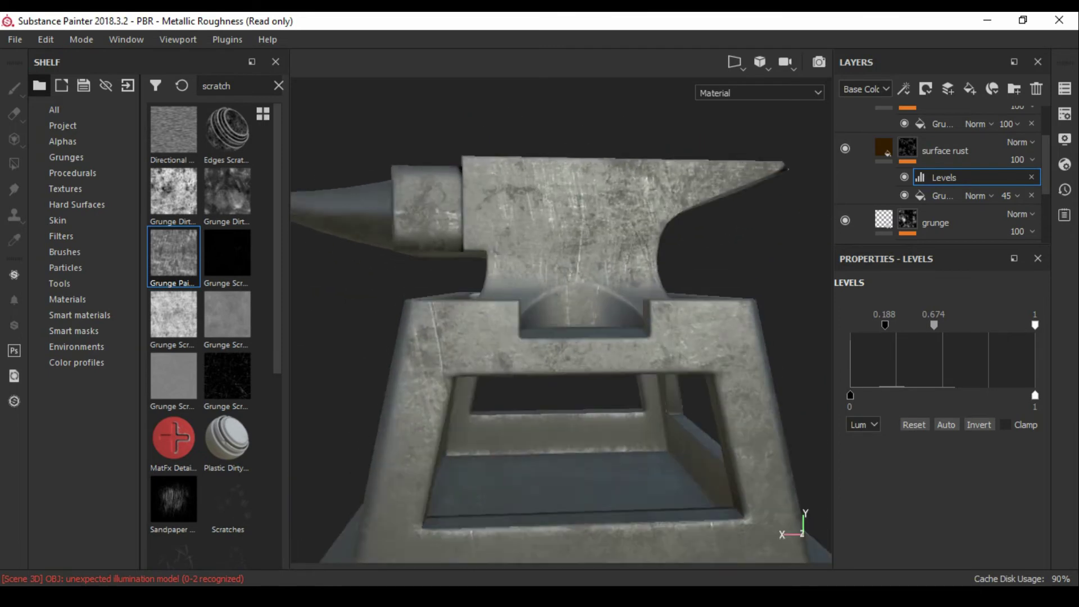
key(ctrl+z)
key(ctrl+z)
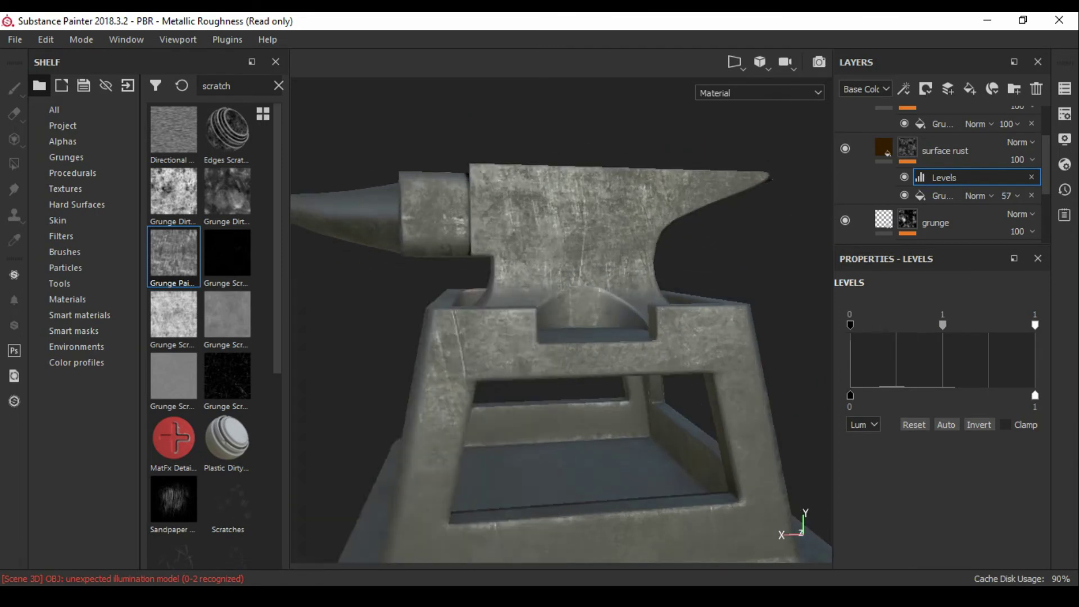
key(ctrl+z)
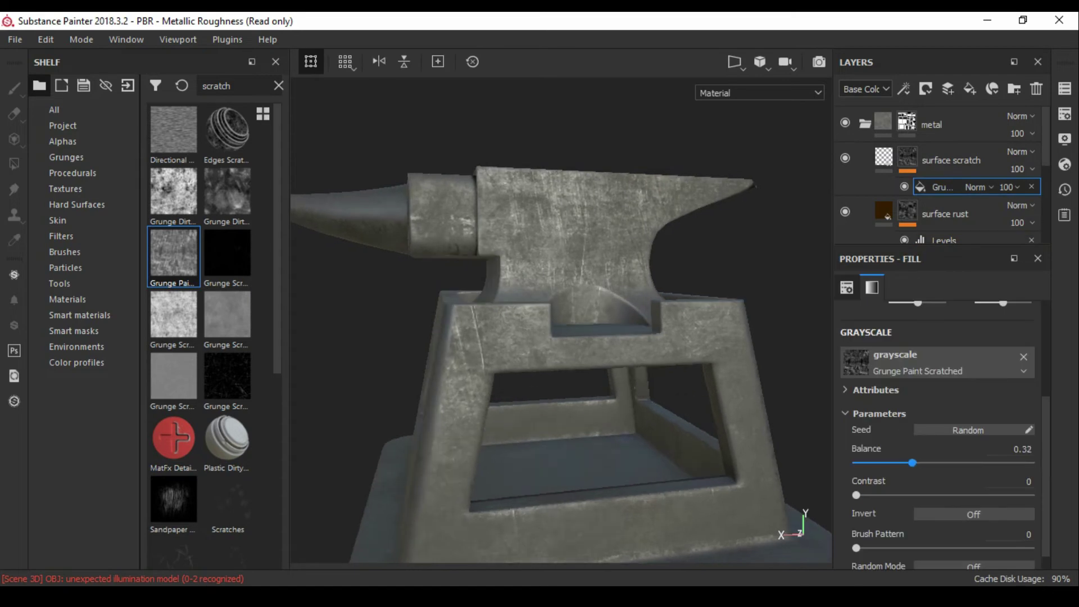
key(ctrl+z)
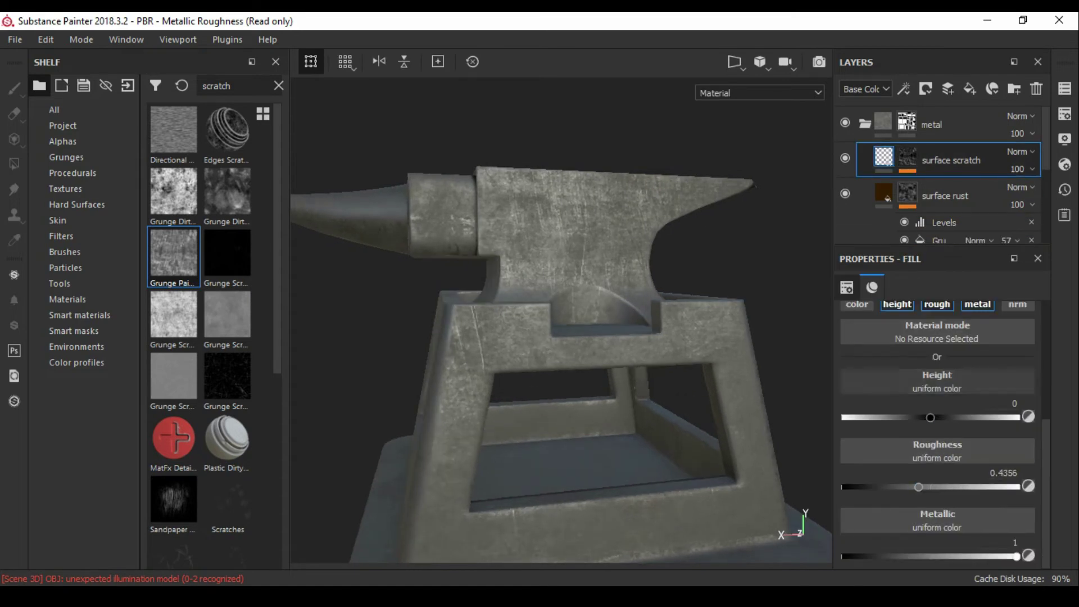
Undo the surface scratch height and roughness tweaks.
key(ctrl+z)
key(ctrl+z)
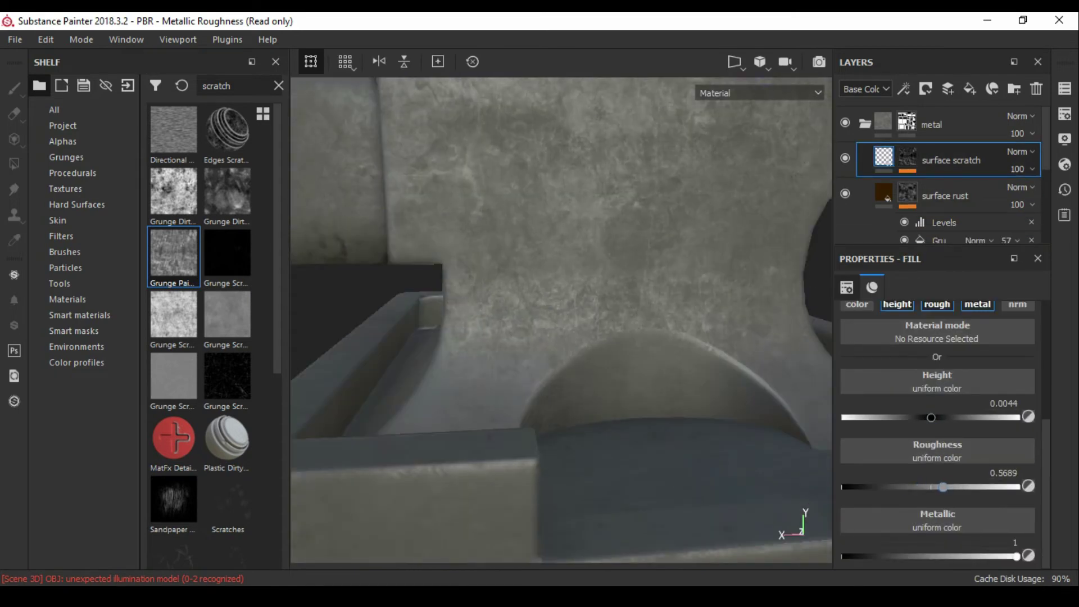
key(ctrl+z)
key(ctrl+z)
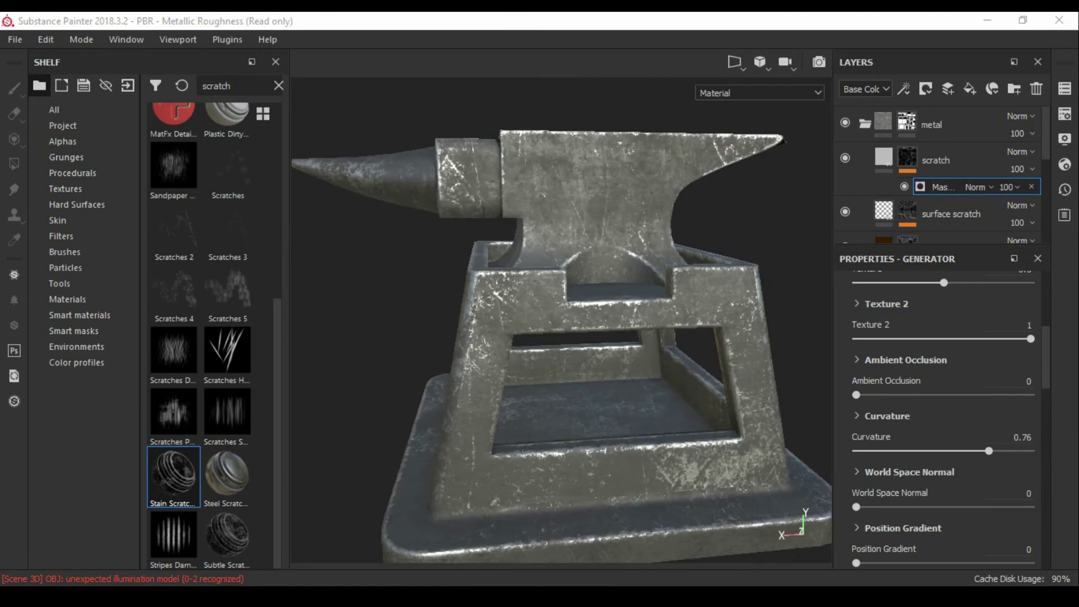
Check that the scratch layer's Base Color is light grey.
alt+drag(506, 337, 646, 326)
click(883, 157)
scroll(937, 394, up, 2)
click(937, 349)
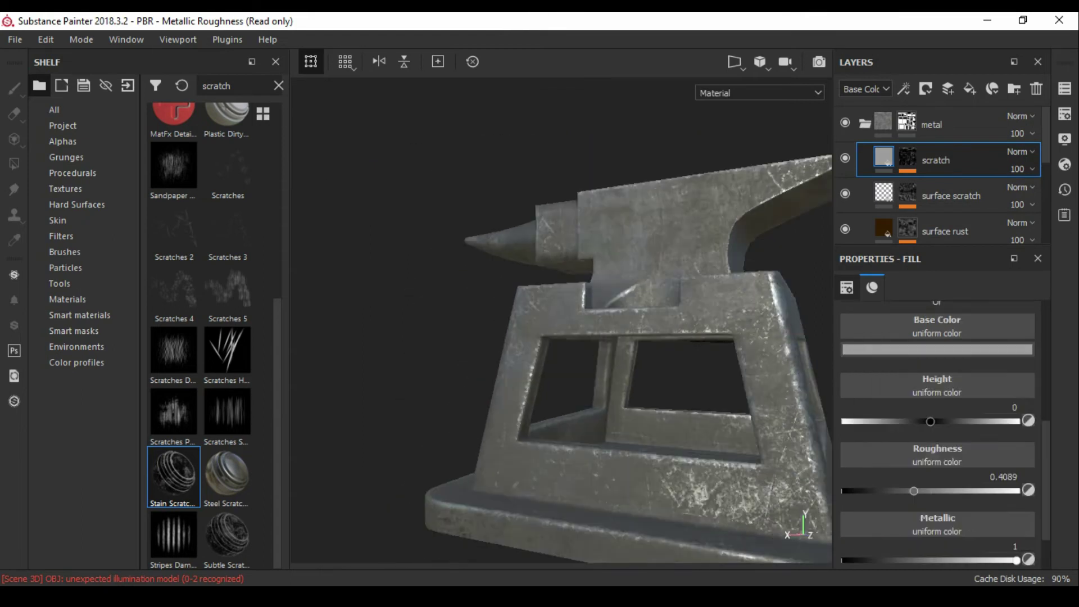
alt+drag(562, 337, 619, 331)
Set the scratch generator mask's Global Balance to 0.51.
click(992, 88)
scroll(937, 422, up, 3)
scroll(936, 422, up, 3)
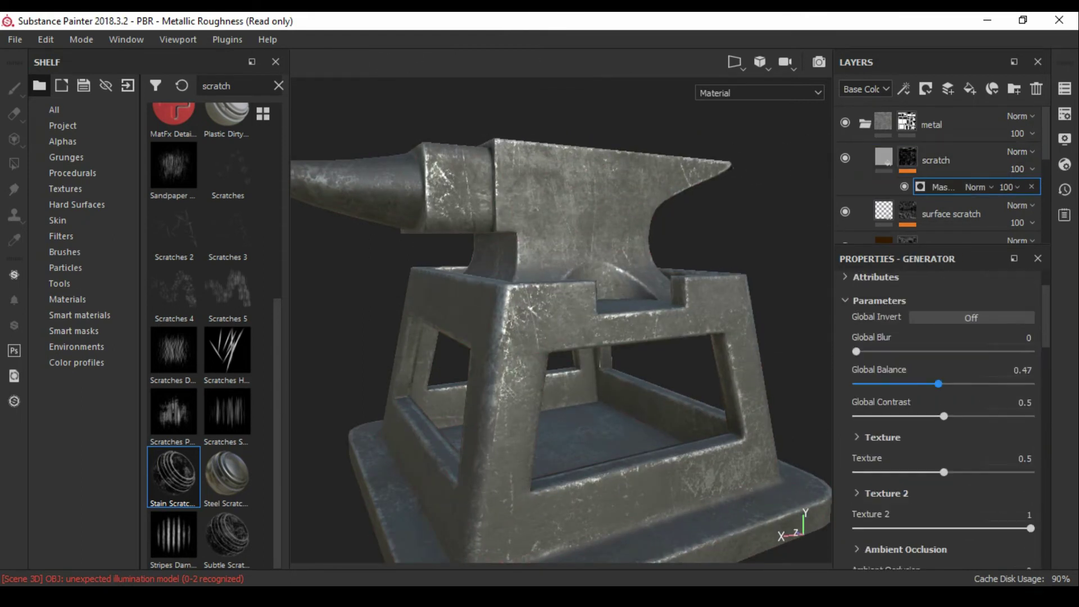
drag(944, 384, 945, 384)
alt+drag(562, 337, 680, 323)
Preview the anvil in the Iray renderer with F10, then return.
key(F10)
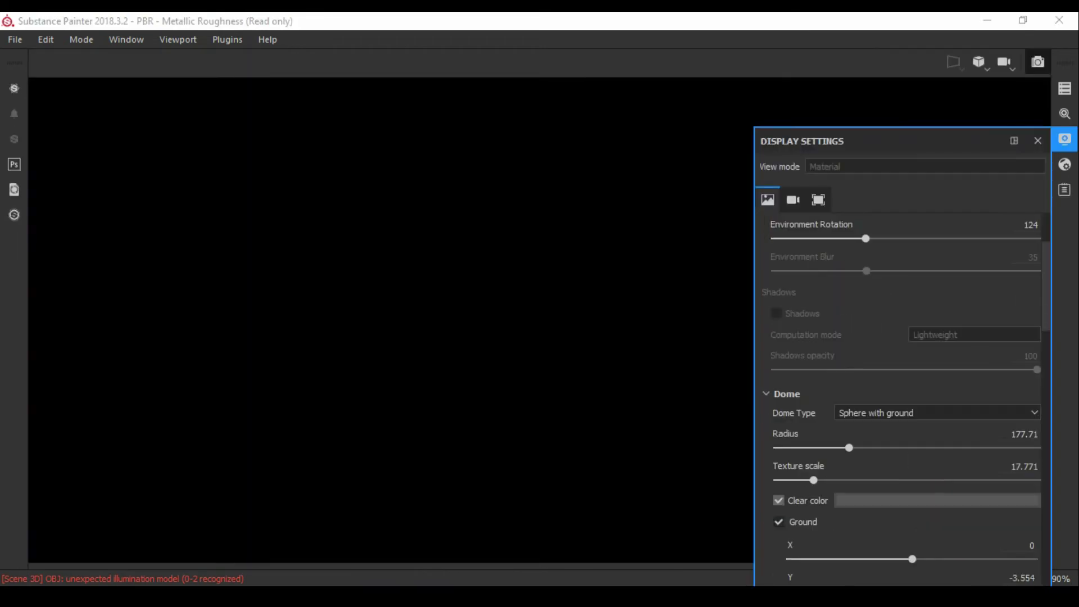
key(F10)
alt+drag(562, 337, 619, 331)
Save the anvil project as an .spp file in the scene folder.
click(14, 40)
click(23, 193)
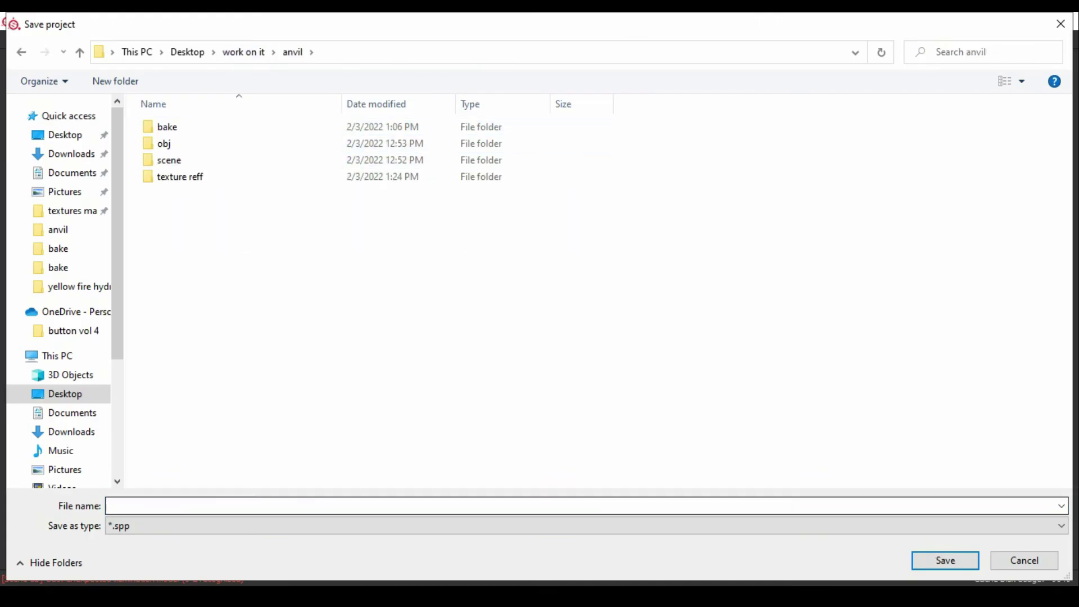
key(Return)
text(spp anv)
key(Return)
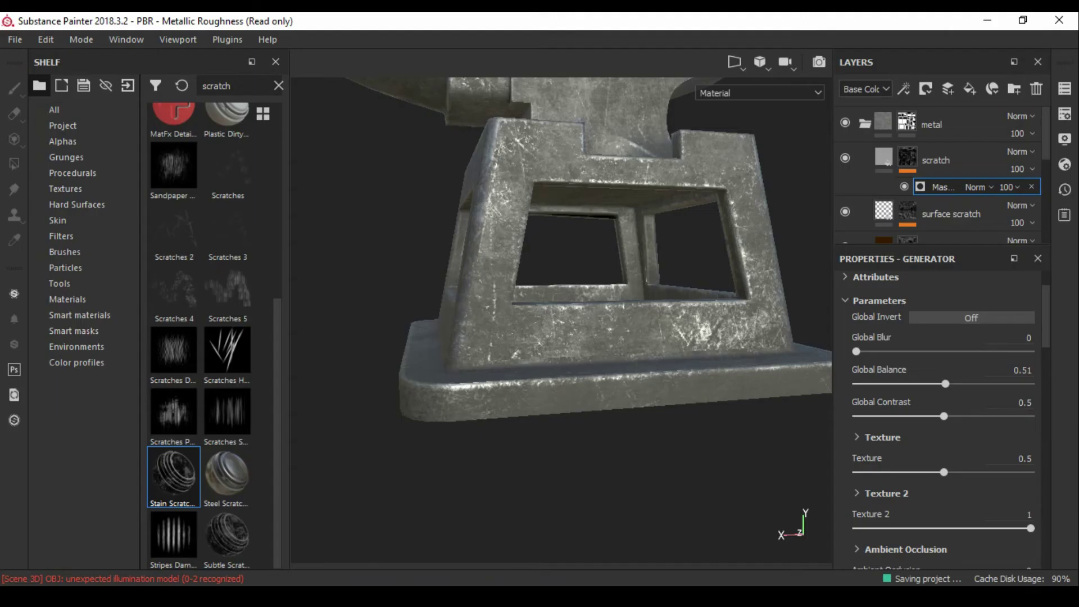
Add a new grunge_002 fill layer above the scratch layer.
alt+drag(562, 281, 647, 304)
scroll(562, 320, down, 5)
alt+drag(562, 320, 595, 332)
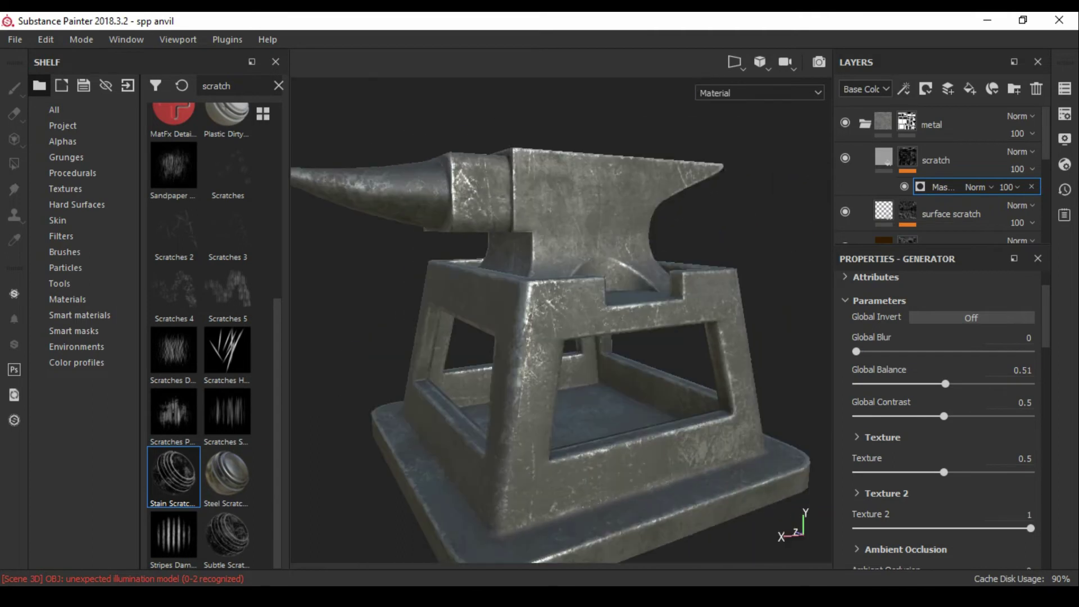
key(4)
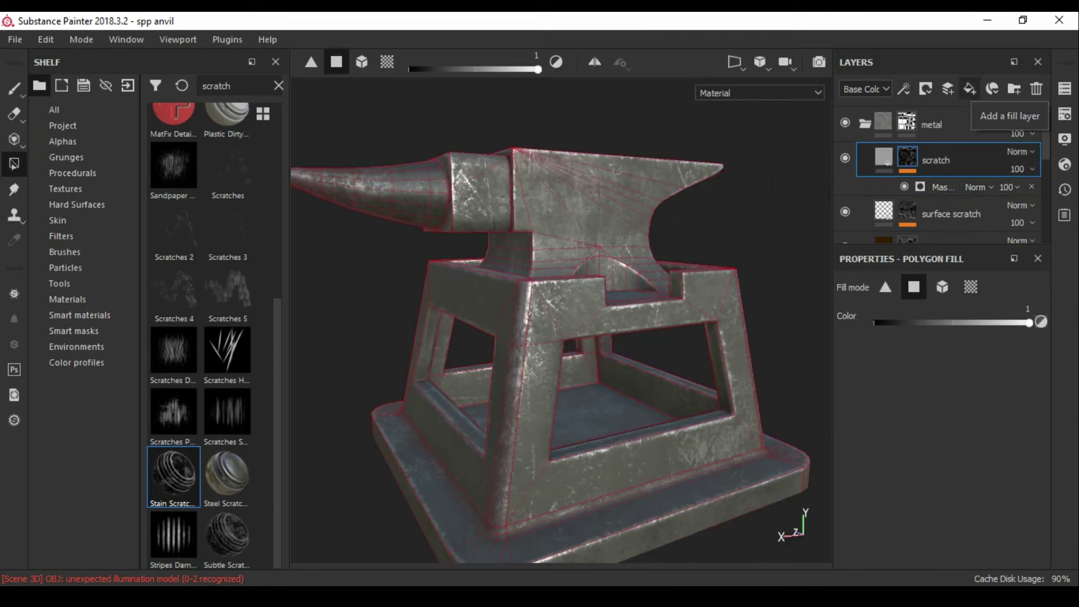
click(970, 88)
text(grunge_002)
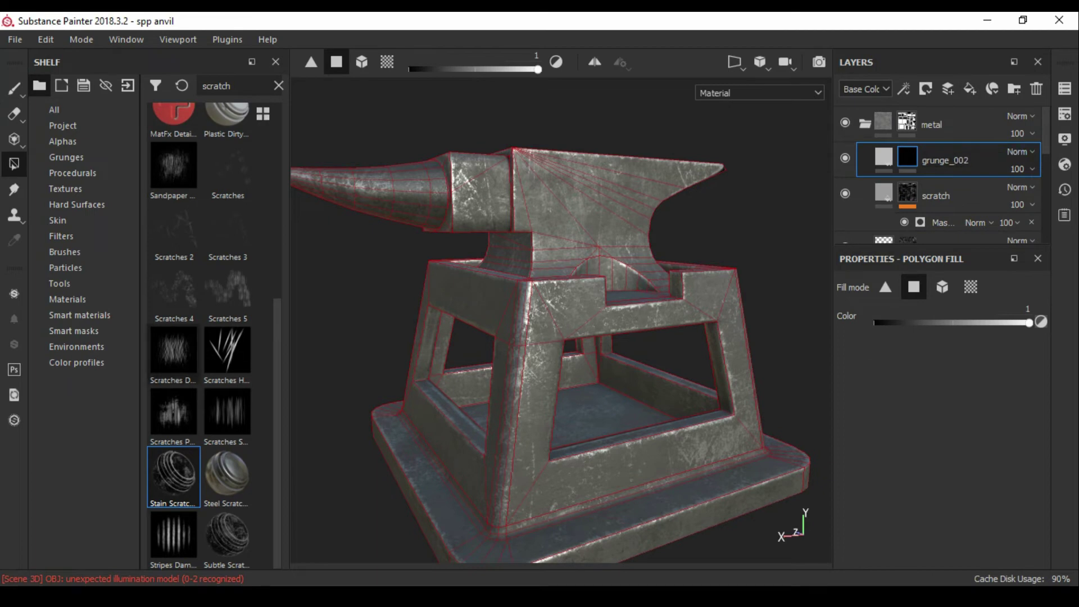
Give grunge_002 a fill-effect mask using Grunge Dirt Muddy.
click(279, 85)
text(grunge)
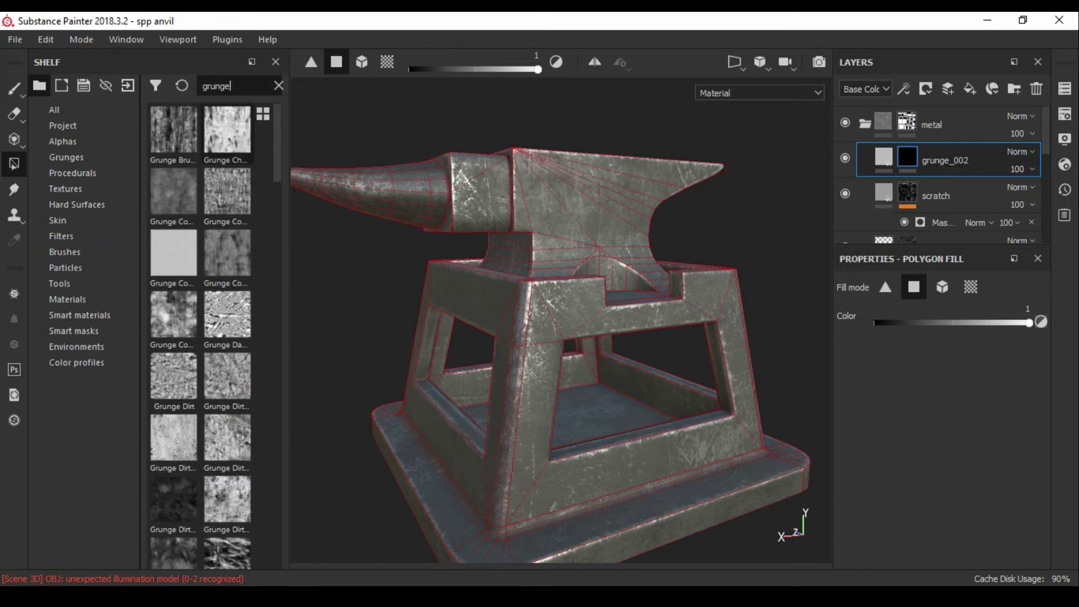
scroll(214, 338, down, 3)
scroll(213, 337, down, 2)
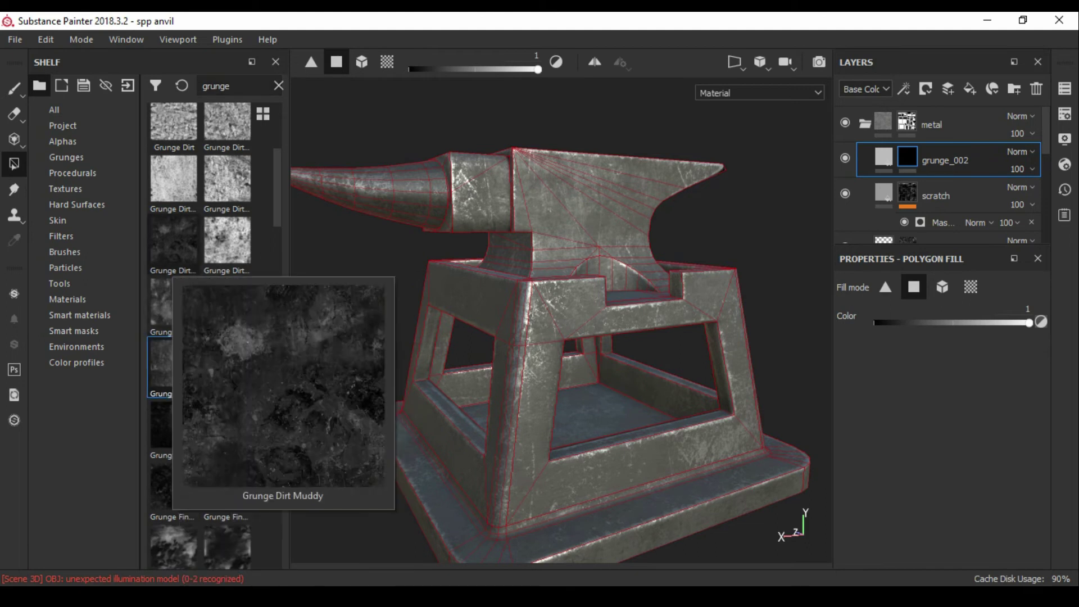
click(904, 89)
click(928, 149)
drag(173, 245, 937, 492)
Darken grunge_002's base colour to 0.092 with roughness 0.3 and metallic 0.
click(883, 157)
click(937, 430)
drag(864, 322, 864, 377)
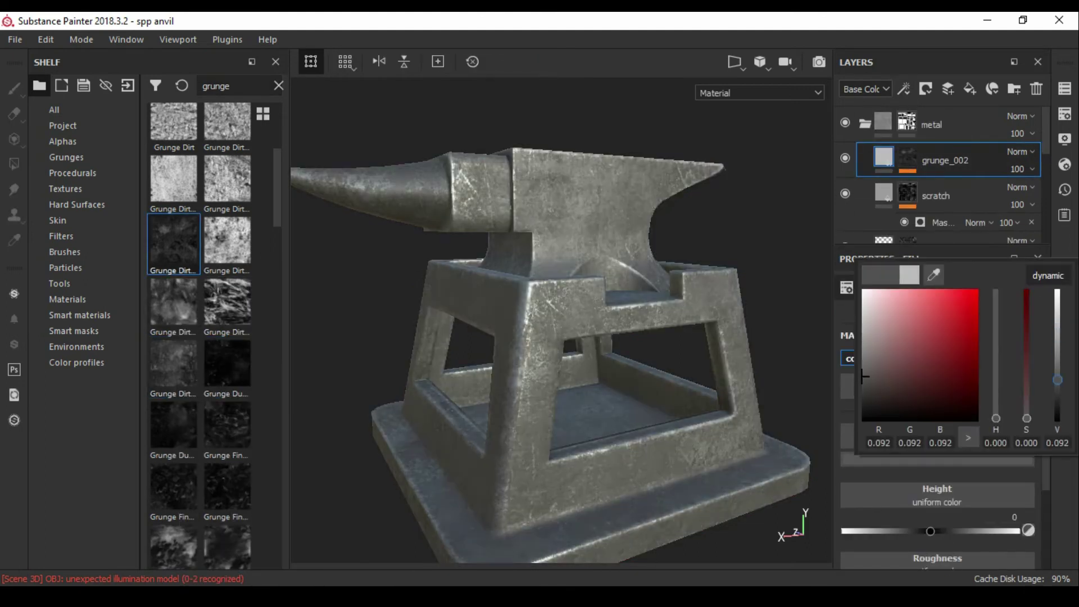
click(908, 160)
scroll(937, 421, down, 3)
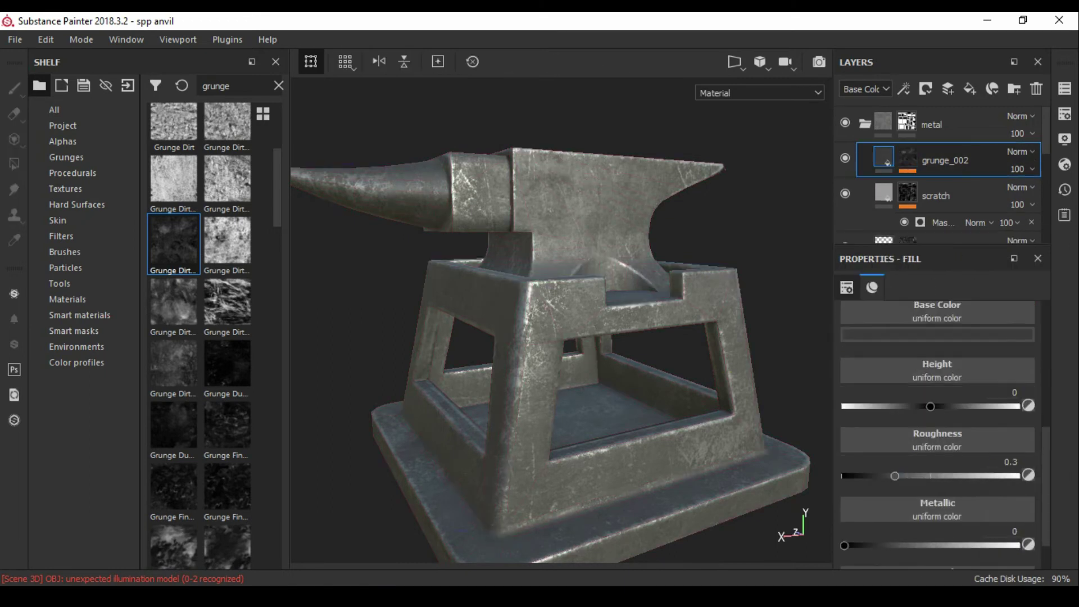
mouse_move(999, 476)
mouse_down()
mouse_move(928, 476)
mouse_move(949, 488)
mouse_up()
Raise the Grunge Dirt Muddy mask balance to 0.54 and contrast to 0.3.
click(884, 161)
click(936, 186)
drag(856, 521, 908, 521)
drag(948, 488, 951, 488)
drag(908, 520, 918, 520)
click(883, 159)
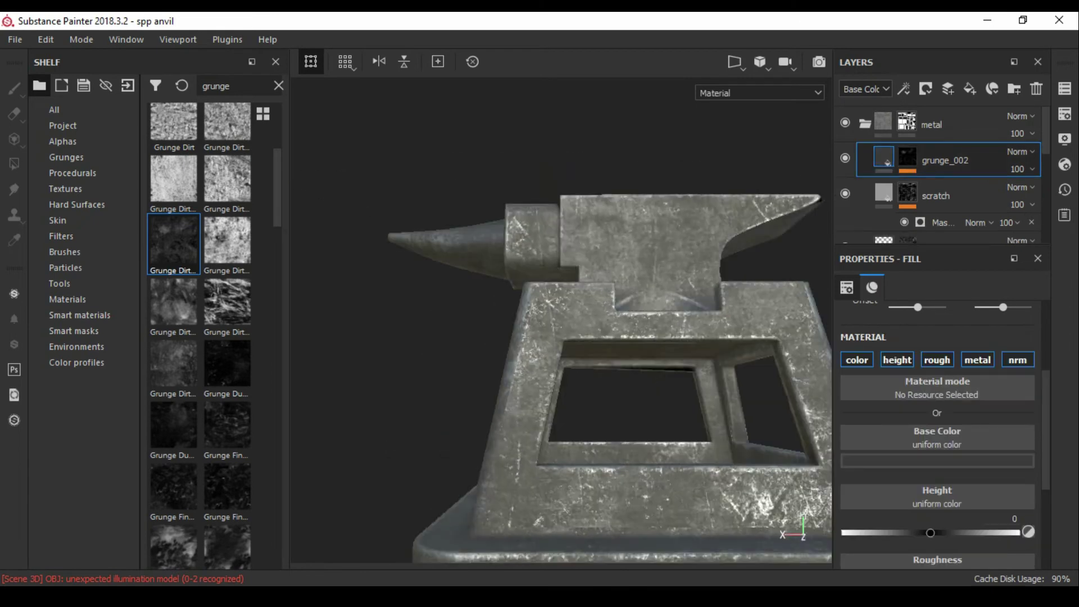
Add a paint effect to the scratch layer's generator mask.
mouse_move(562, 315)
alt+mouse_down()
mouse_move(619, 315)
mouse_move(562, 371)
mouse_move(596, 393)
alt+mouse_up()
scroll(562, 315, up, 3)
scroll(562, 315, down, 3)
click(921, 223)
click(15, 163)
click(65, 252)
scroll(199, 337, down, 3)
Paint a Dirt 1 dab onto the anvil's stand pillar.
click(228, 157)
key(1)
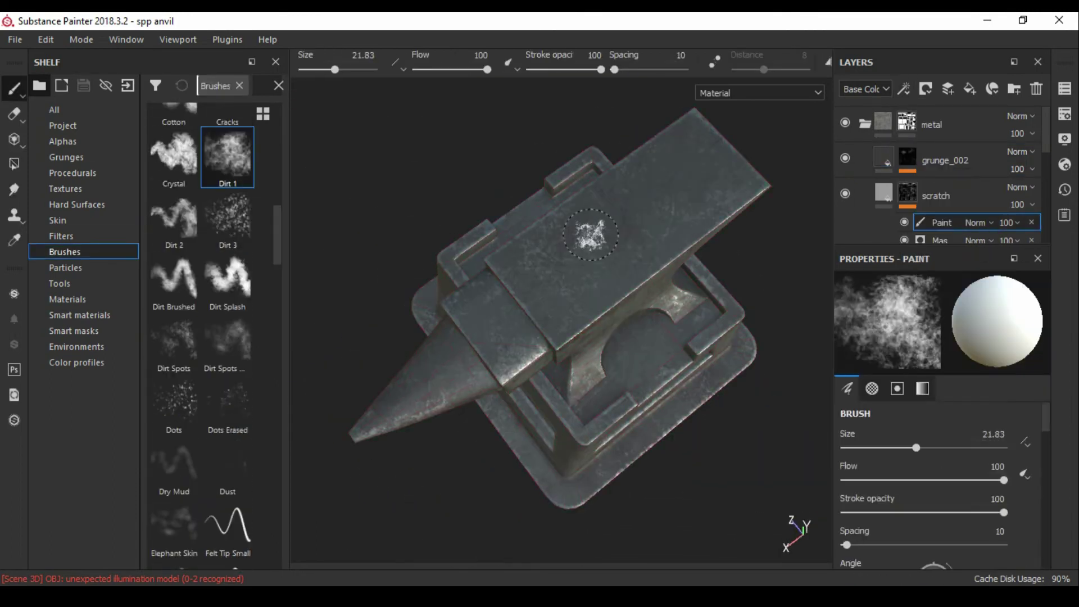
mouse_move(661, 203)
alt+mouse_down()
mouse_move(584, 292)
mouse_move(562, 293)
mouse_move(629, 332)
alt+mouse_up()
scroll(585, 292, up, 3)
scroll(629, 331, up, 2)
mouse_move(764, 349)
alt+mouse_down()
mouse_move(705, 349)
mouse_move(674, 292)
mouse_move(526, 194)
alt+mouse_up()
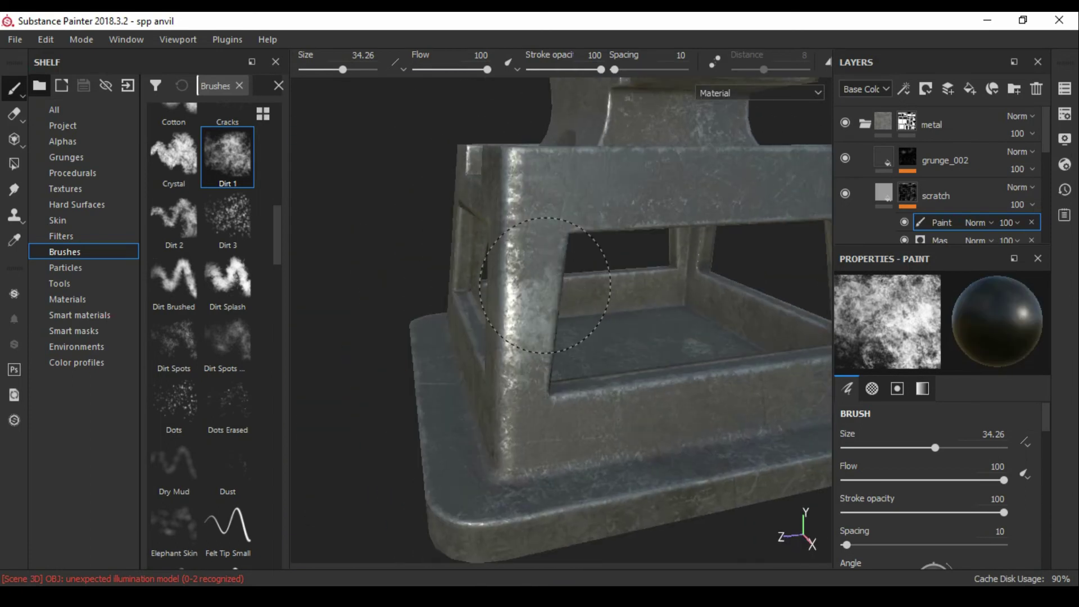
click(525, 194)
Paint scratches onto the anvil with the Scratches 4 brush at size 28.7.
click(54, 110)
click(64, 252)
scroll(213, 281, down, 3)
scroll(214, 281, down, 15)
click(173, 259)
alt+drag(574, 180, 516, 288)
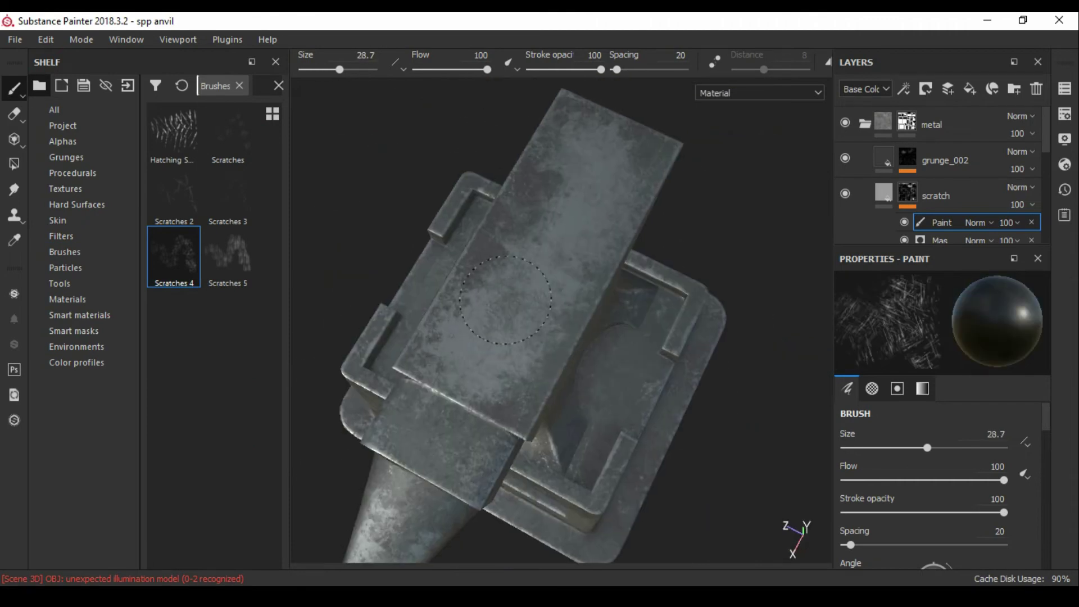
mouse_move(597, 189)
alt+mouse_down()
mouse_move(491, 255)
mouse_move(521, 309)
alt+mouse_up()
click(490, 254)
Frame the anvil and add a Levels effect to the scratch mask, midpoint at 0.748.
mouse_move(414, 370)
alt+mouse_down()
mouse_move(678, 218)
mouse_move(542, 184)
alt+mouse_up()
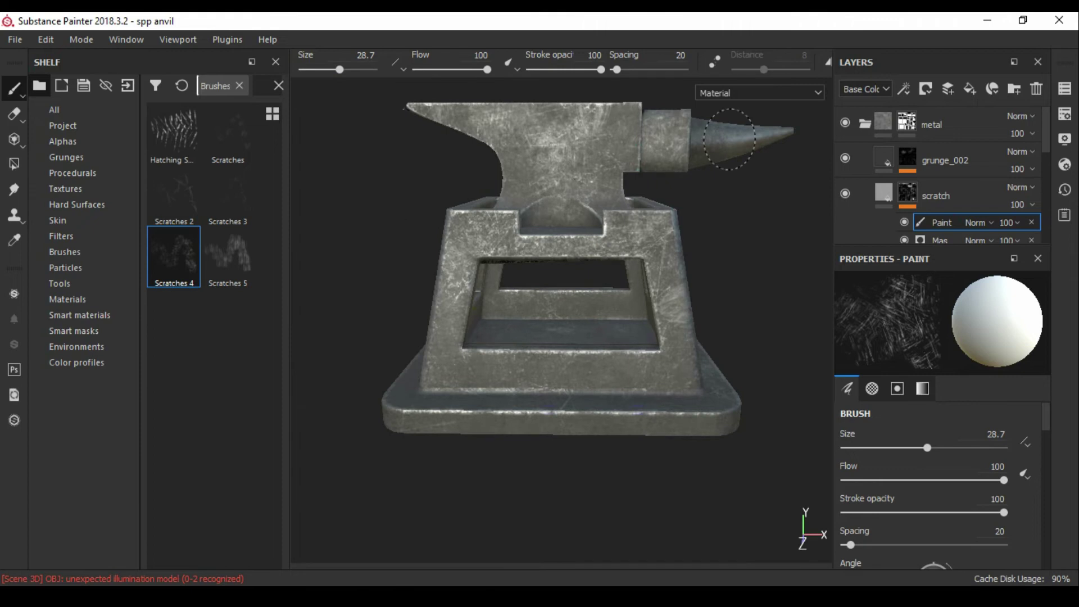
alt+drag(734, 120, 596, 274)
alt+drag(560, 220, 474, 168)
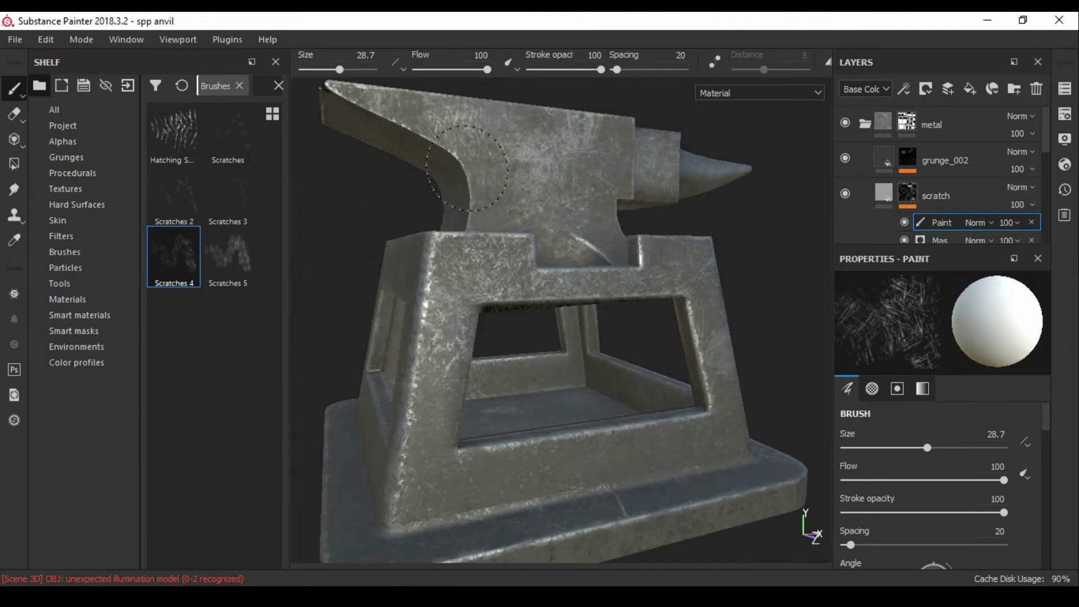
mouse_move(518, 499)
alt+mouse_down()
mouse_move(494, 361)
mouse_move(539, 177)
alt+mouse_up()
key(f)
click(903, 89)
click(922, 167)
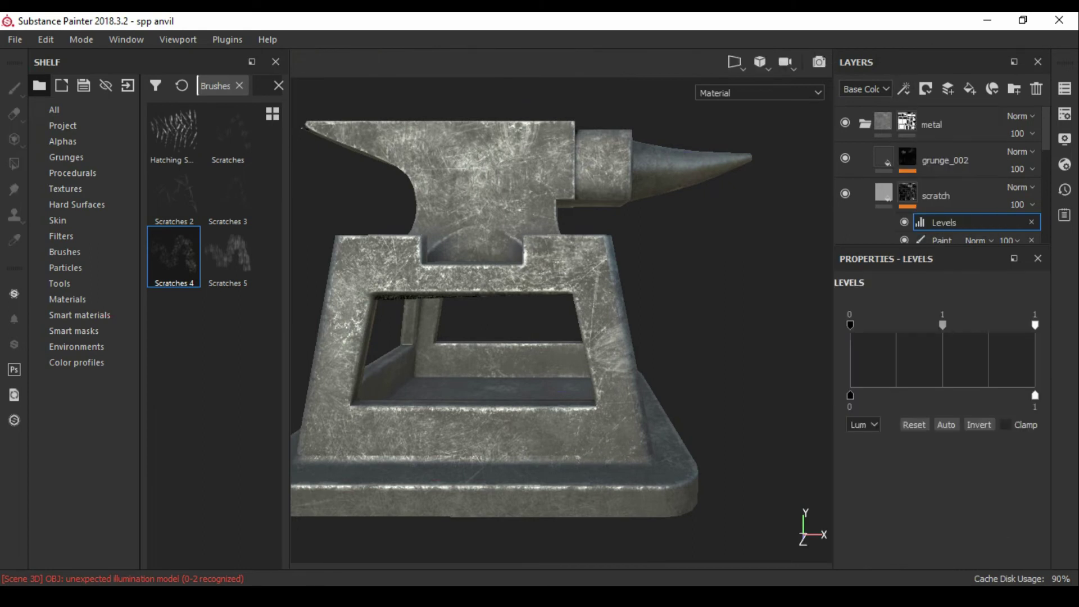
drag(945, 325, 942, 325)
Raise the scratch Levels effect's black point to 0.205.
mouse_move(562, 281)
alt+mouse_down()
mouse_move(562, 337)
mouse_move(607, 405)
mouse_move(506, 326)
mouse_move(461, 315)
alt+mouse_up()
click(936, 195)
alt+drag(562, 337, 573, 343)
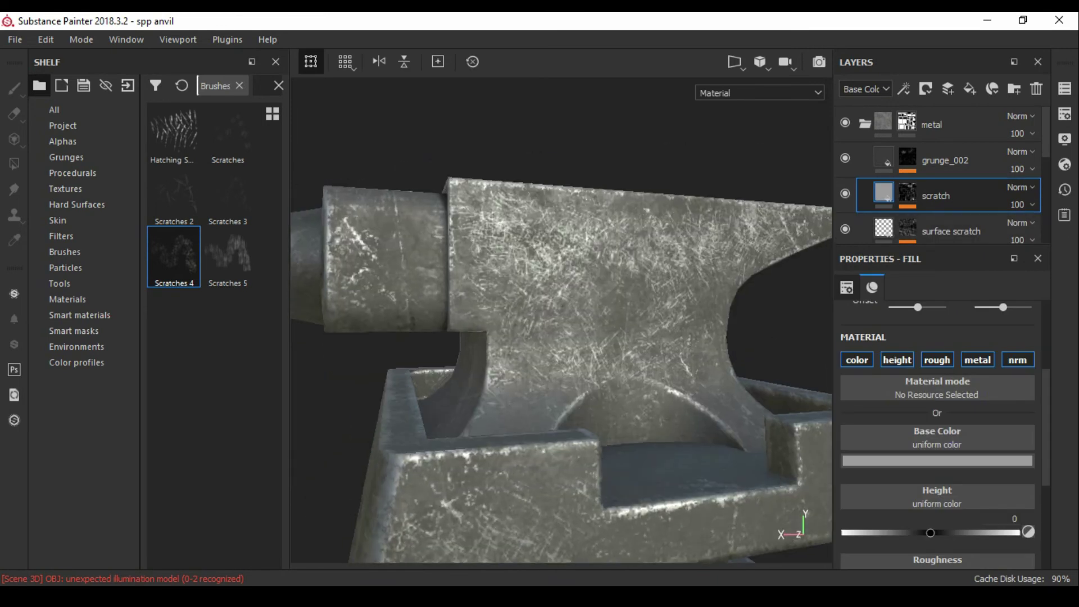
click(944, 223)
drag(850, 325, 887, 324)
alt+drag(562, 337, 646, 326)
scroll(944, 174, down, 3)
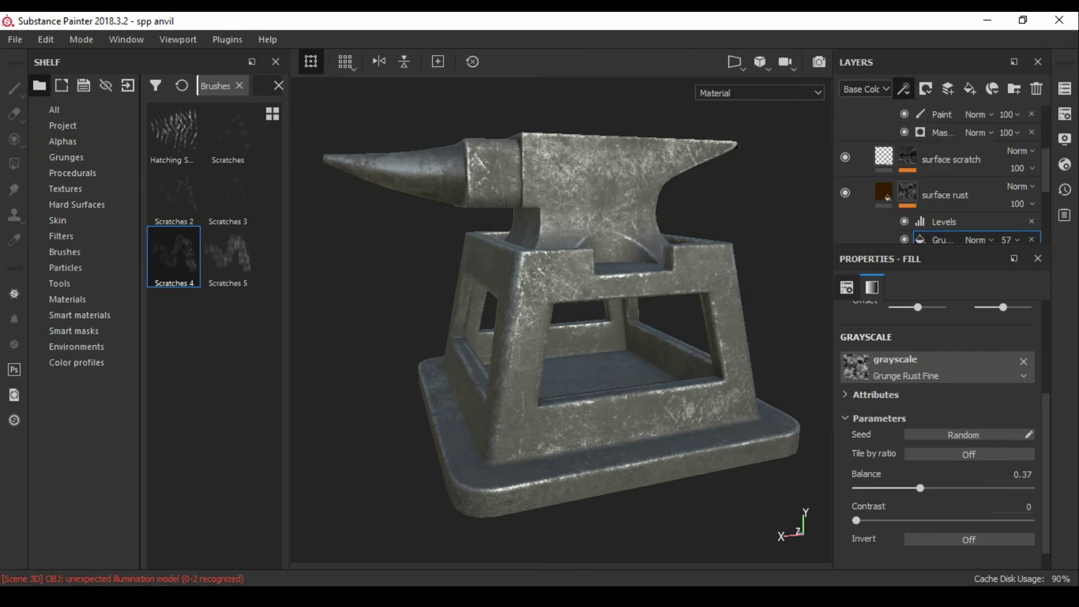
Give the surface rust layer a dark red base colour and select its mask.
click(944, 194)
click(937, 414)
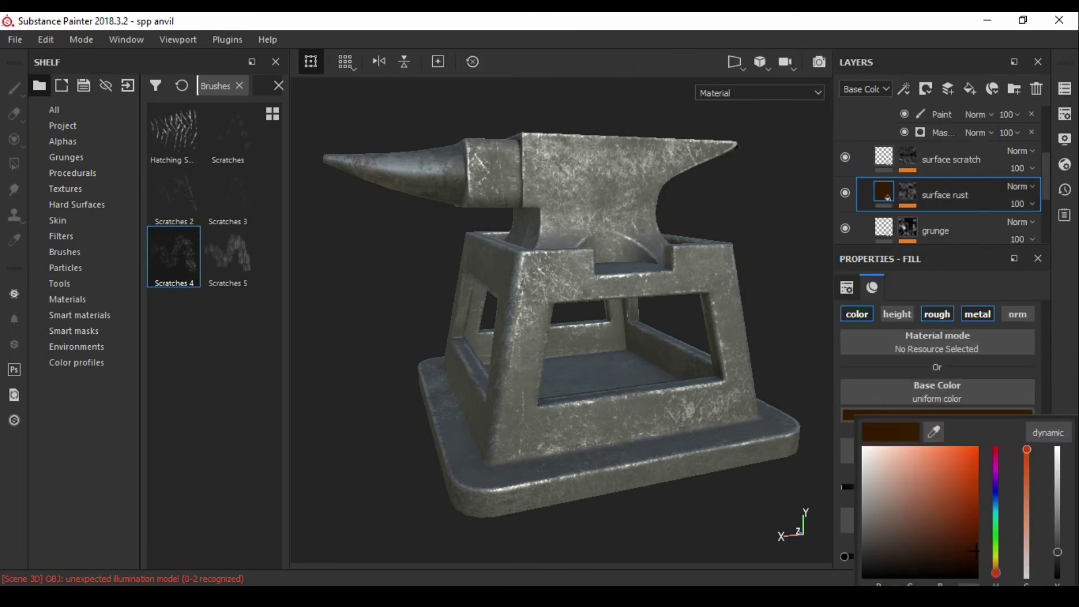
click(907, 191)
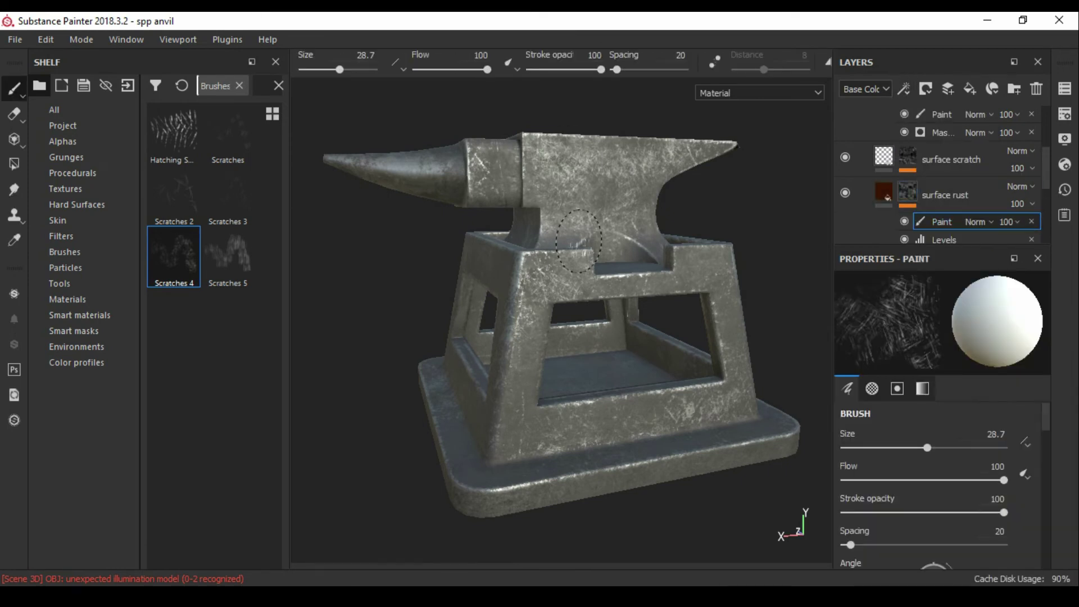
alt+drag(726, 274, 564, 426)
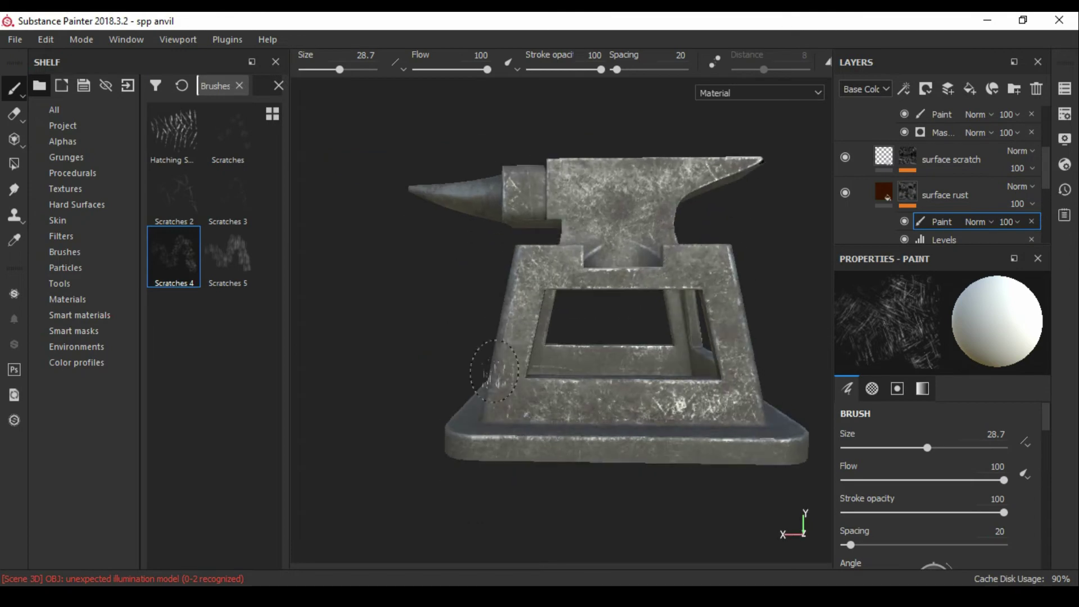
alt+drag(505, 368, 625, 429)
Inspect the surface rust around the anvil's horn and square base.
click(883, 192)
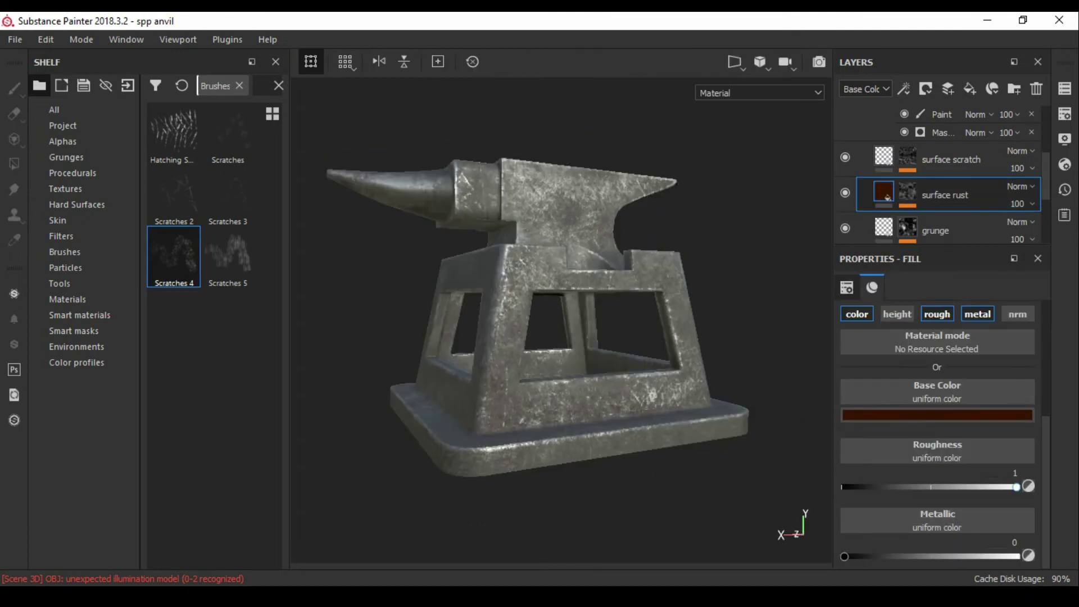
click(908, 192)
alt+drag(619, 337, 540, 203)
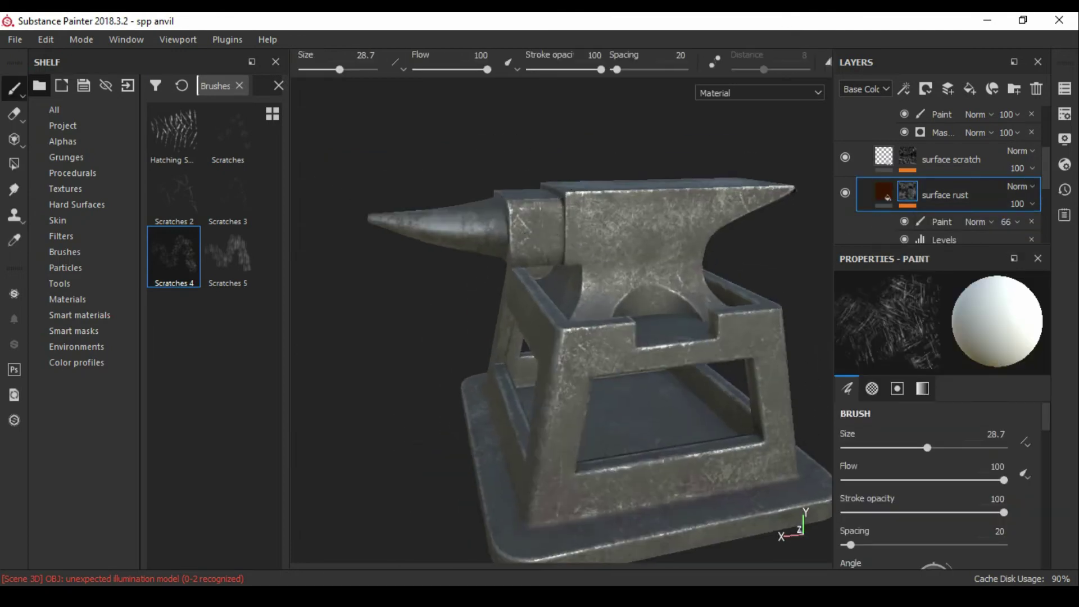
scroll(540, 203, up, 2)
alt+drag(426, 225, 469, 291)
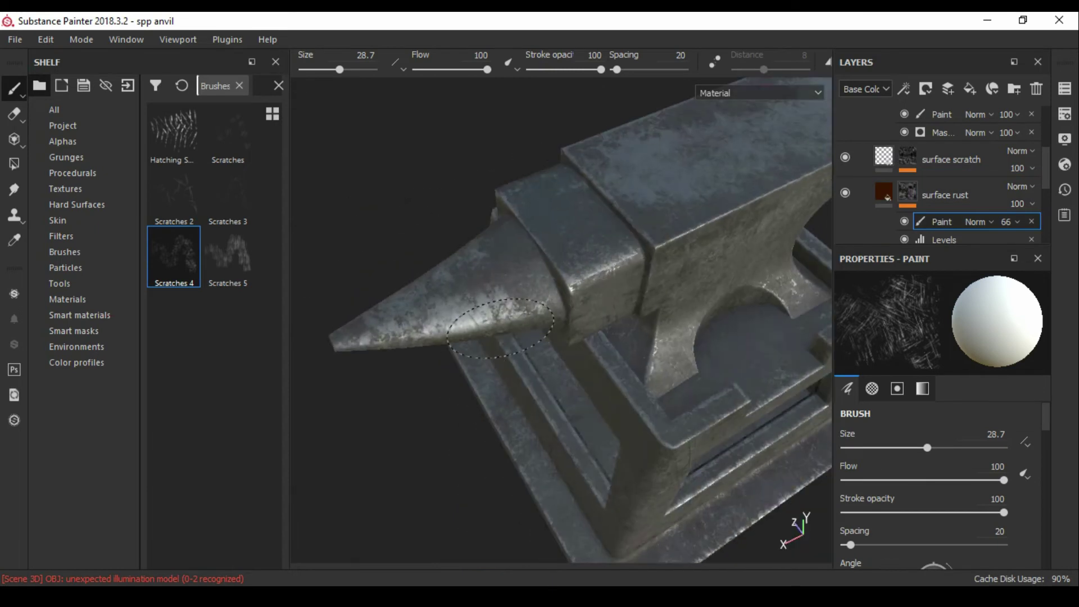
mouse_move(752, 156)
alt+mouse_down()
mouse_move(551, 256)
mouse_move(681, 336)
alt+mouse_up()
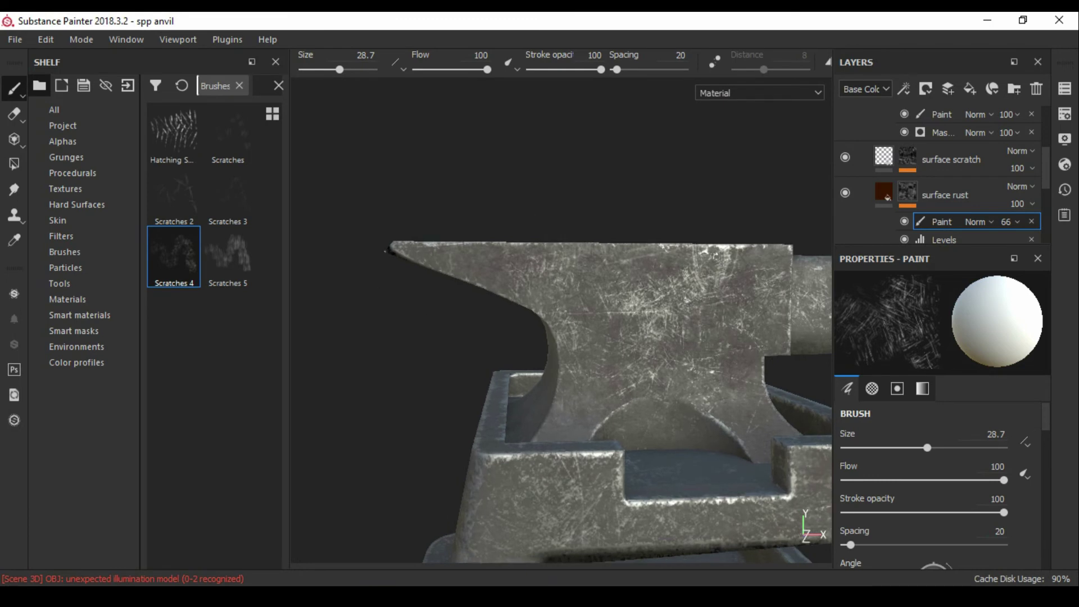
alt+drag(721, 408, 618, 337)
scroll(618, 337, up, 3)
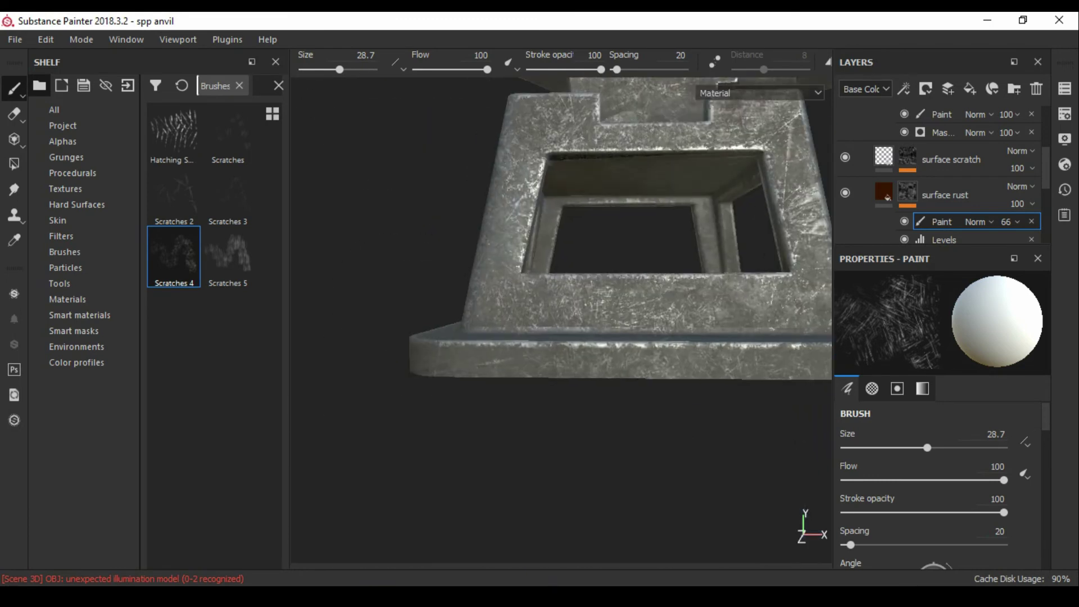
alt+drag(562, 253, 618, 259)
Change the surface rust base colour to a brownish orange and return to its mask.
click(950, 195)
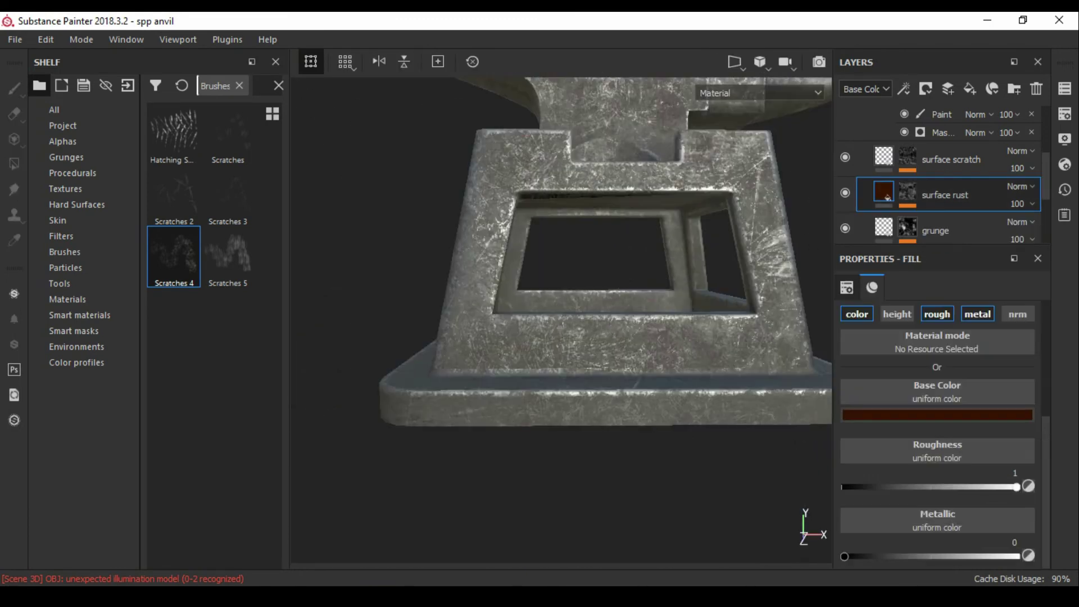
click(936, 414)
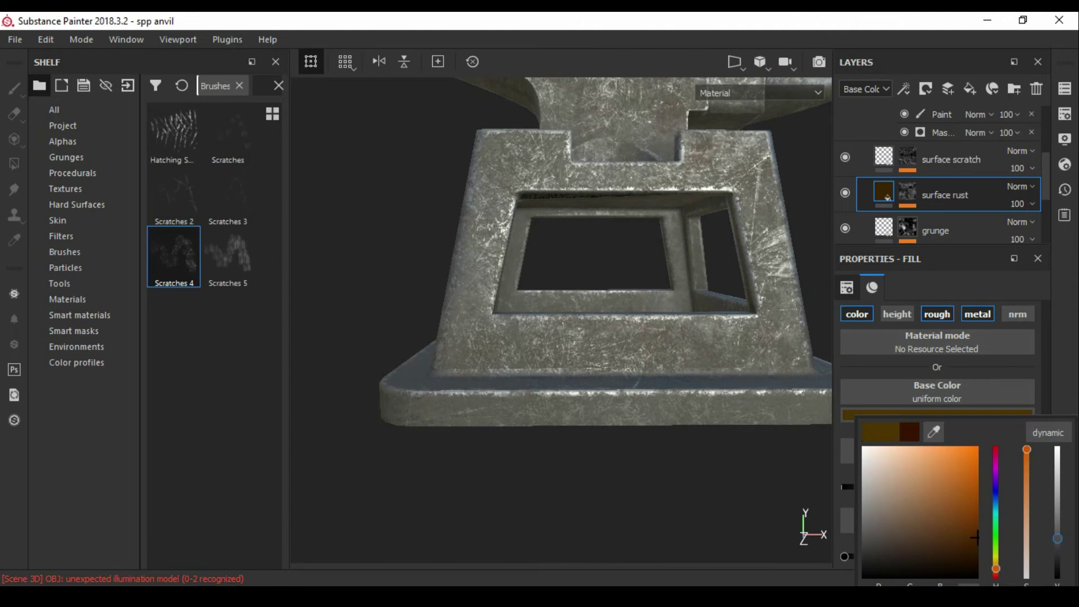
scroll(562, 321, down, 3)
alt+drag(562, 320, 506, 337)
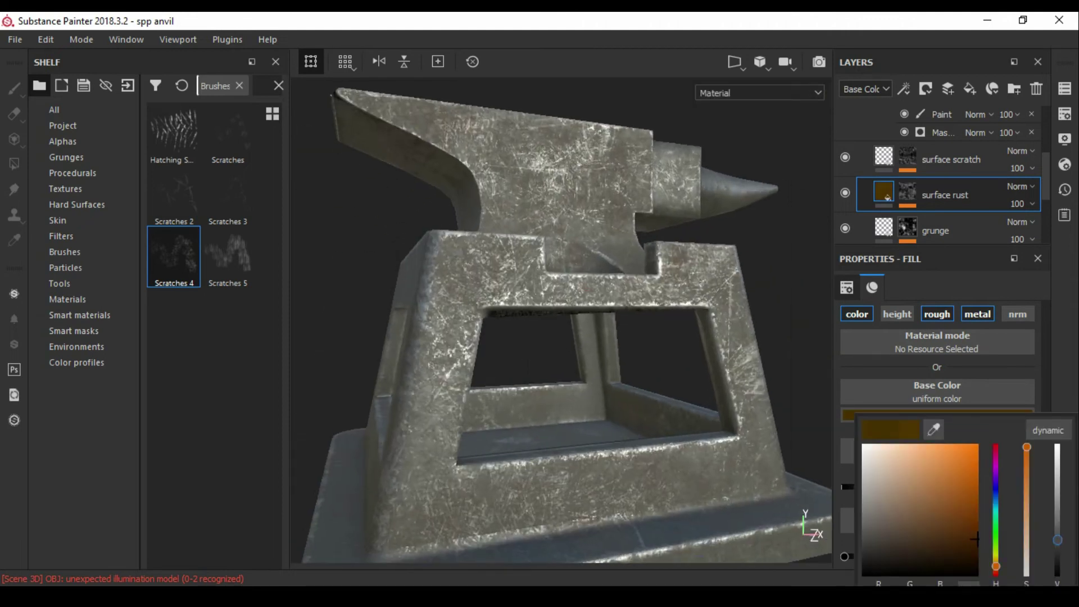
click(907, 191)
scroll(562, 321, down, 3)
mouse_move(506, 337)
alt+mouse_down()
mouse_move(590, 385)
mouse_move(646, 388)
alt+mouse_up()
scroll(945, 174, up, 2)
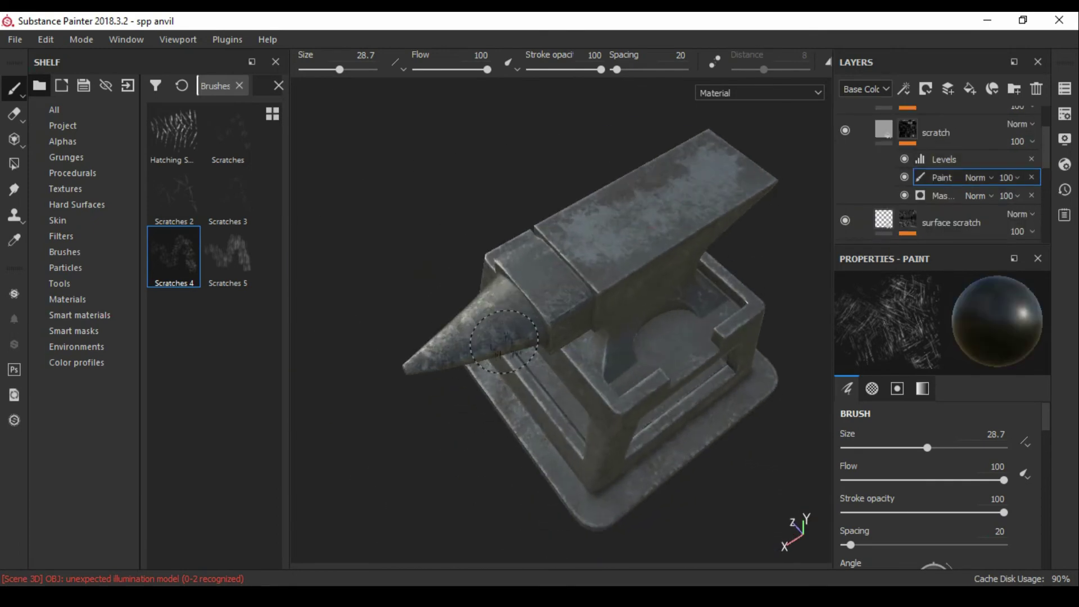
Select the scratch fill layer and review the scratches from several angles.
mouse_move(591, 276)
alt+mouse_down()
mouse_move(542, 310)
mouse_move(417, 323)
alt+mouse_up()
alt+drag(592, 313, 506, 337)
click(949, 132)
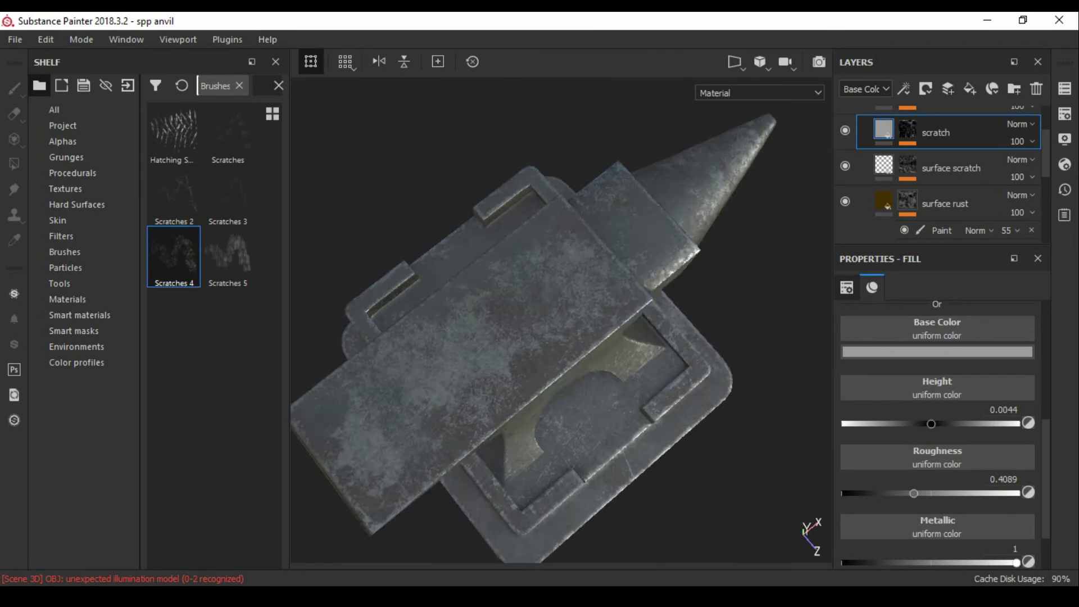
alt+drag(562, 281, 562, 394)
alt+right_drag(562, 337, 562, 281)
alt+drag(562, 337, 444, 318)
alt+drag(540, 315, 494, 314)
alt+drag(562, 315, 522, 315)
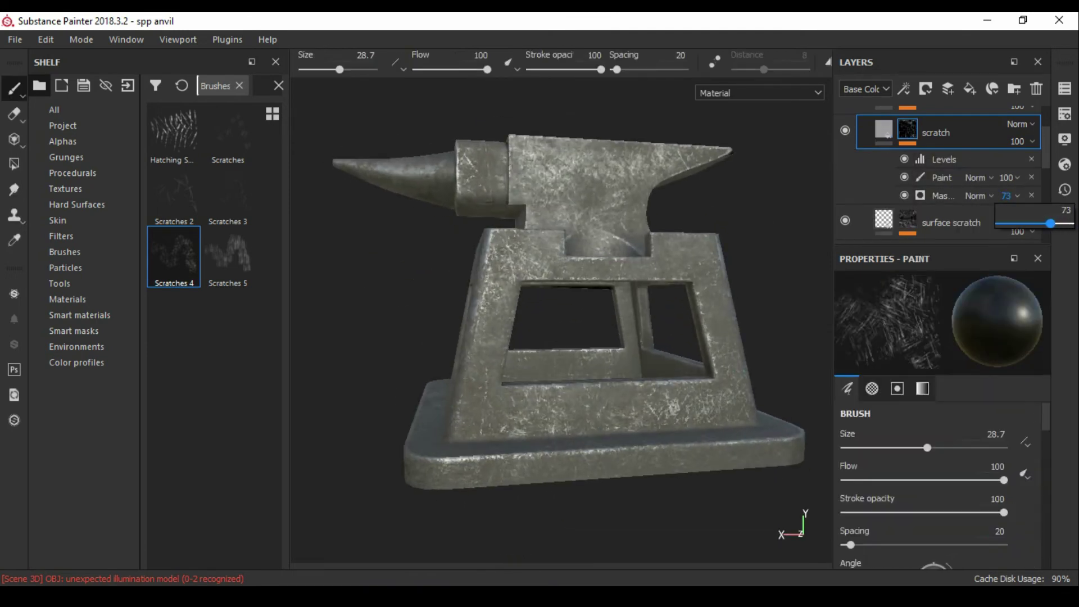
mouse_move(562, 314)
alt+mouse_down()
mouse_move(562, 293)
mouse_move(506, 281)
mouse_move(540, 314)
mouse_move(505, 315)
mouse_move(540, 303)
mouse_move(517, 303)
mouse_move(551, 315)
mouse_move(528, 303)
mouse_move(528, 270)
mouse_move(539, 315)
alt+mouse_up()
Select the base fill layer and inspect its colour setting.
click(950, 222)
scroll(936, 433, up, 2)
click(937, 352)
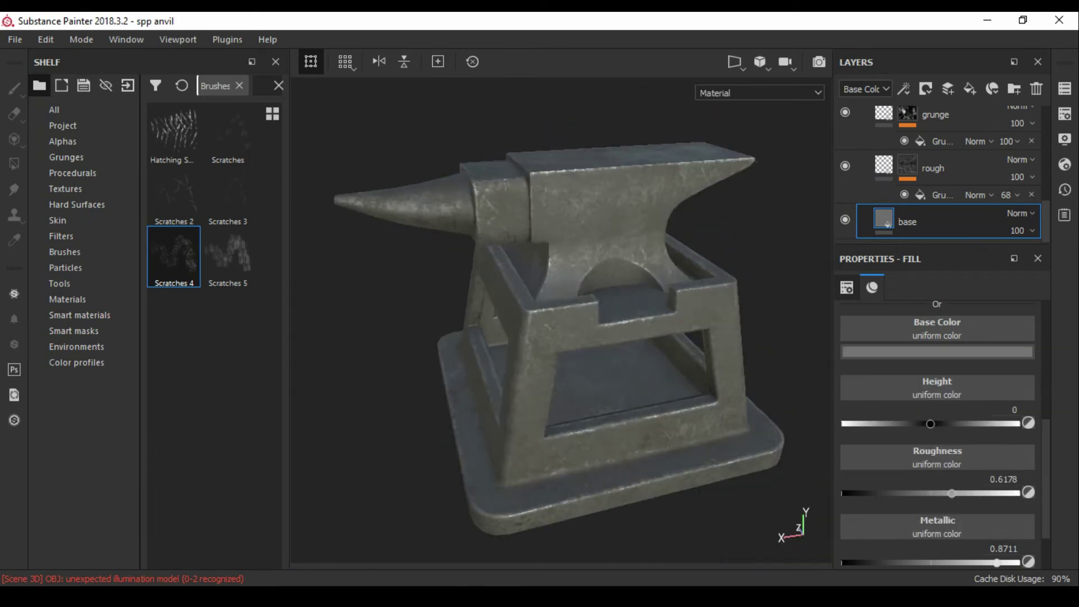
Give the new fill layer a black mask and rename it.
scroll(944, 174, up, 3)
right_click(867, 160)
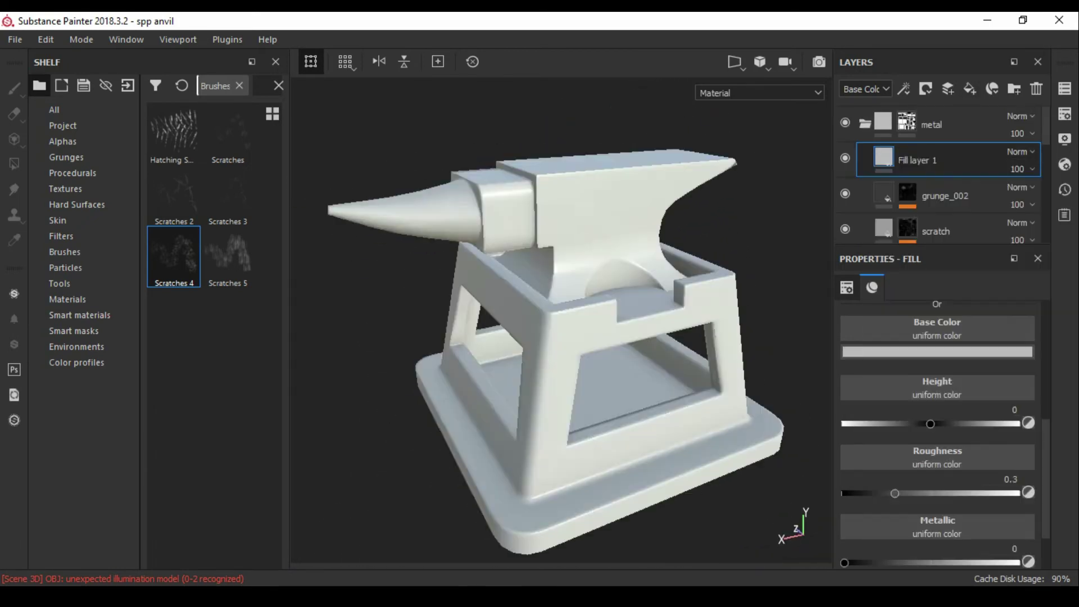
click(913, 183)
double_click(950, 159)
Add the Rust Fine material as a layer with a black mask.
click(278, 86)
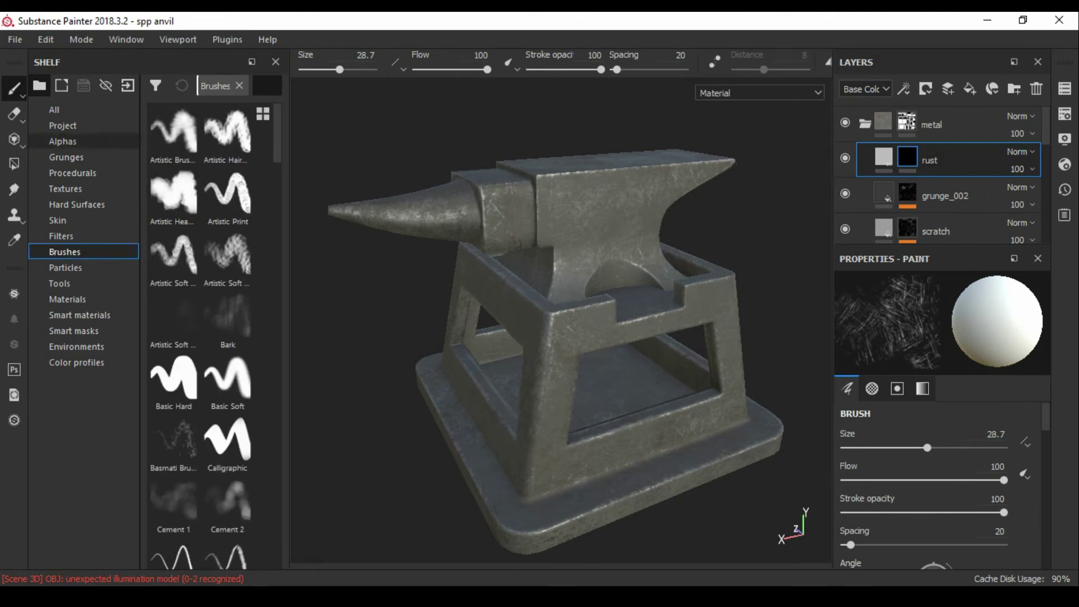
click(54, 109)
text(ust)
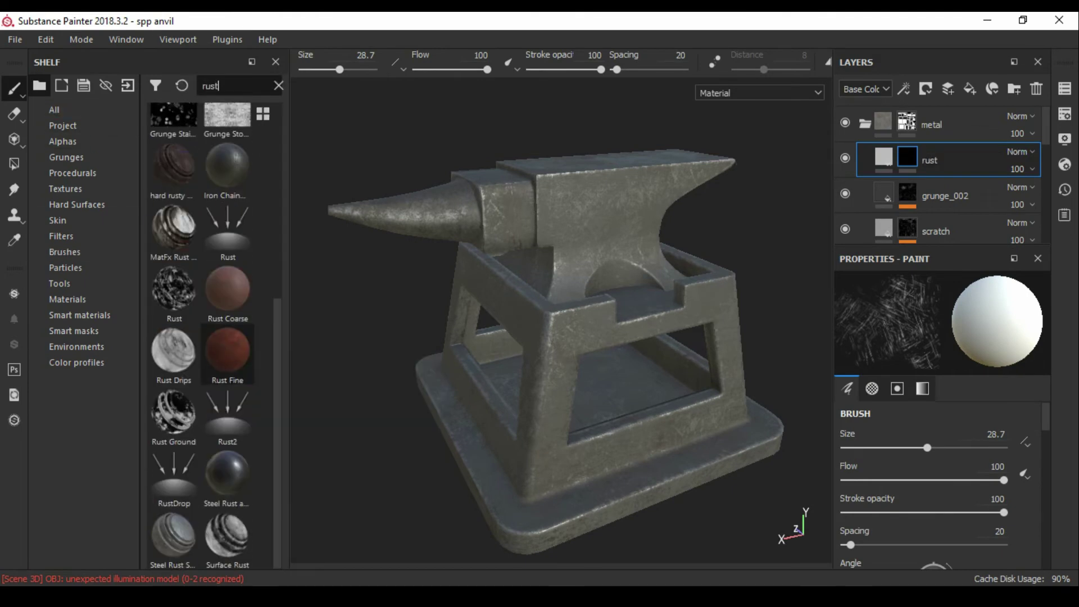
drag(353, 339, 506, 337)
right_click(887, 163)
click(911, 168)
click(944, 195)
Mask Rust Fine with the Ground Dirt smart mask at Global Balance 0.76.
click(73, 330)
scroll(228, 354, down, 10)
scroll(227, 393, up, 4)
scroll(228, 393, up, 4)
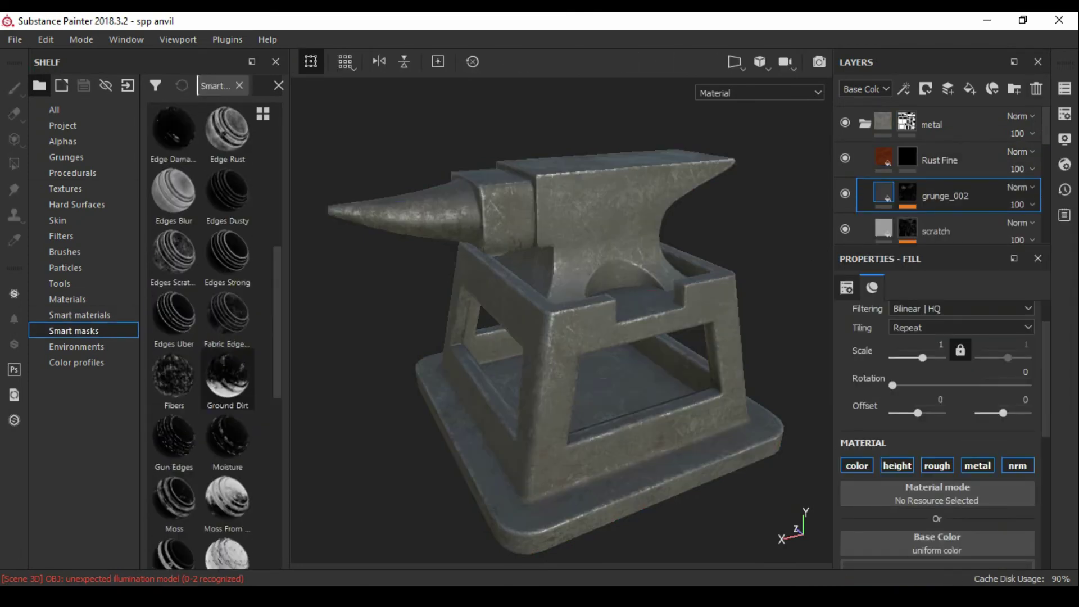
drag(228, 377, 950, 160)
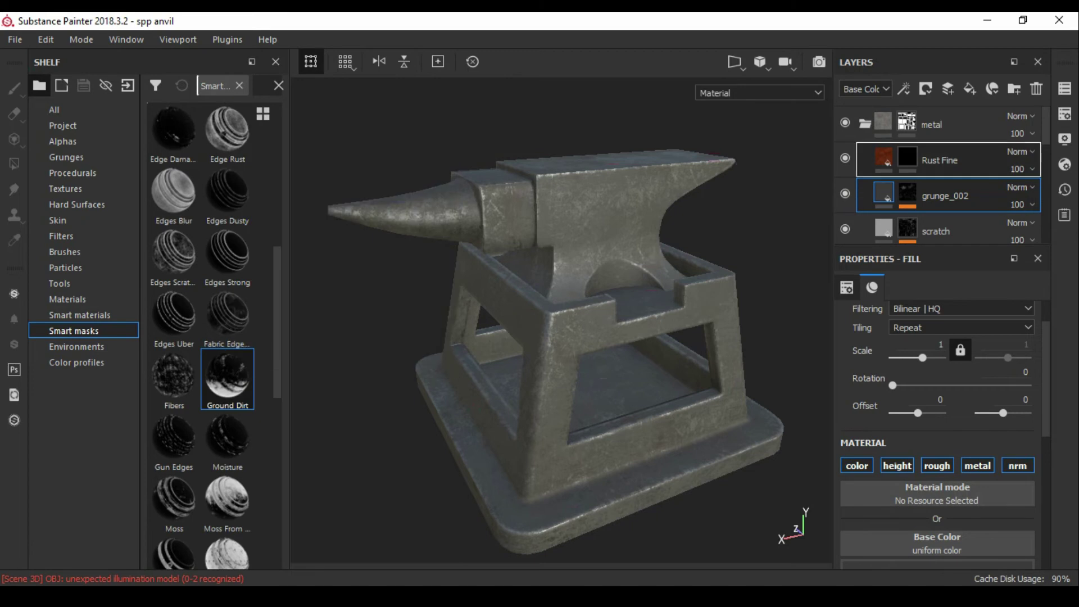
alt+drag(540, 303, 618, 315)
scroll(539, 304, up, 3)
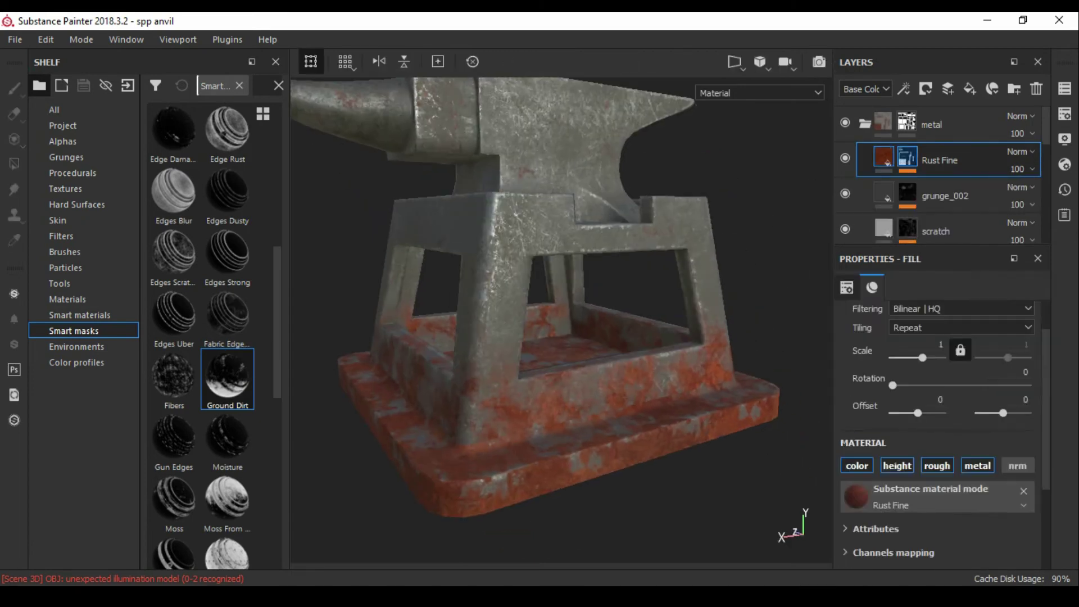
drag(952, 384, 965, 384)
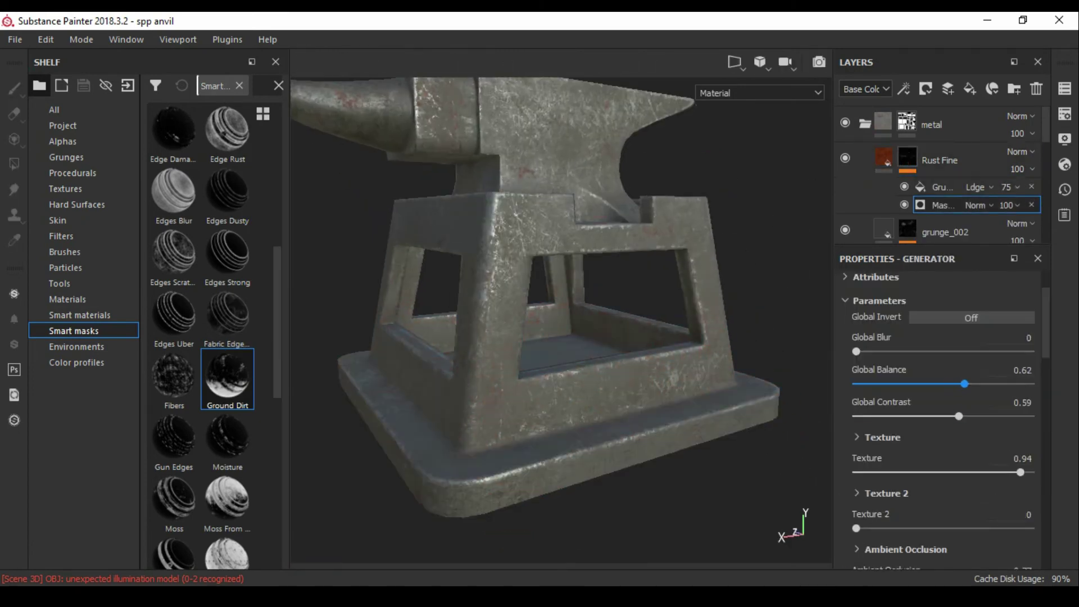
alt+drag(539, 303, 596, 304)
Replace Rust Fine with a new fill layer with an orange rust base colour.
key(Delete)
click(969, 88)
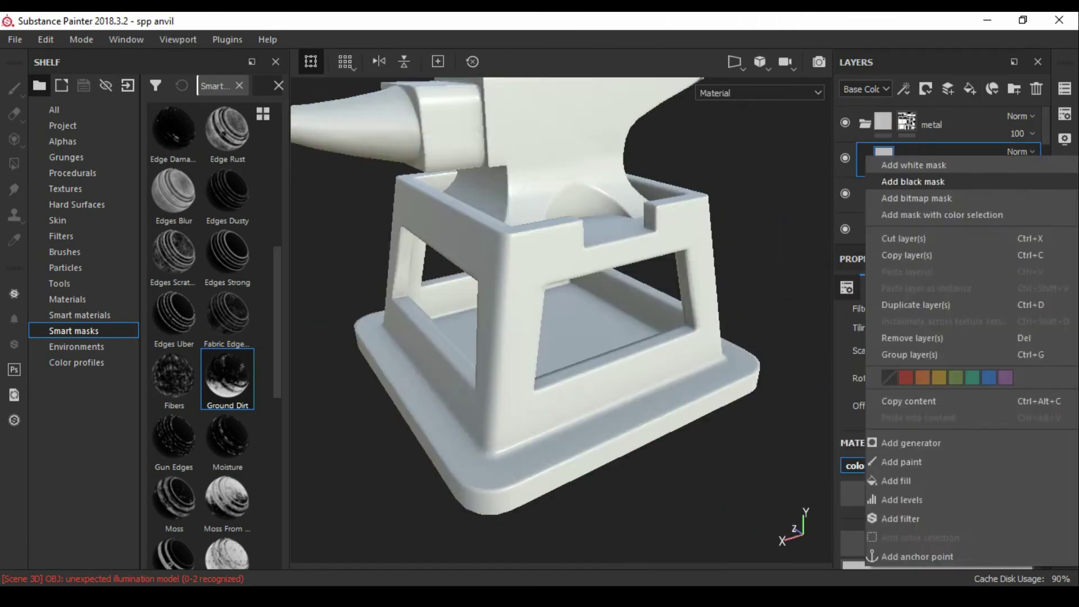
click(883, 156)
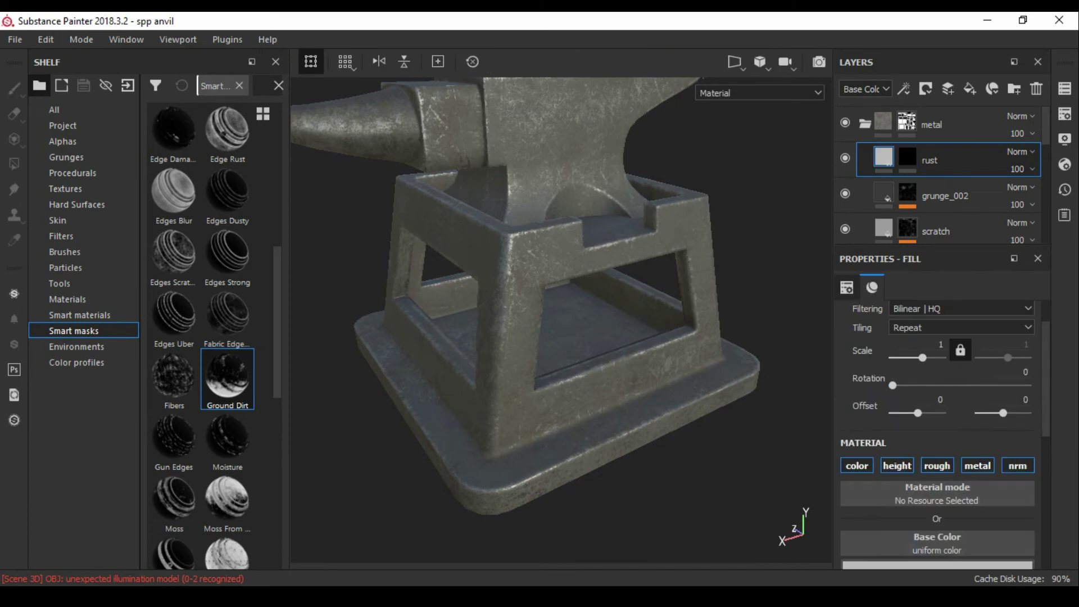
click(886, 544)
click(934, 419)
click(908, 158)
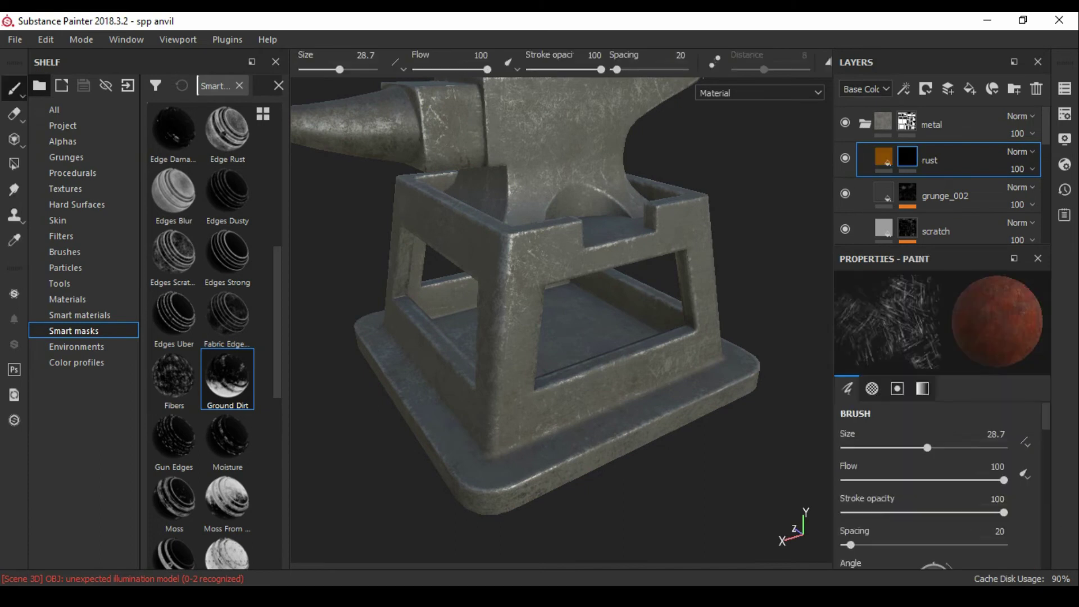
Test the Ground Dirt mask with a darker rust colour, then discard the attempt.
drag(228, 379, 933, 160)
click(883, 157)
scroll(933, 450, down, 2)
scroll(933, 449, up, 2)
click(937, 377)
mouse_move(949, 466)
mouse_down()
mouse_move(934, 482)
mouse_move(939, 499)
mouse_move(926, 473)
mouse_up()
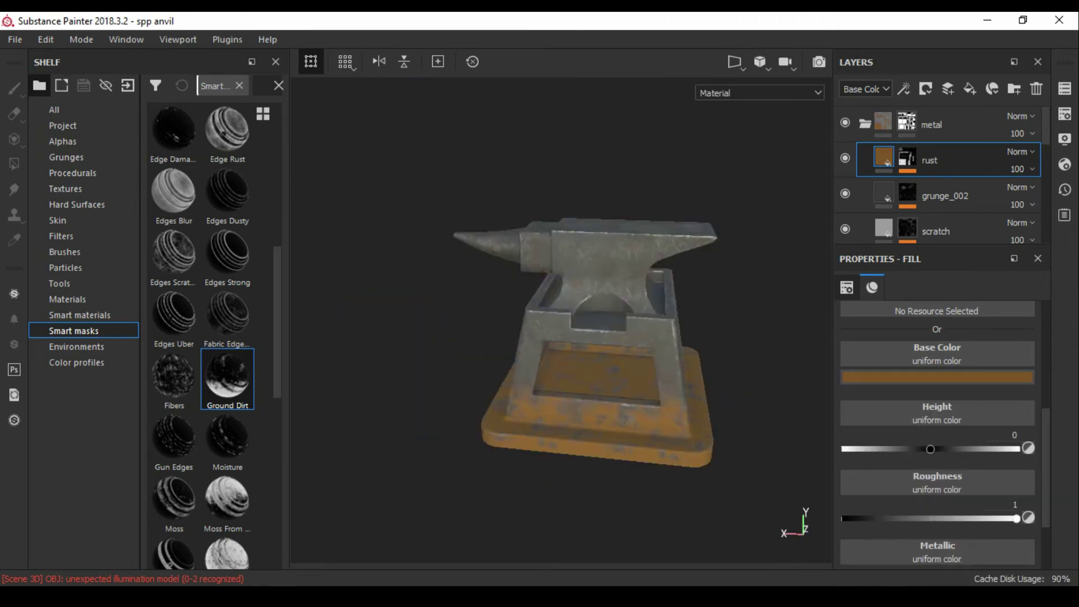
click(1036, 89)
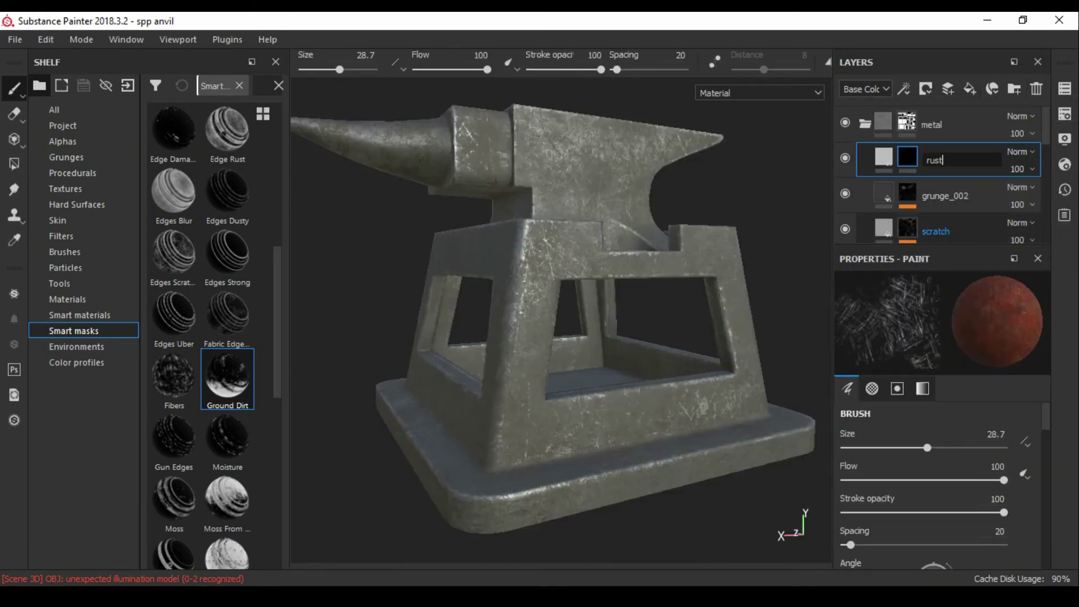
Search the shelf for 'rust' and look over the anvil.
click(871, 388)
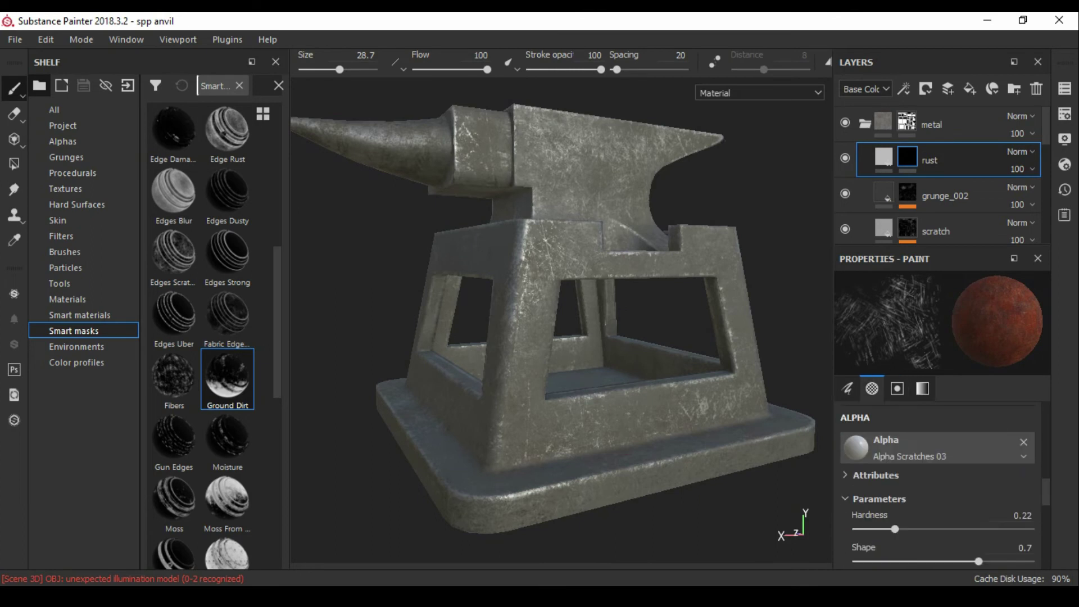
key(BackSpace)
text(rust)
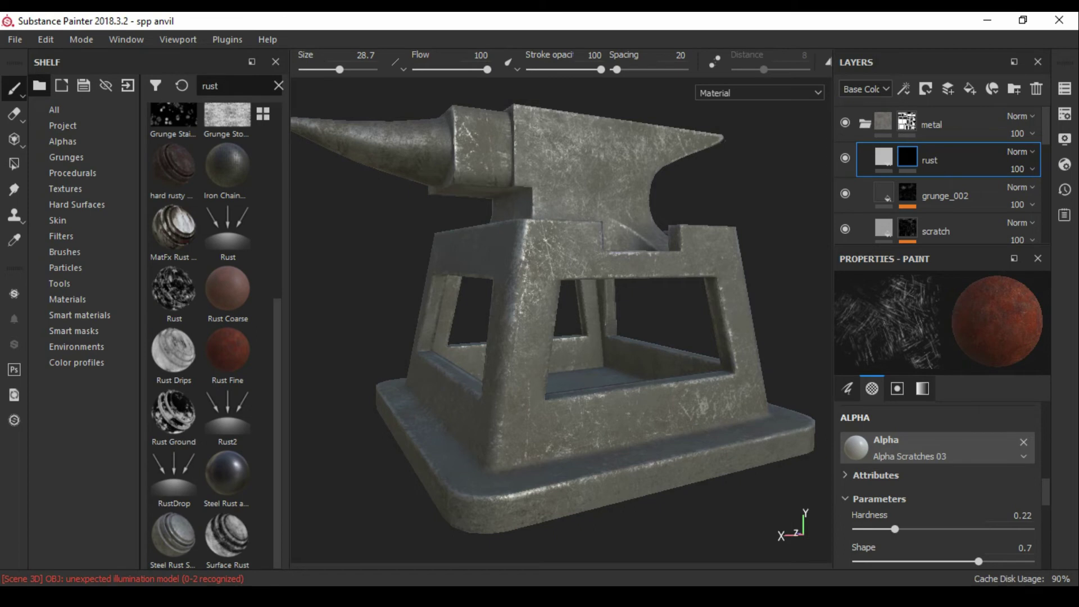
alt+drag(562, 281, 607, 315)
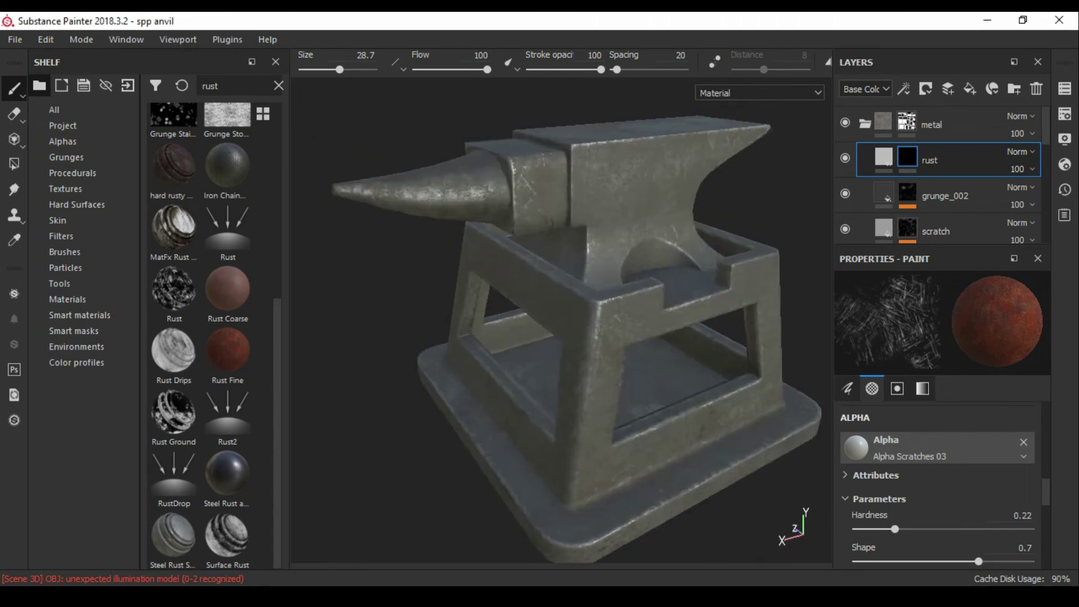
alt+drag(638, 340, 562, 315)
Set the rust layer's base colour to brown and add a paint effect to its mask.
click(883, 157)
click(937, 377)
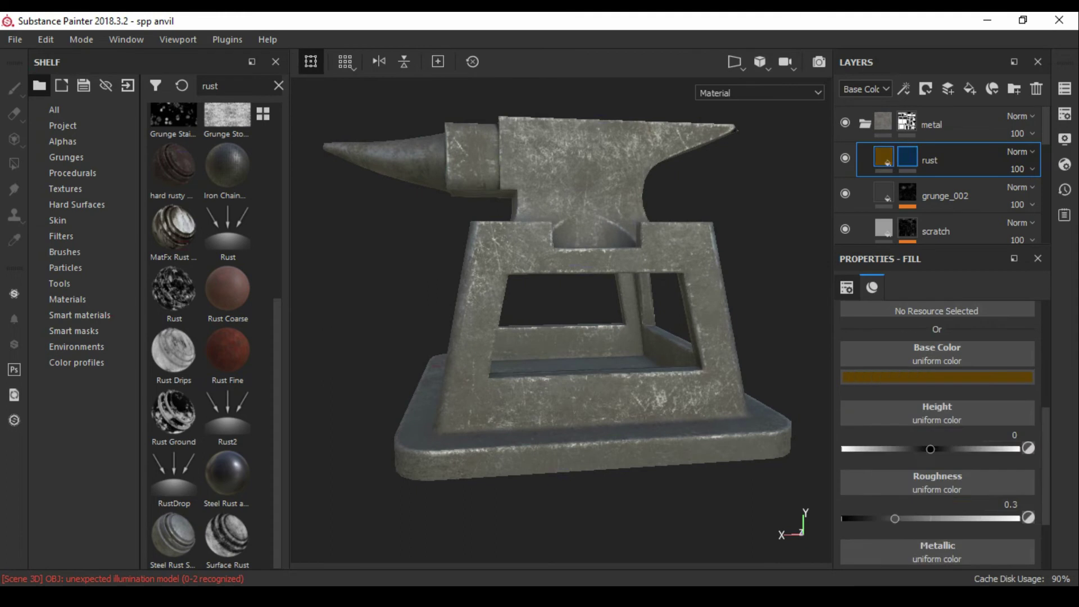
click(904, 88)
click(929, 129)
click(1031, 186)
click(904, 88)
Fill the rust mask with Grunge Concrete Old at 45 opacity.
click(924, 148)
text(grunge)
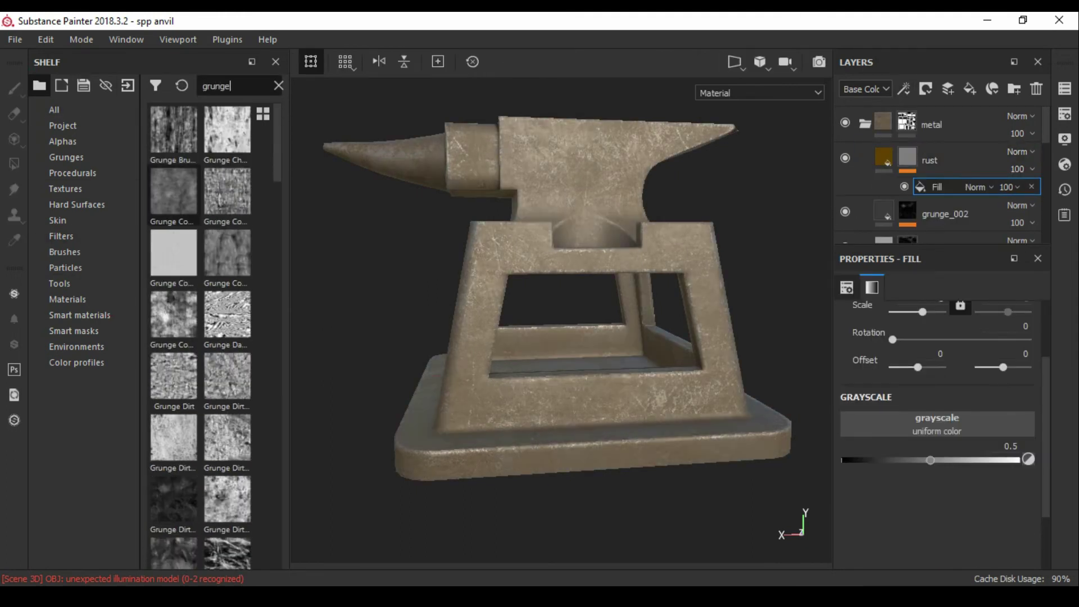
drag(173, 315, 937, 424)
alt+drag(562, 281, 450, 292)
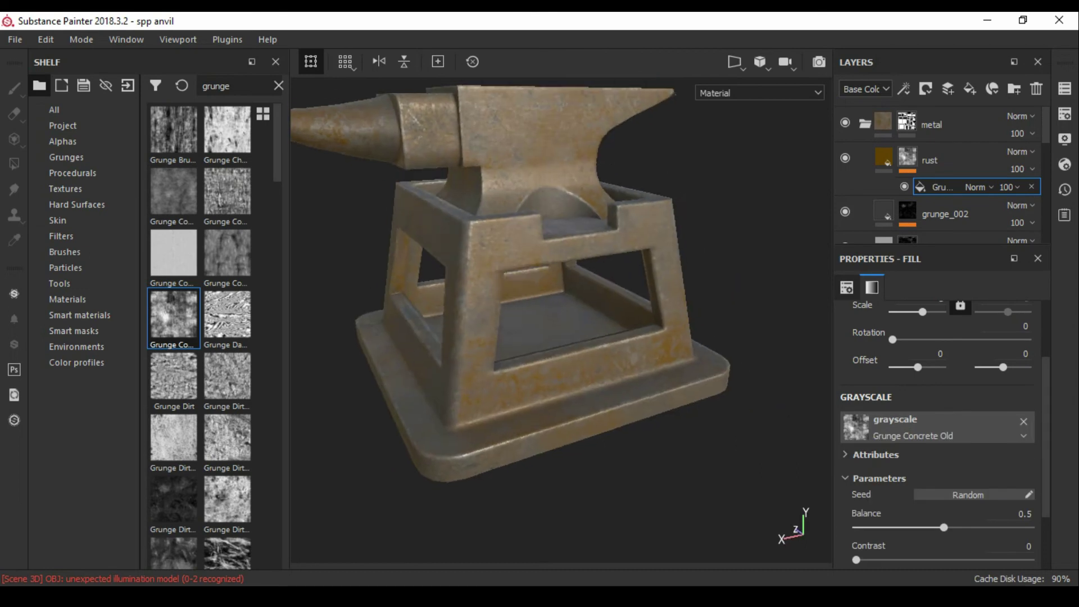
click(950, 160)
scroll(937, 365, down, 5)
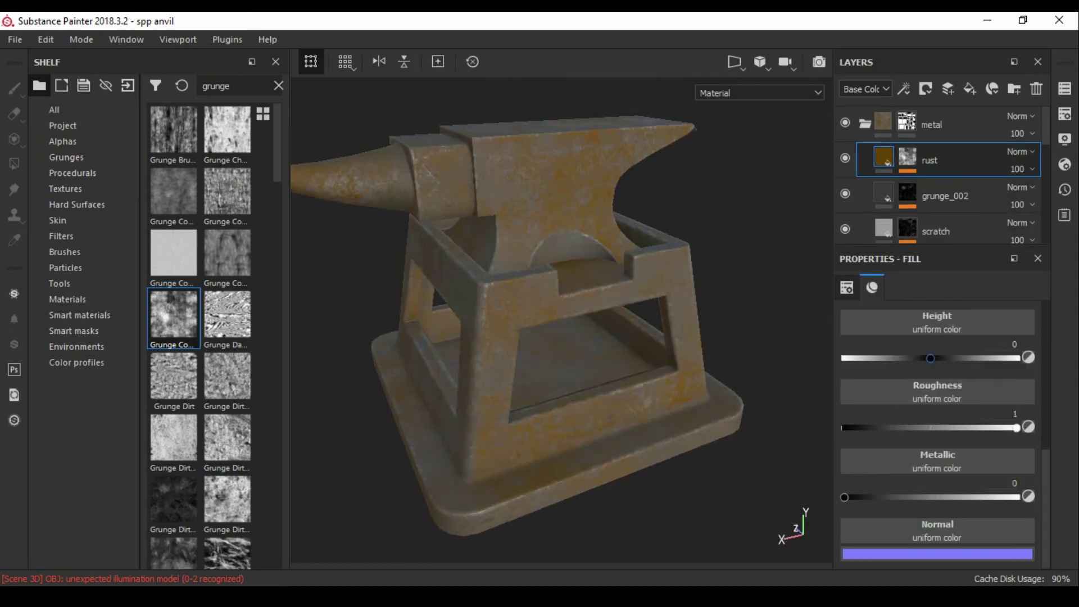
click(907, 156)
click(14, 87)
Add a paint effect to the rust mask and paint Dirt 1 across the anvil face.
alt+drag(562, 281, 449, 253)
click(945, 187)
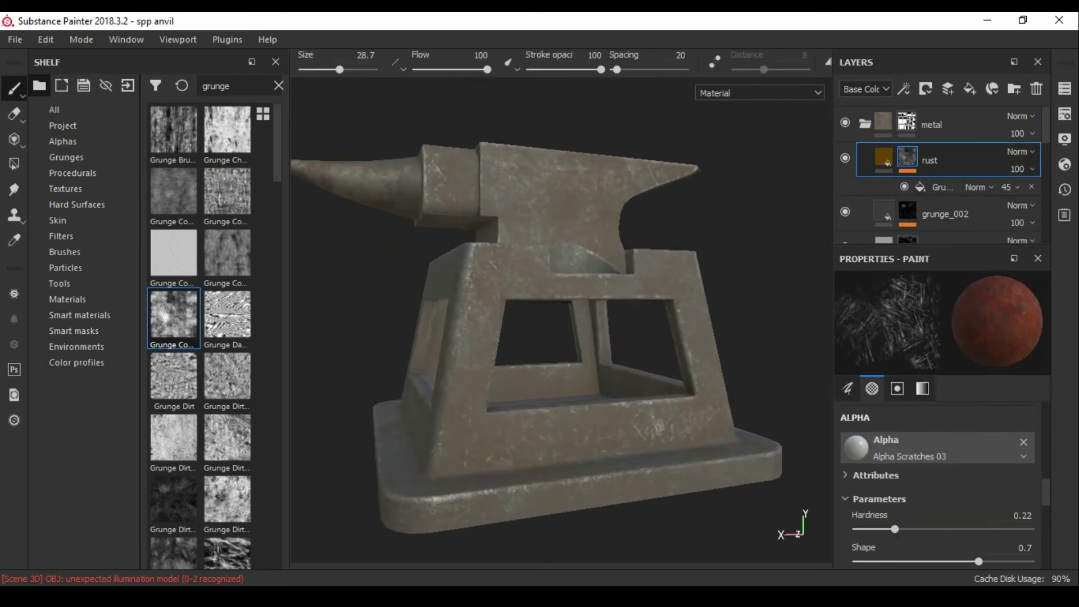
click(904, 89)
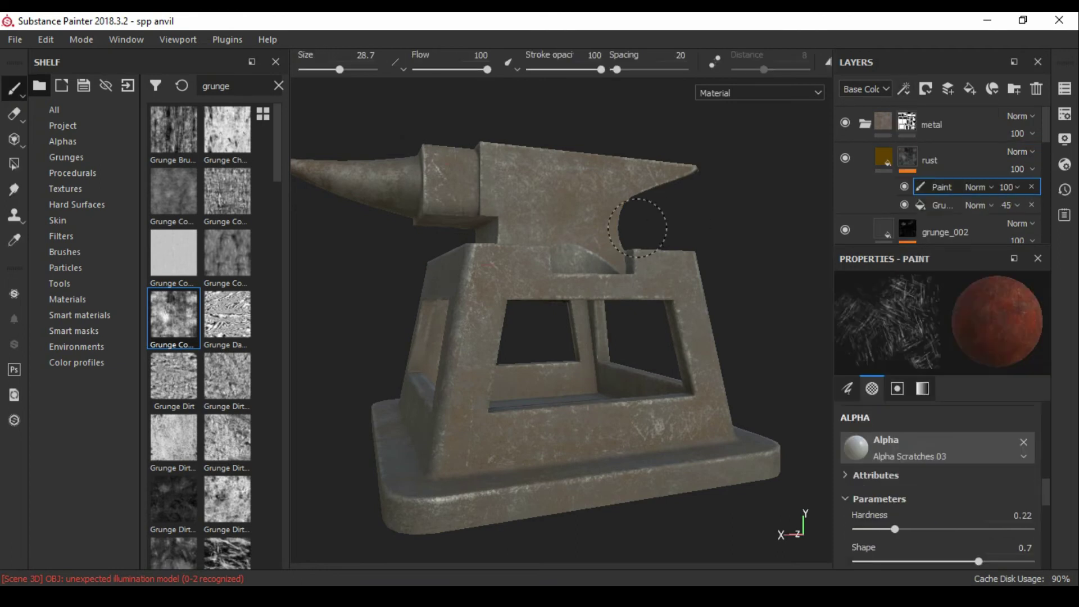
click(64, 252)
scroll(200, 337, down, 5)
click(227, 416)
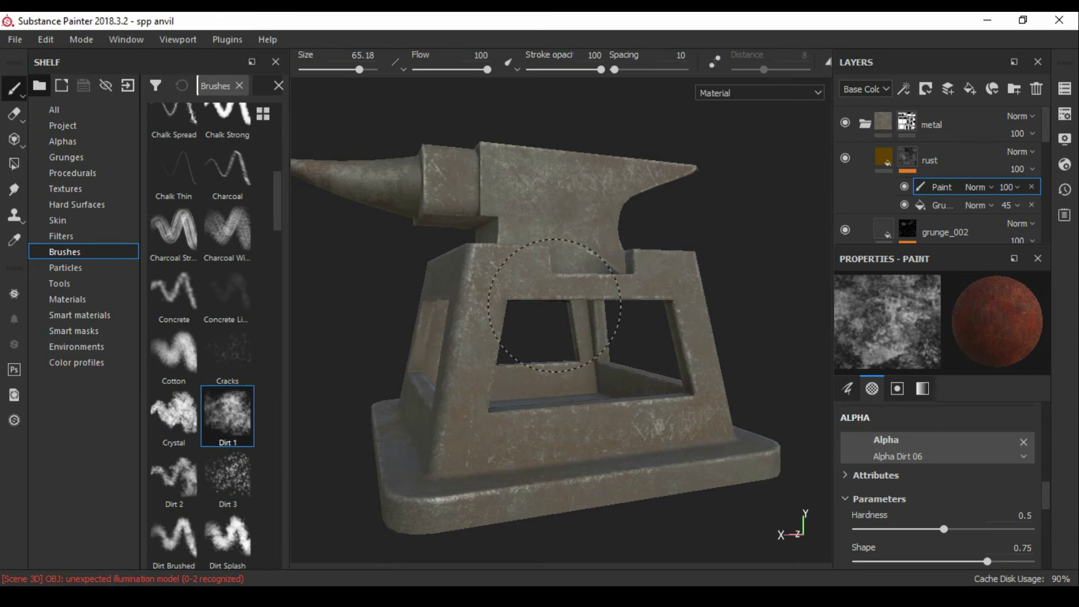
alt+drag(545, 264, 550, 181)
click(550, 181)
mouse_move(463, 160)
alt+mouse_down()
mouse_move(621, 138)
mouse_move(602, 204)
mouse_move(604, 175)
alt+mouse_up()
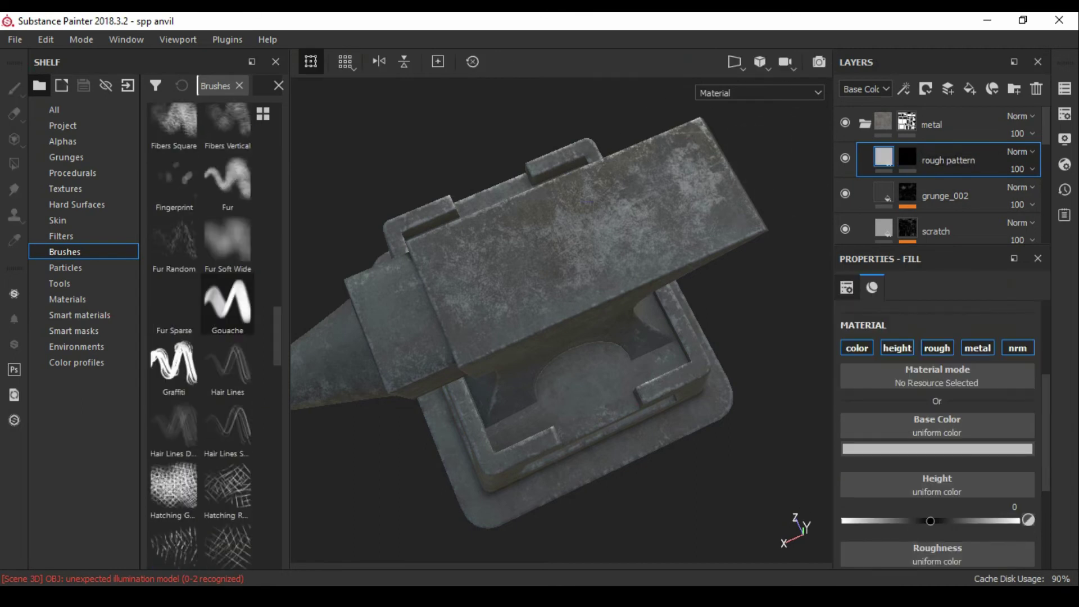
Make the rough pattern base colour dark red and lower its grunge effect opacity to 14.
scroll(174, 354, down, 5)
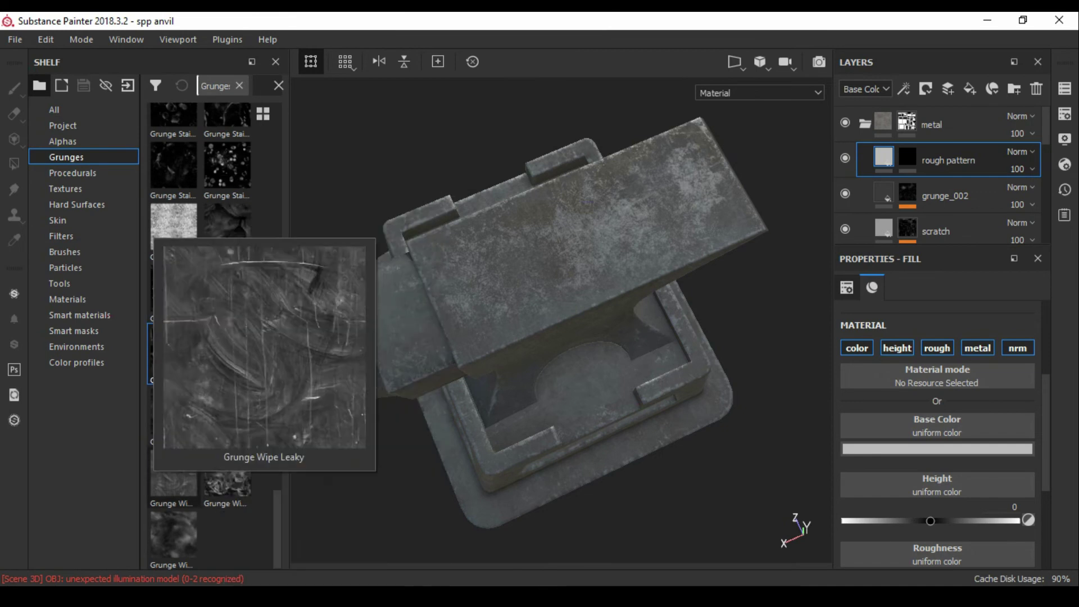
scroll(173, 355, up, 5)
scroll(173, 354, up, 3)
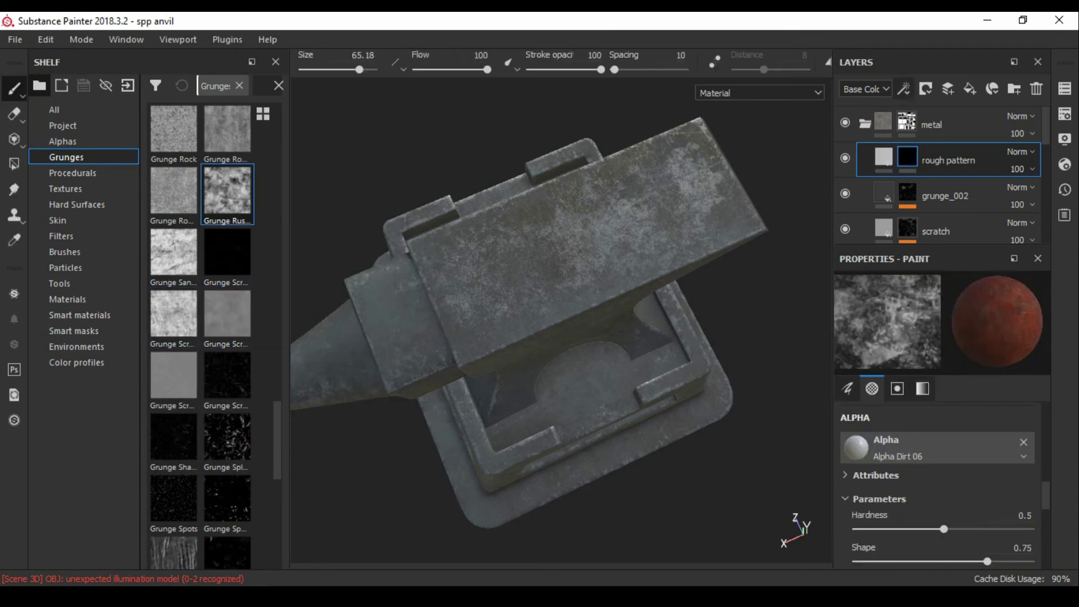
key(1)
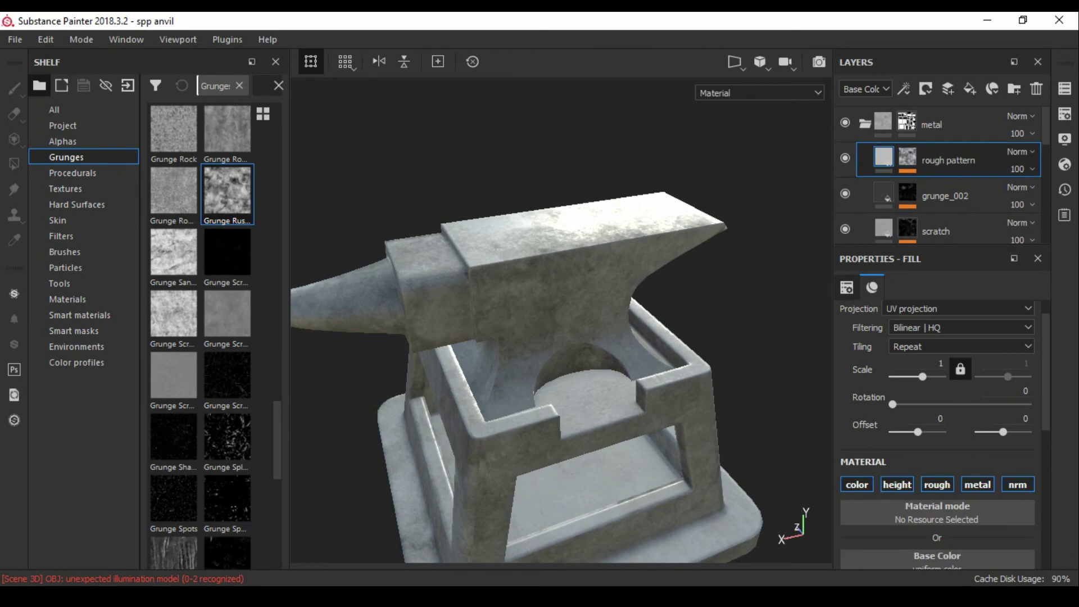
scroll(937, 422, down, 3)
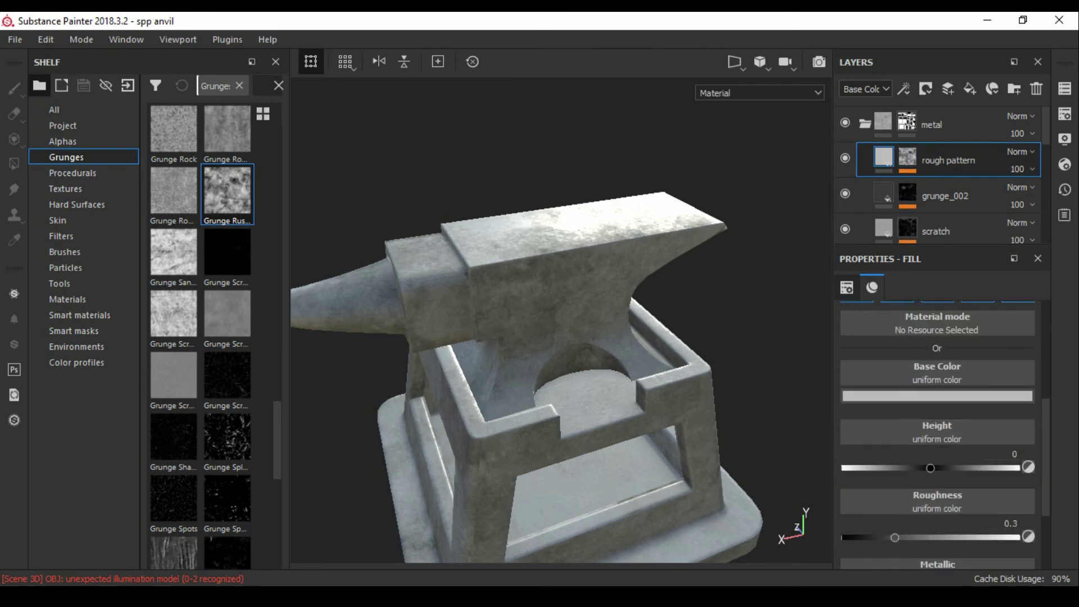
scroll(937, 422, down, 3)
click(937, 396)
click(929, 470)
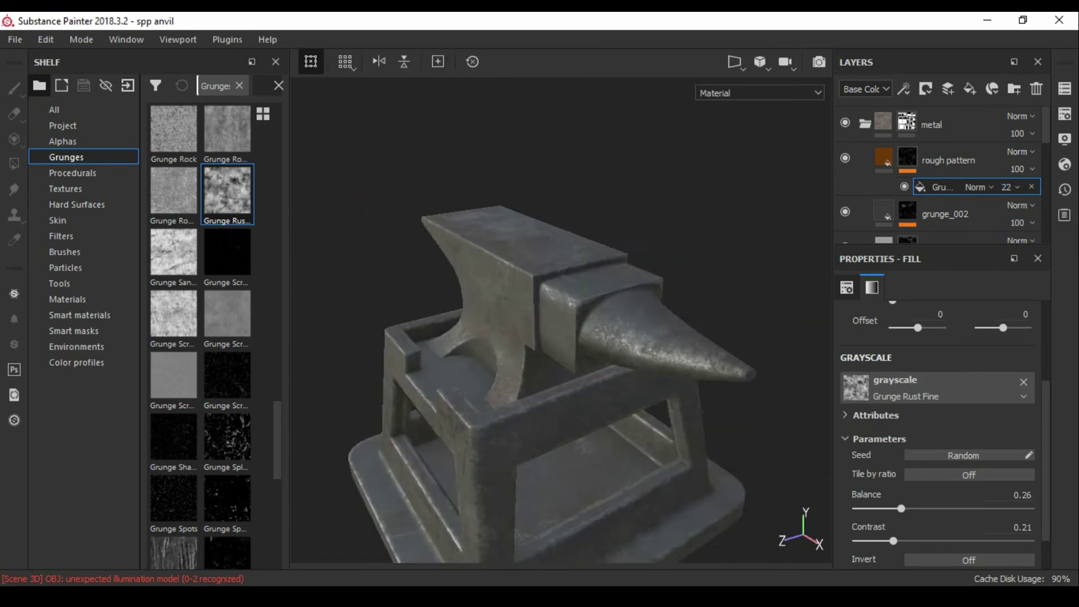
click(1013, 187)
drag(1015, 215, 1009, 215)
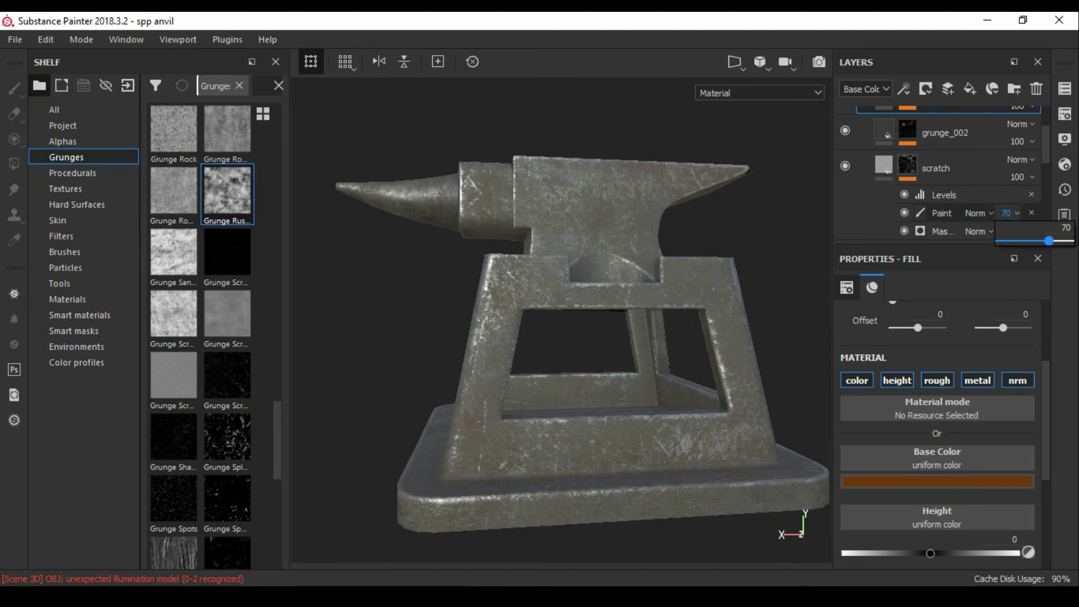
Set up the Scratches 4 brush at size 19 with a white grayscale value.
click(64, 252)
scroll(214, 253, down, 5)
click(173, 257)
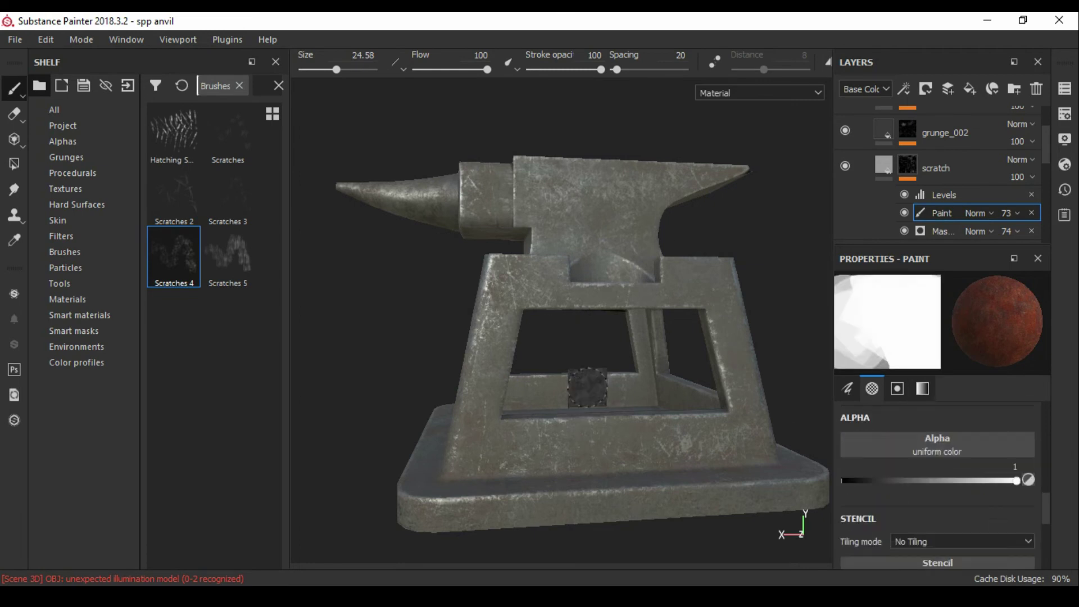
scroll(936, 449, down, 5)
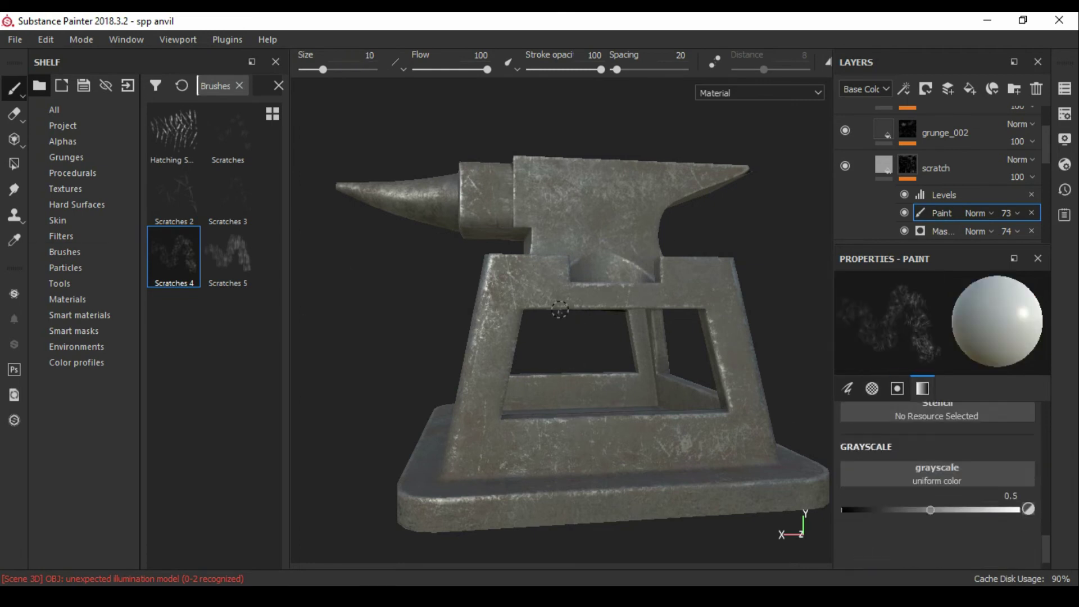
mouse_move(1020, 510)
mouse_down()
mouse_move(926, 510)
mouse_move(1018, 509)
mouse_up()
ctrl+right_drag(523, 276, 589, 330)
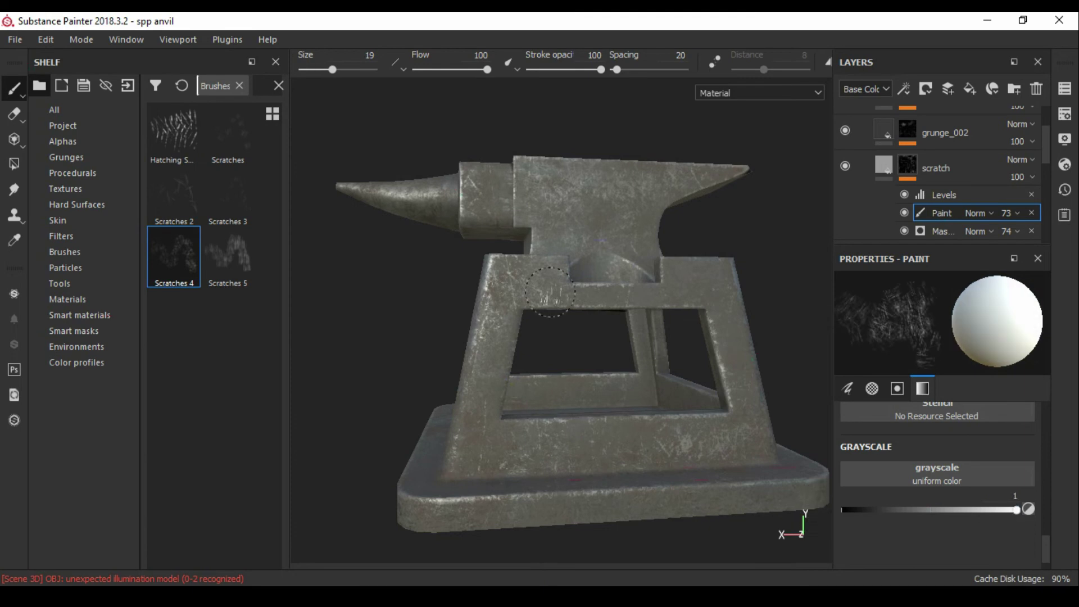
Paint Scratches 4 marks across the anvil top, toggling between white and black with X.
key(x)
scroll(612, 280, up, 3)
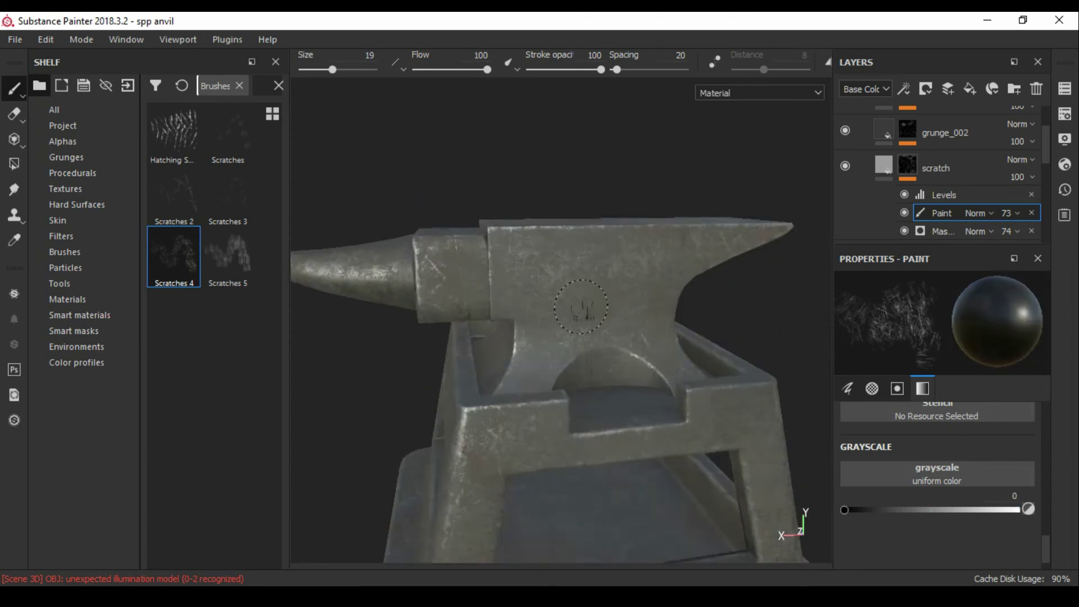
key(x)
key(x)
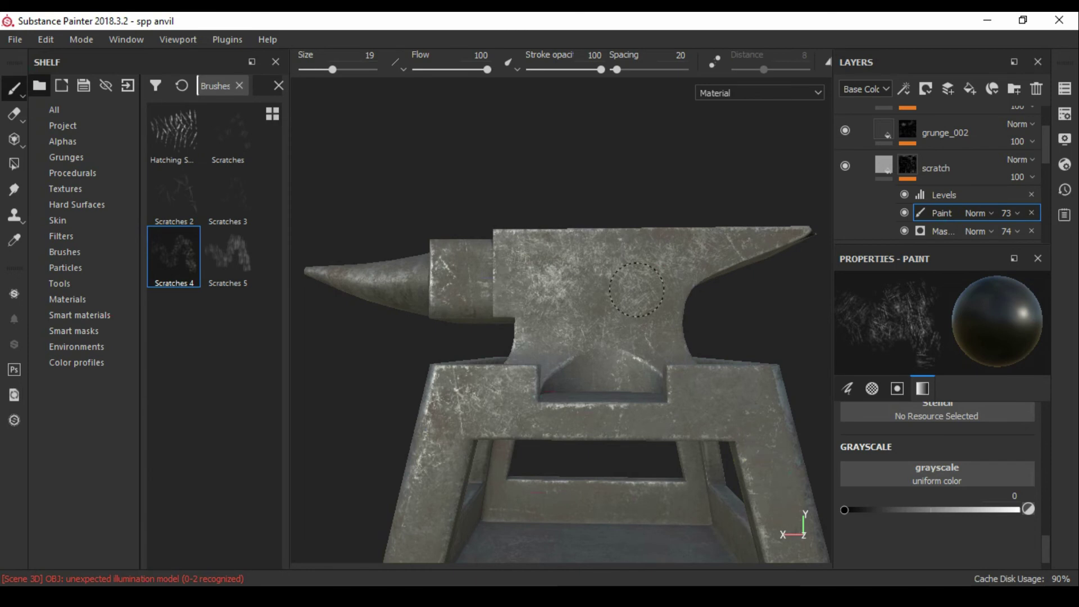
key(x)
alt+drag(667, 309, 520, 267)
key(x)
key(x)
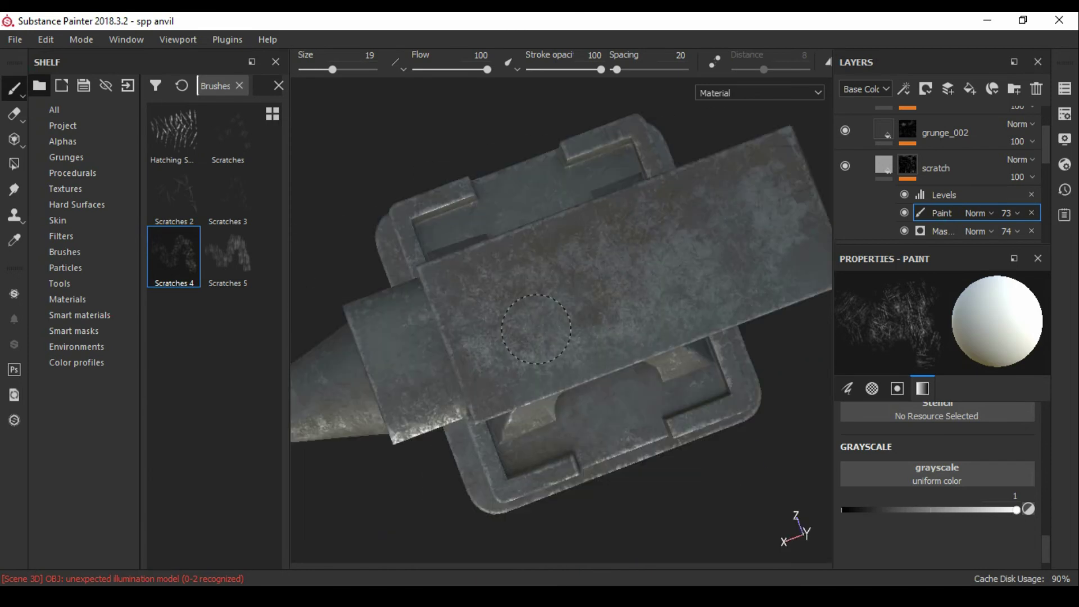
alt+drag(506, 326, 650, 366)
alt+drag(448, 422, 433, 495)
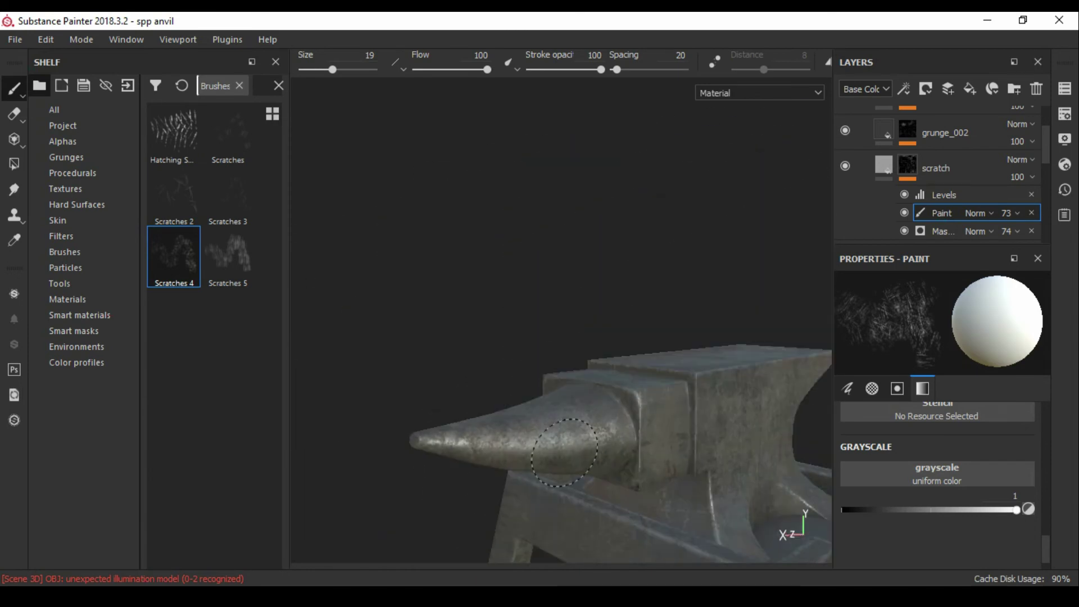
Add more scratch strokes over the horn and base from several angles.
alt+drag(593, 420, 468, 426)
alt+drag(374, 374, 626, 319)
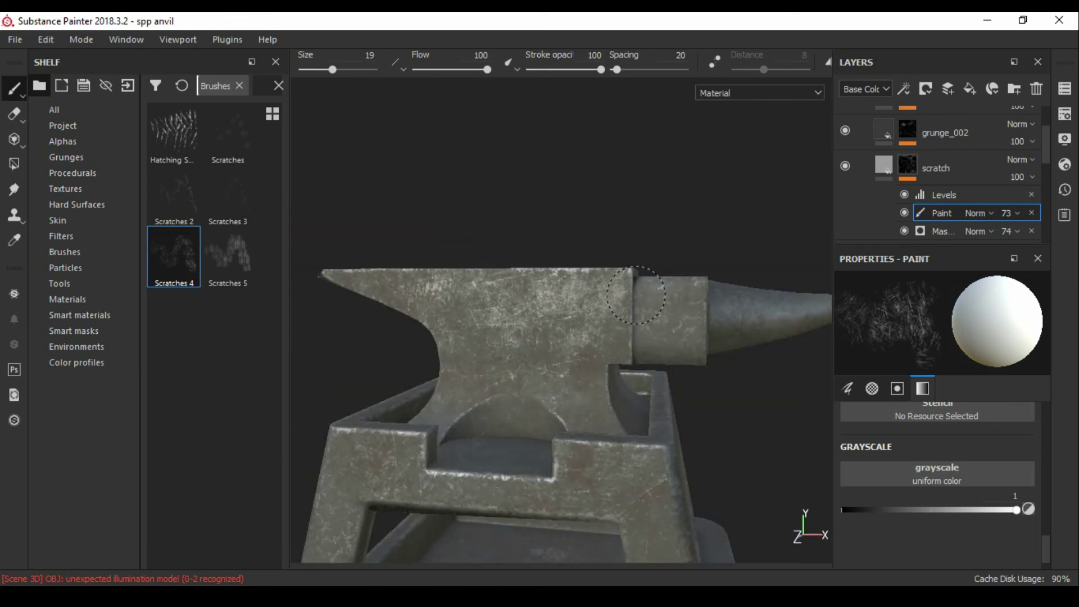
alt+drag(533, 413, 622, 316)
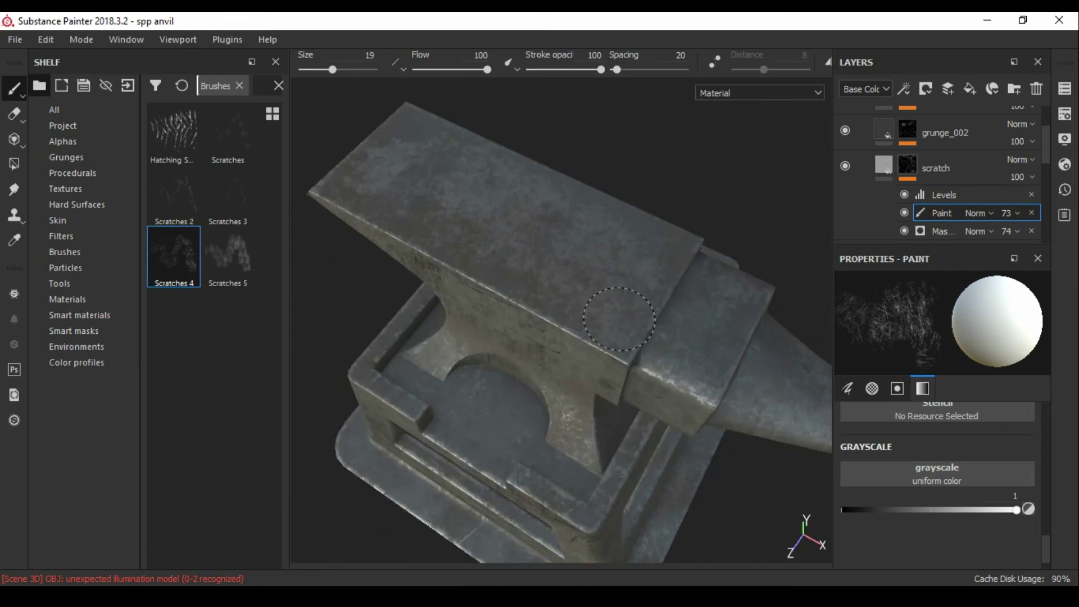
alt+drag(322, 189, 426, 236)
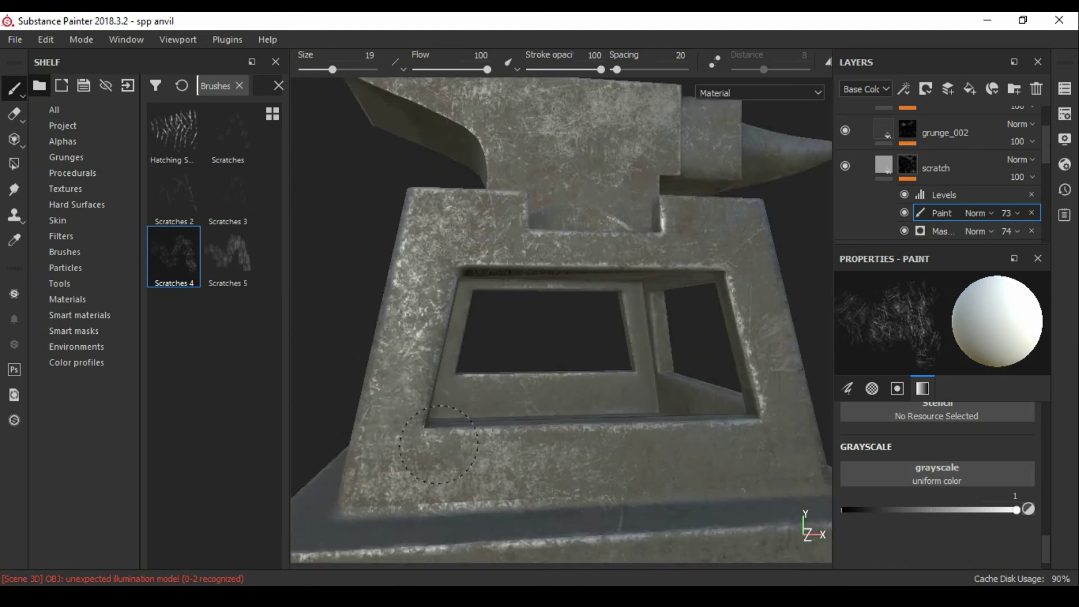
alt+drag(527, 451, 595, 335)
alt+right_drag(642, 191, 569, 392)
alt+drag(568, 393, 702, 337)
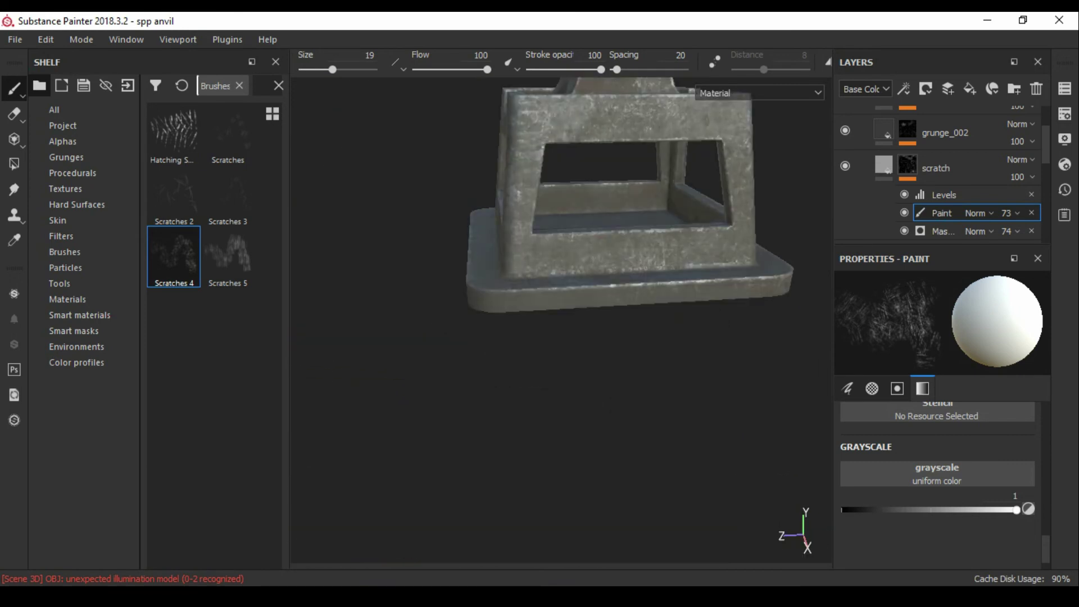
scroll(540, 287, up, 2)
scroll(541, 249, down, 2)
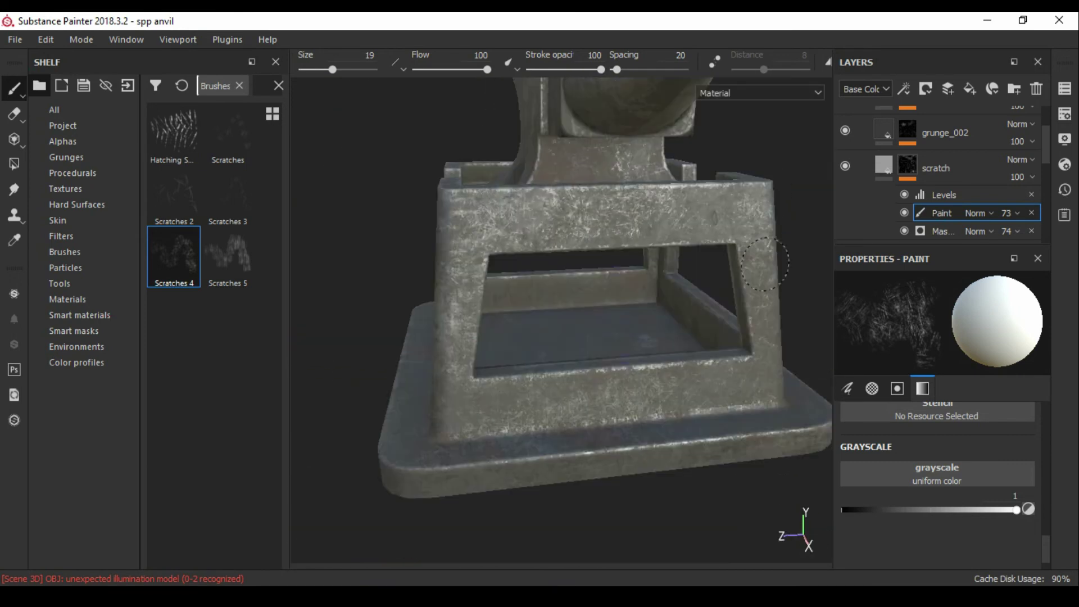
Paint more Scratches 4 strokes around the anvil's base, front and horn.
scroll(729, 390, down, 2)
mouse_move(729, 390)
alt+mouse_down()
mouse_move(618, 349)
mouse_move(786, 286)
alt+mouse_up()
scroll(554, 320, up, 2)
alt+drag(622, 185, 503, 203)
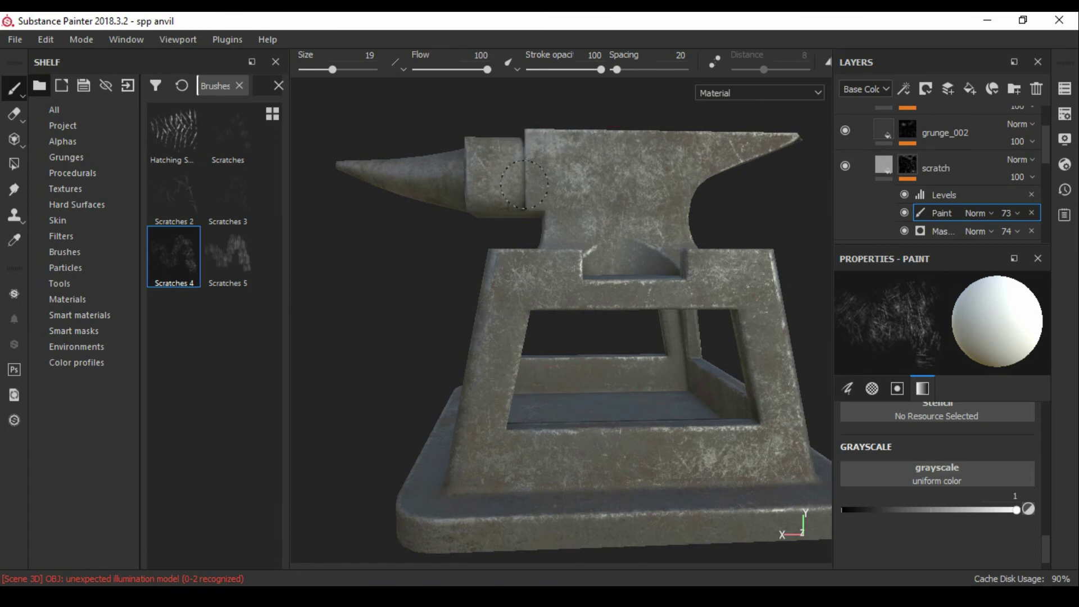
scroll(523, 184, up, 3)
scroll(515, 247, up, 2)
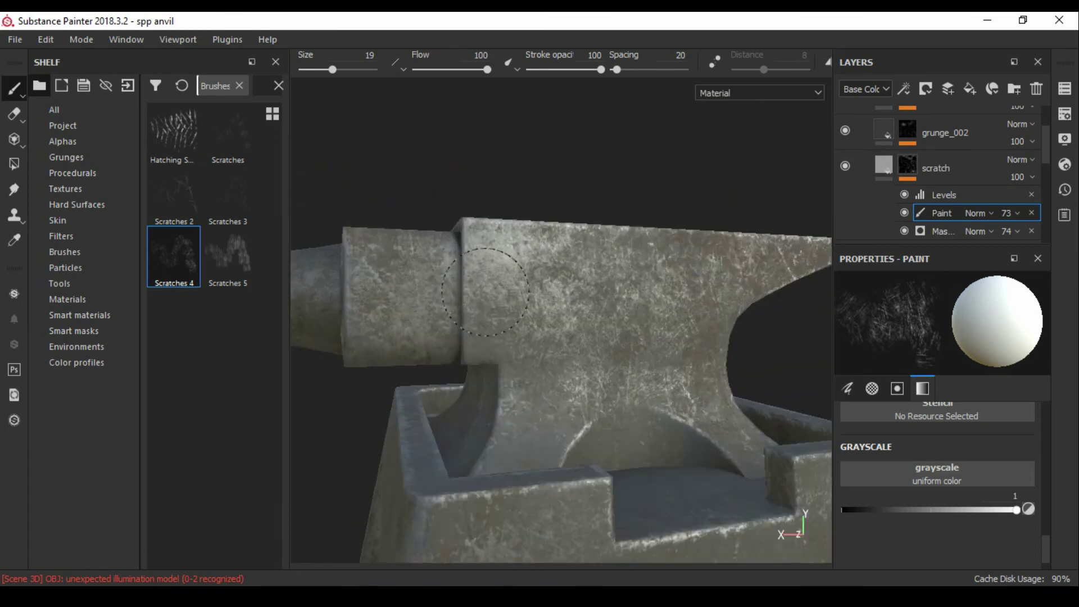
alt+drag(485, 292, 416, 291)
mouse_move(485, 317)
alt+mouse_down()
mouse_move(494, 236)
mouse_move(562, 281)
alt+mouse_up()
alt+drag(530, 429, 546, 403)
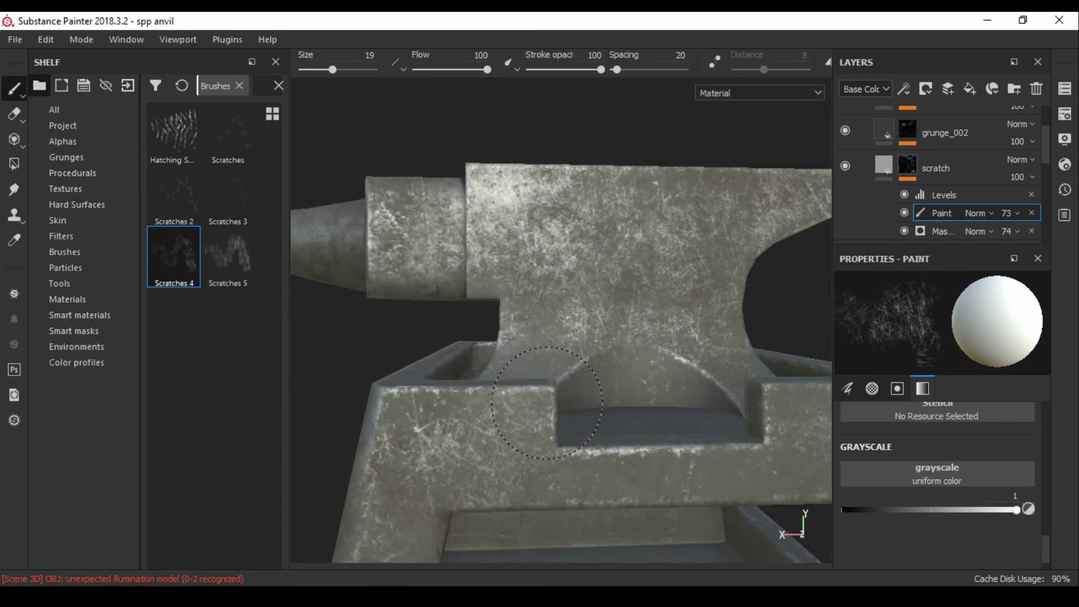
alt+drag(330, 419, 532, 271)
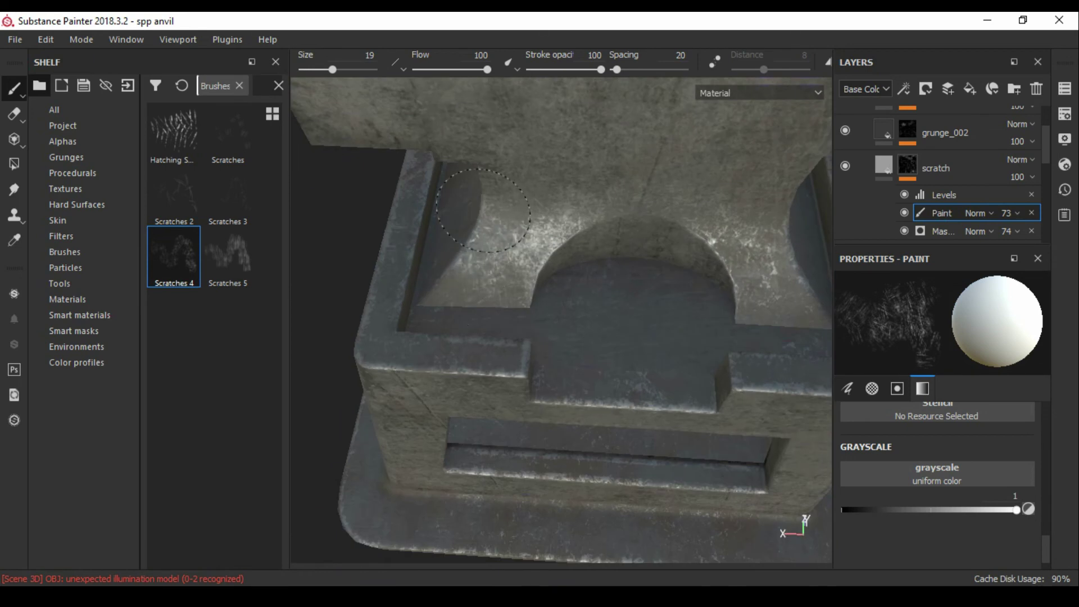
alt+drag(483, 210, 599, 197)
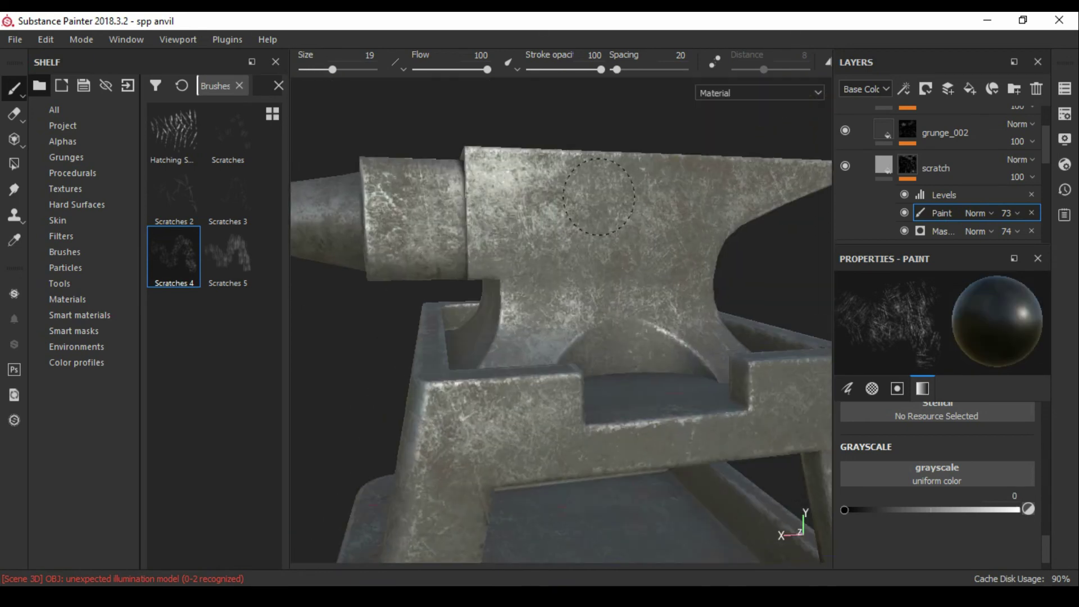
alt+drag(371, 213, 628, 360)
Stamp black and white scratch marks on the upper body and horn block, then select the mask's Levels.
key(x)
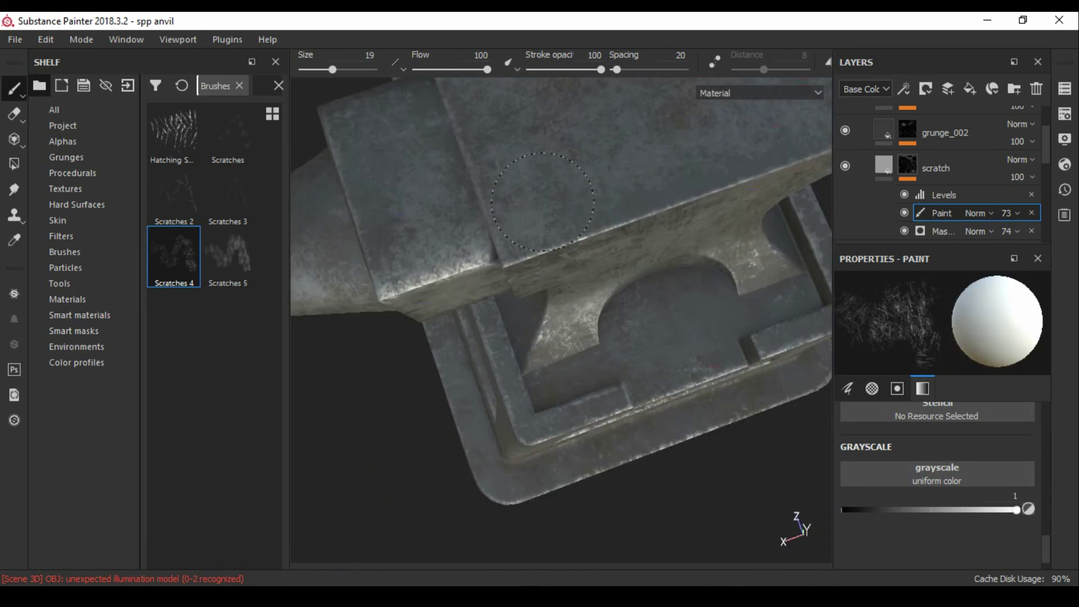
mouse_move(567, 299)
alt+mouse_down()
mouse_move(648, 240)
mouse_move(584, 271)
alt+mouse_up()
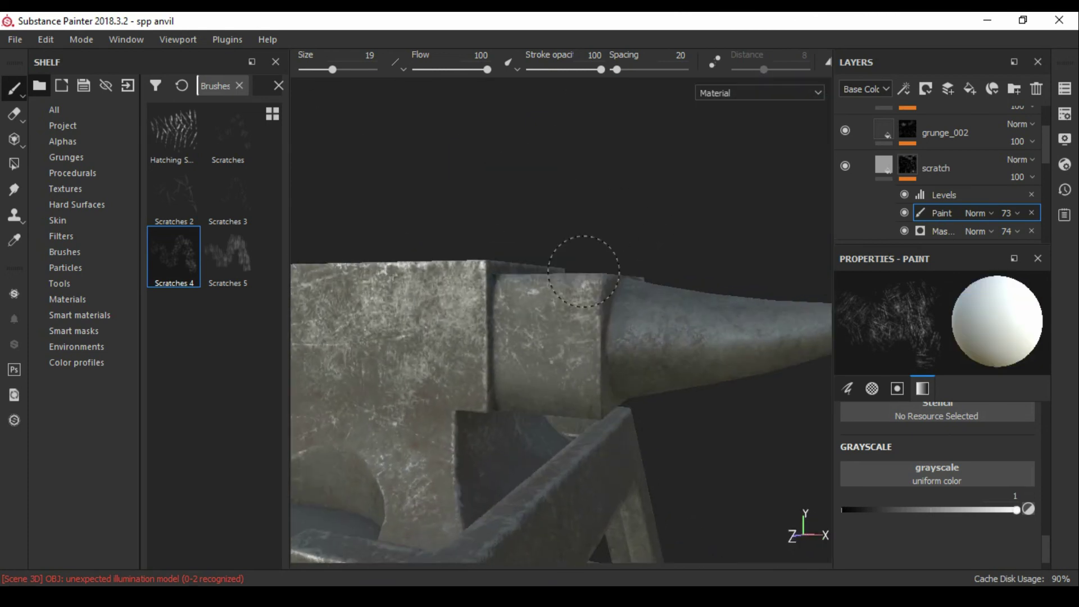
alt+drag(408, 395, 521, 299)
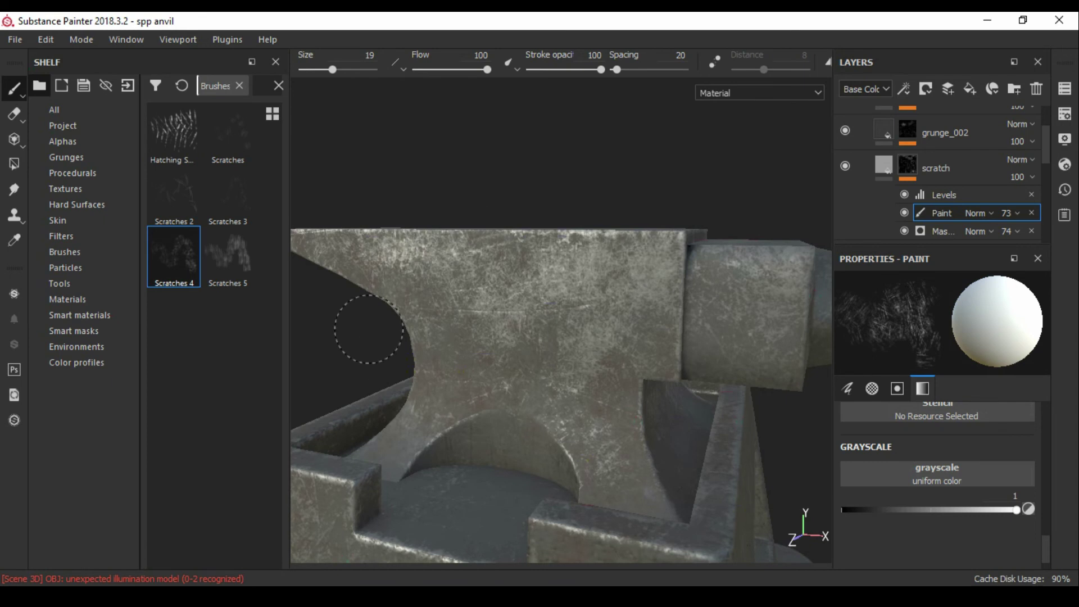
alt+drag(607, 453, 499, 296)
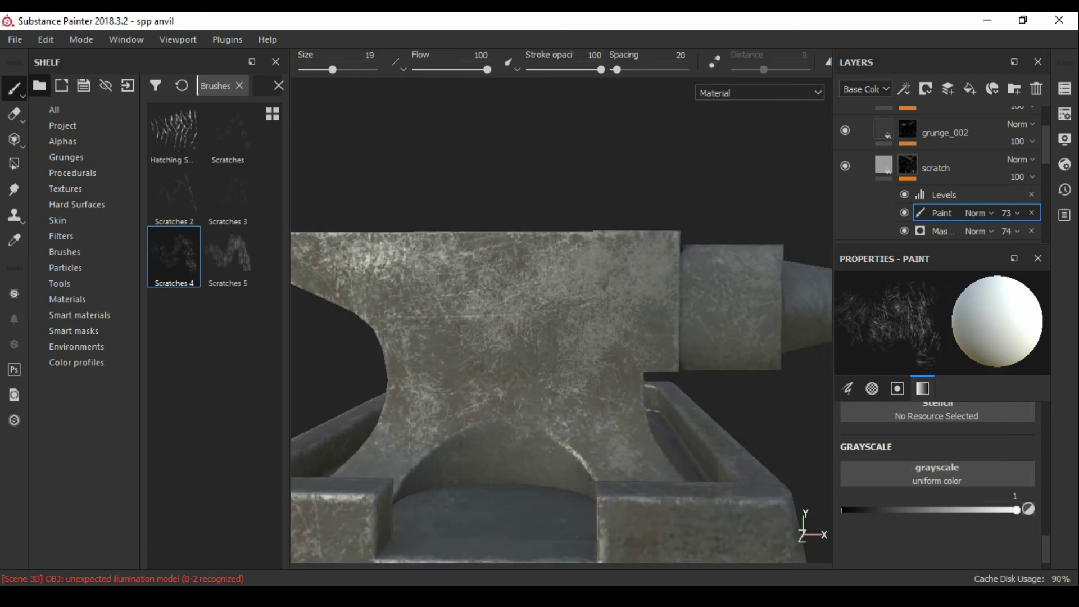
key(x)
click(574, 292)
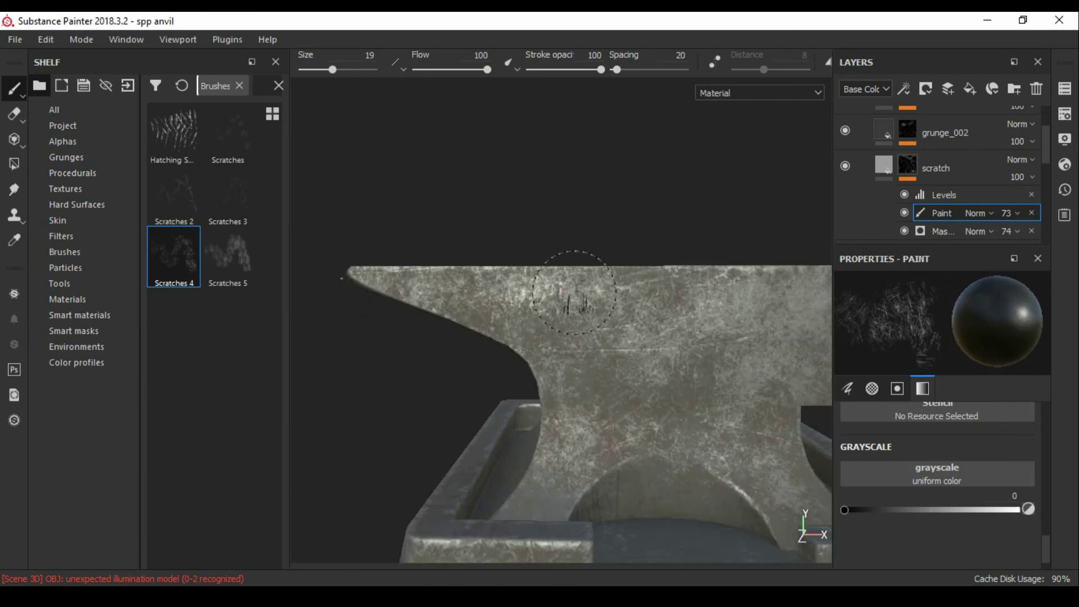
alt+drag(749, 348, 696, 320)
click(944, 195)
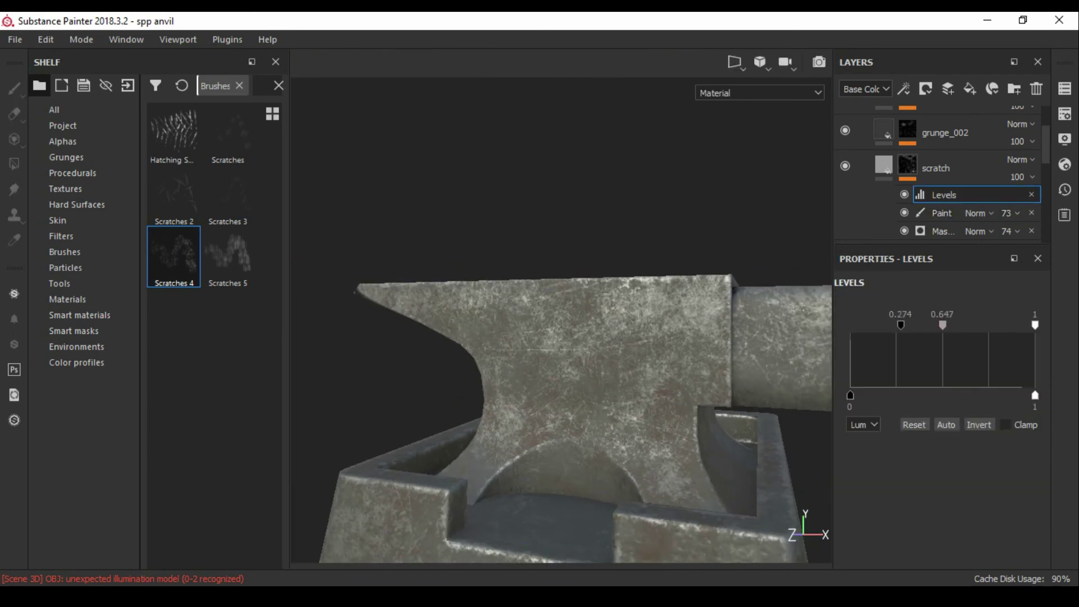
Lower the scratch layer's roughness to 0.3467.
click(883, 164)
drag(907, 496, 903, 496)
alt+drag(562, 337, 731, 349)
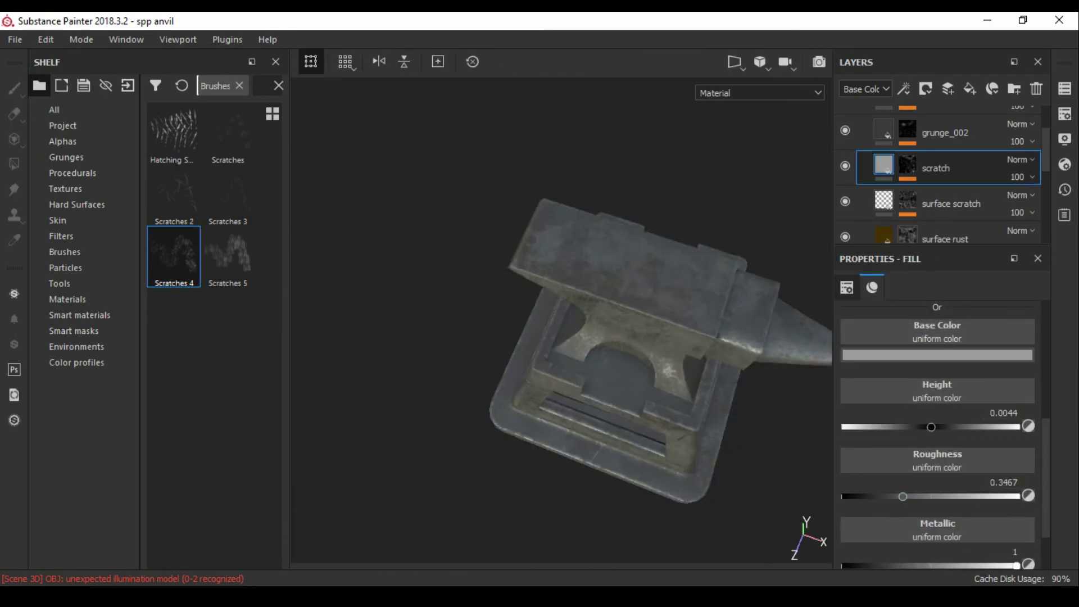
alt+drag(562, 337, 618, 337)
Add a black-masked 'noise' fill layer above scratch with a Grunge Scratches mask fill.
click(969, 88)
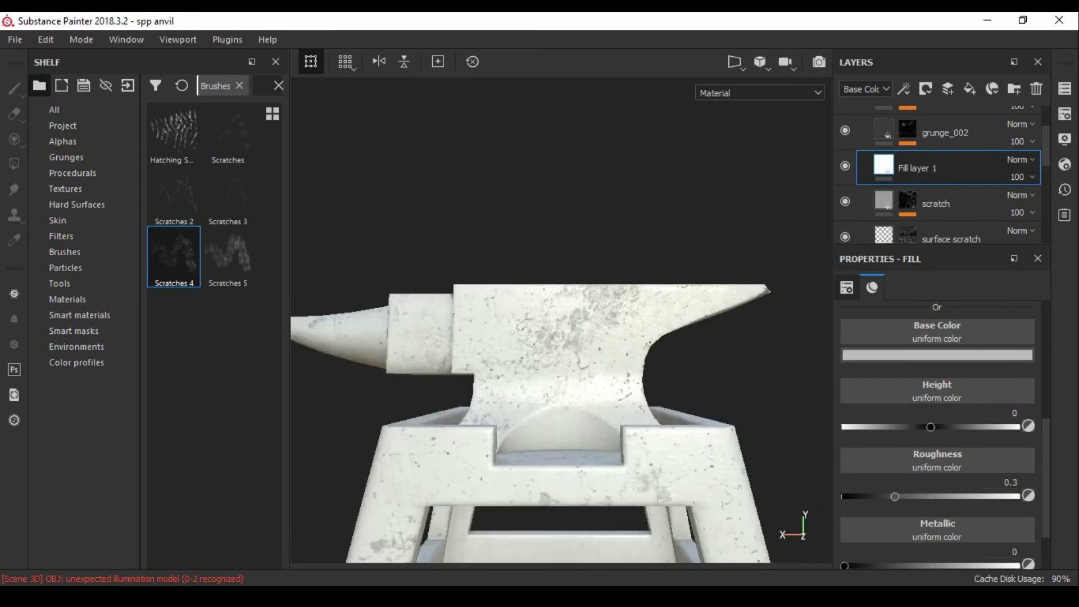
key(1)
key(BackSpace)
text(scrat)
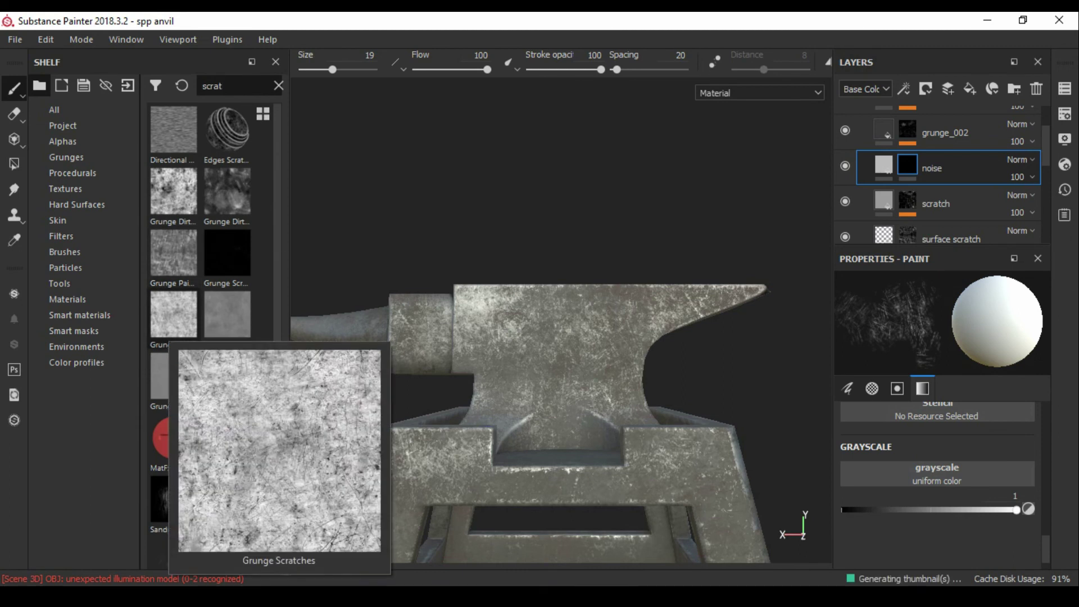
drag(173, 315, 908, 165)
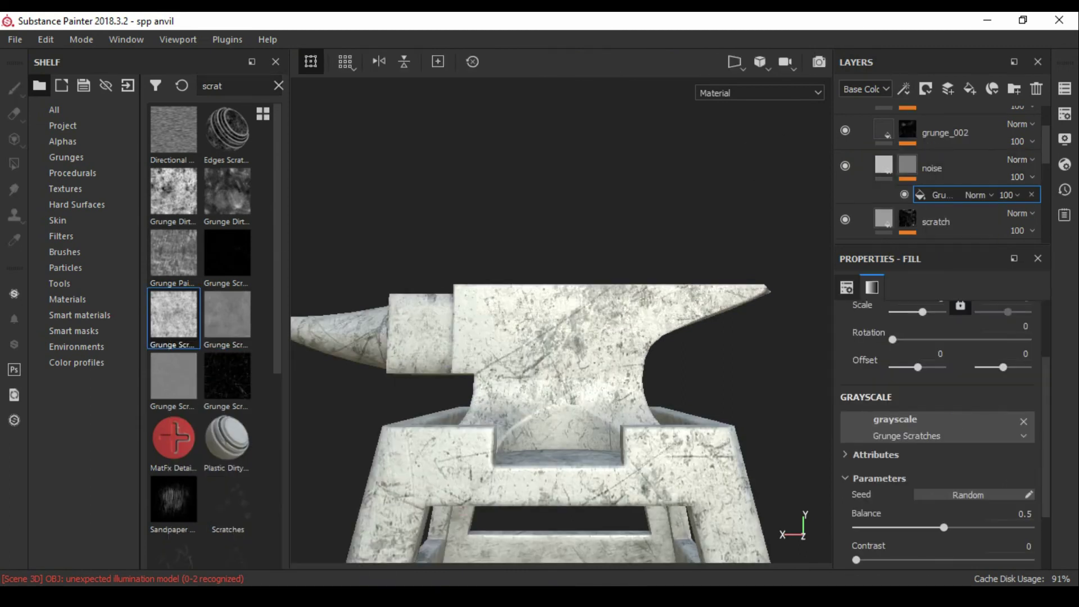
drag(943, 527, 886, 527)
key(ctrl+z)
key(ctrl+z)
key(ctrl+z)
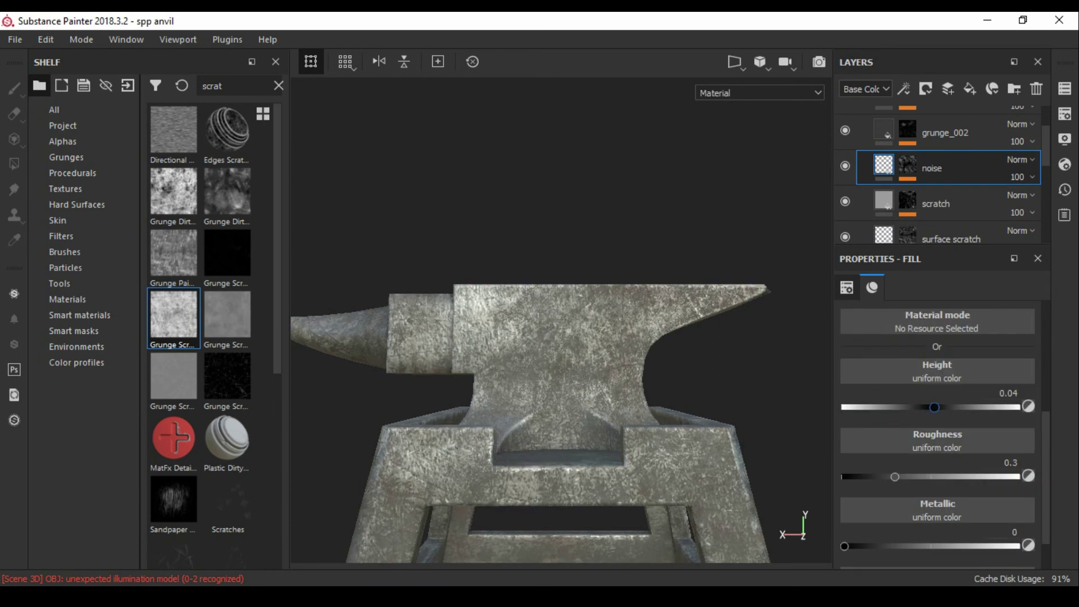
alt+drag(562, 337, 506, 315)
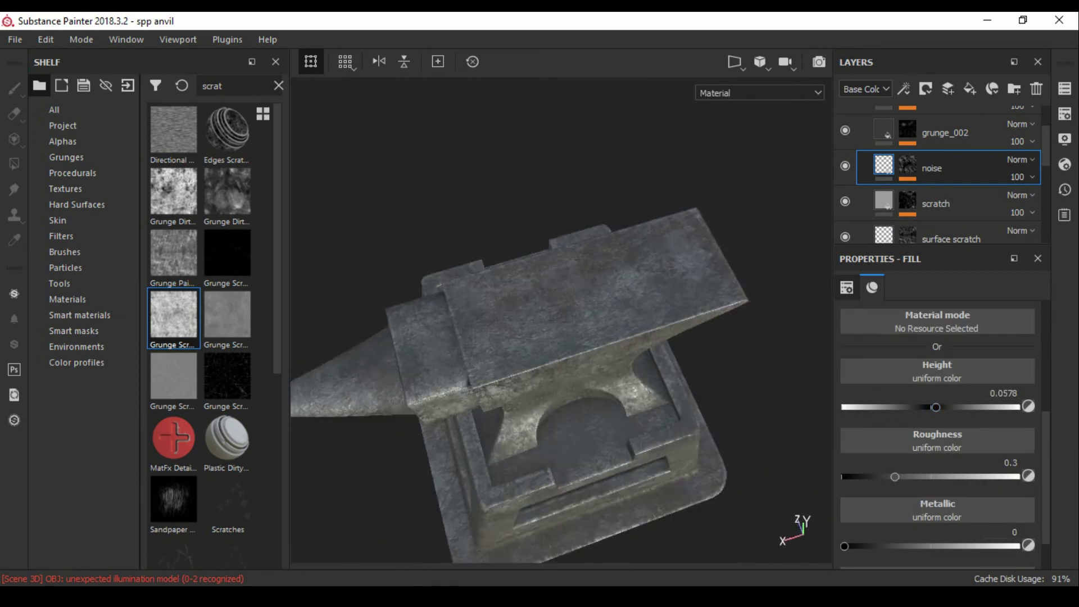
scroll(938, 393, up, 1)
Add a Levels effect to the noise mask with black point 0.214.
alt+drag(562, 338, 562, 416)
alt+drag(562, 337, 618, 337)
click(908, 168)
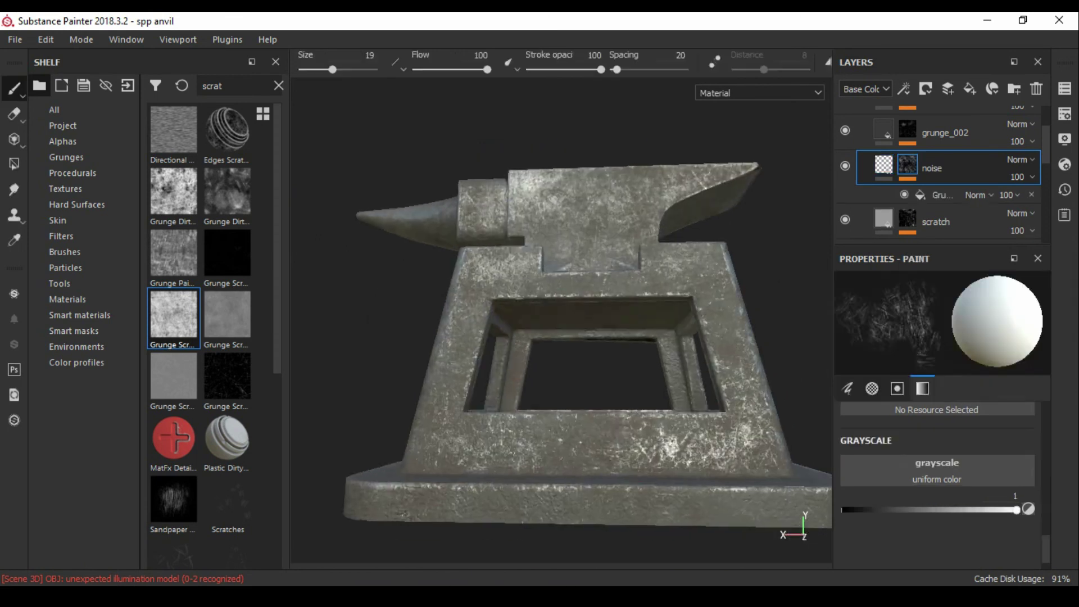
click(904, 88)
click(939, 185)
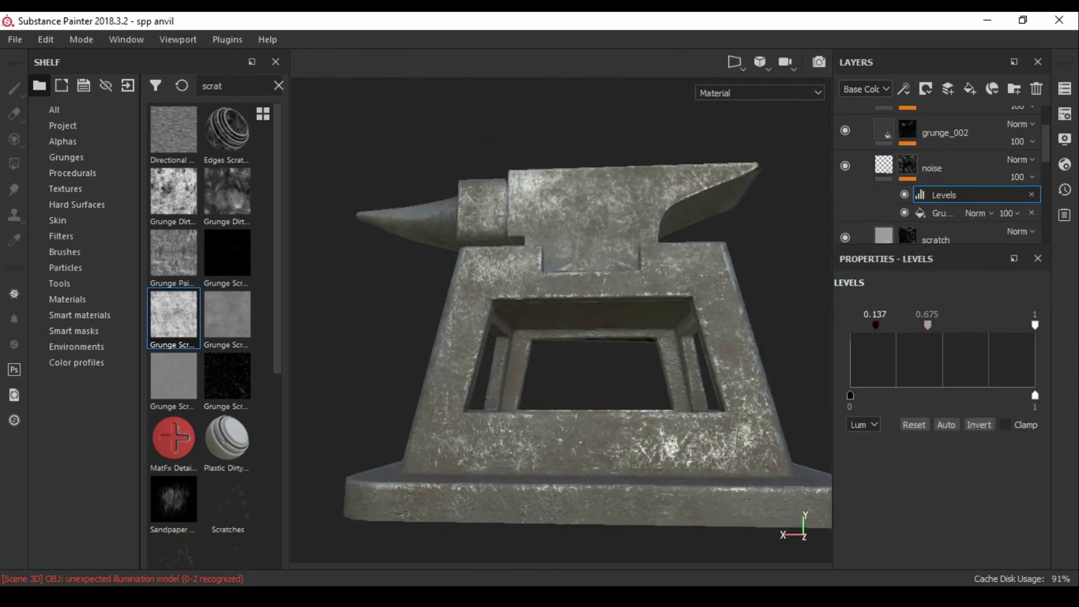
drag(876, 325, 890, 324)
alt+drag(562, 337, 596, 326)
alt+right_drag(596, 326, 652, 326)
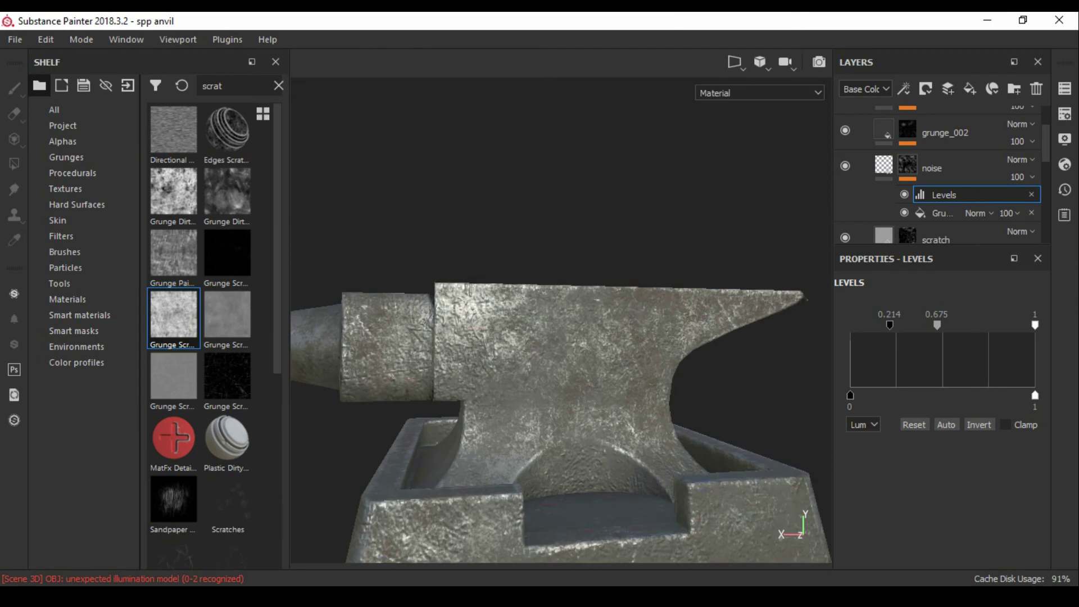
Set the noise layer's height to 0.02.
click(908, 168)
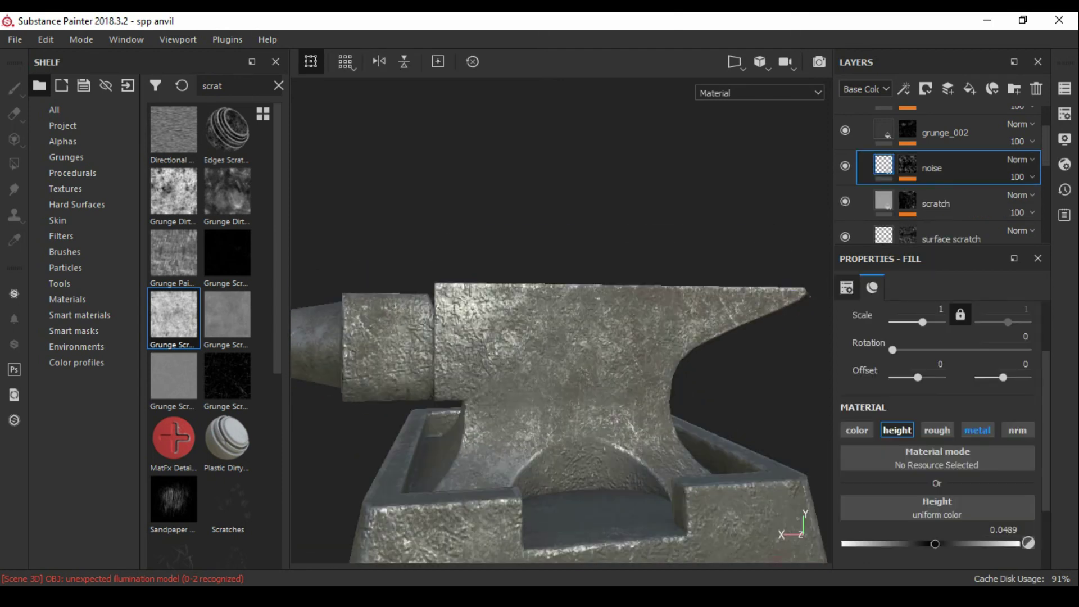
key(BackSpace)
key(BackSpace)
text(1)
key(Return)
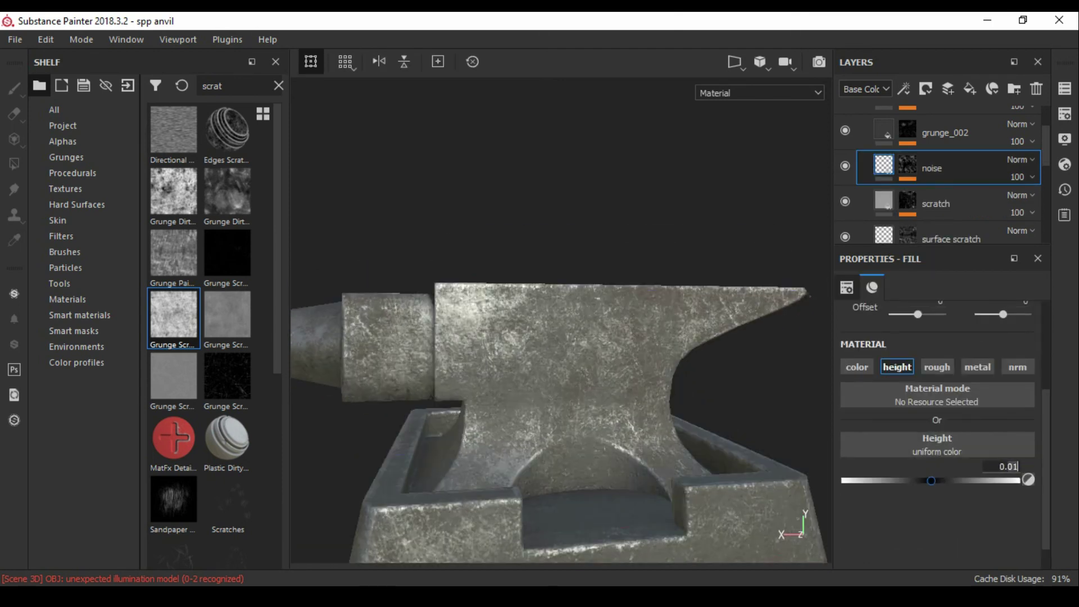
key(Return)
alt+drag(562, 337, 618, 404)
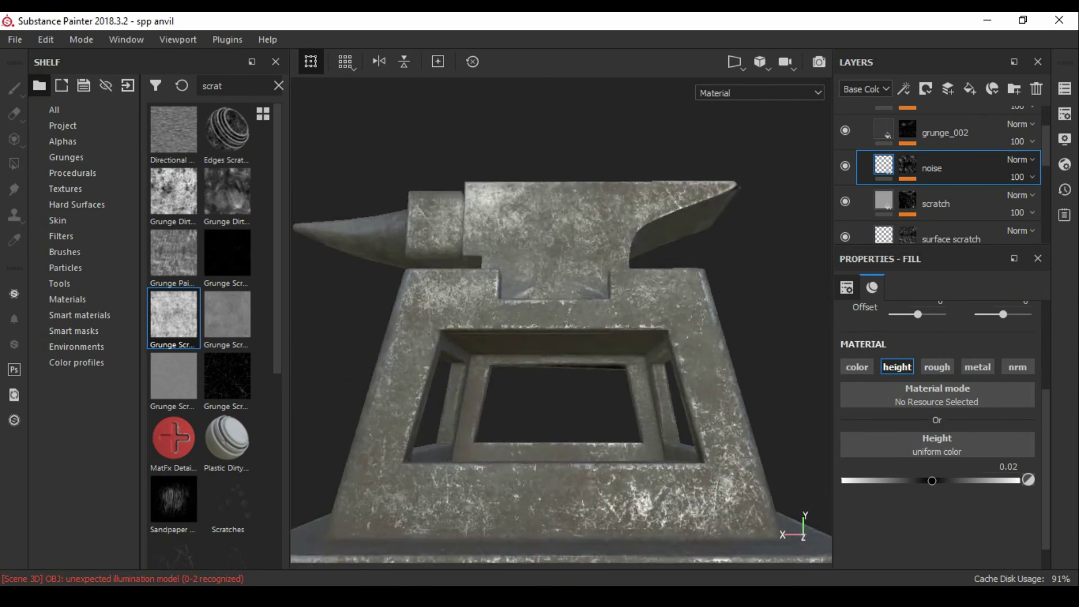
alt+drag(562, 320, 675, 315)
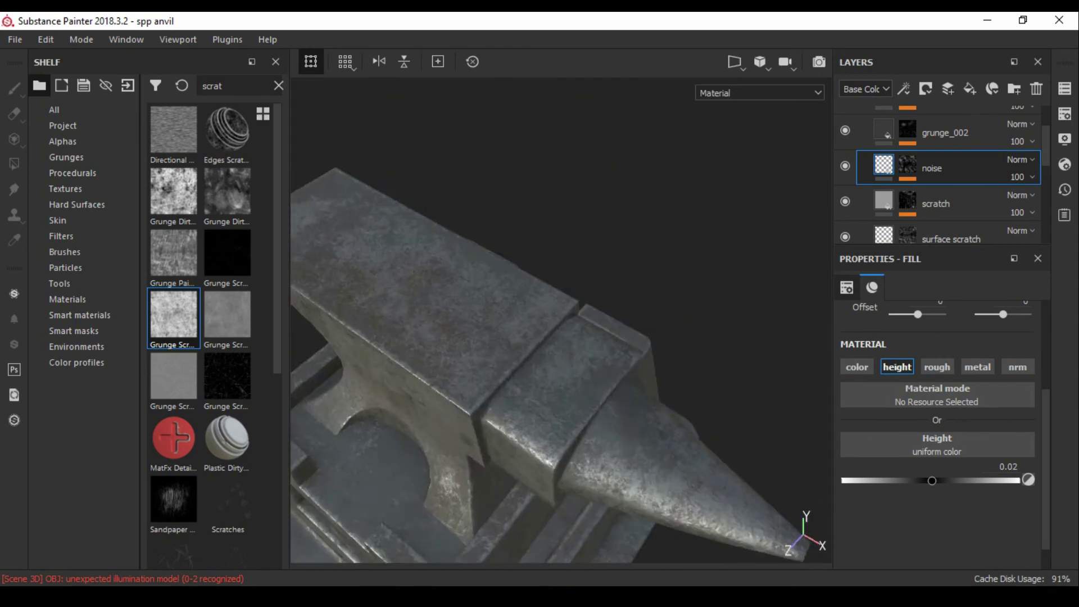
mouse_move(562, 337)
alt+mouse_down()
mouse_move(596, 315)
mouse_move(652, 315)
alt+mouse_up()
Preview the whole anvil fullscreen with all panels hidden.
key(Tab)
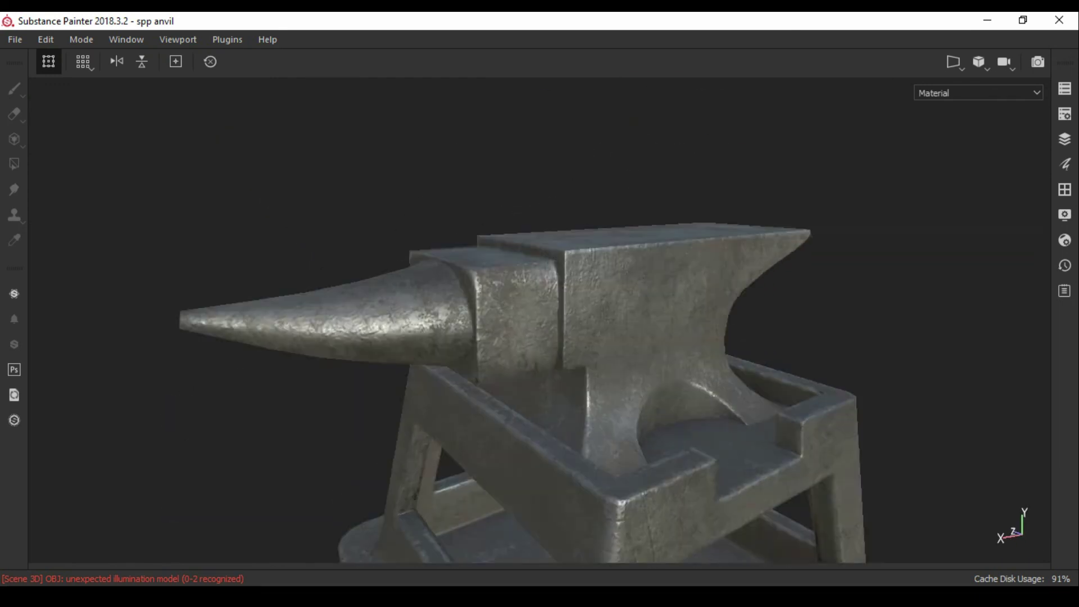
scroll(539, 320, down, 3)
alt+drag(539, 320, 550, 360)
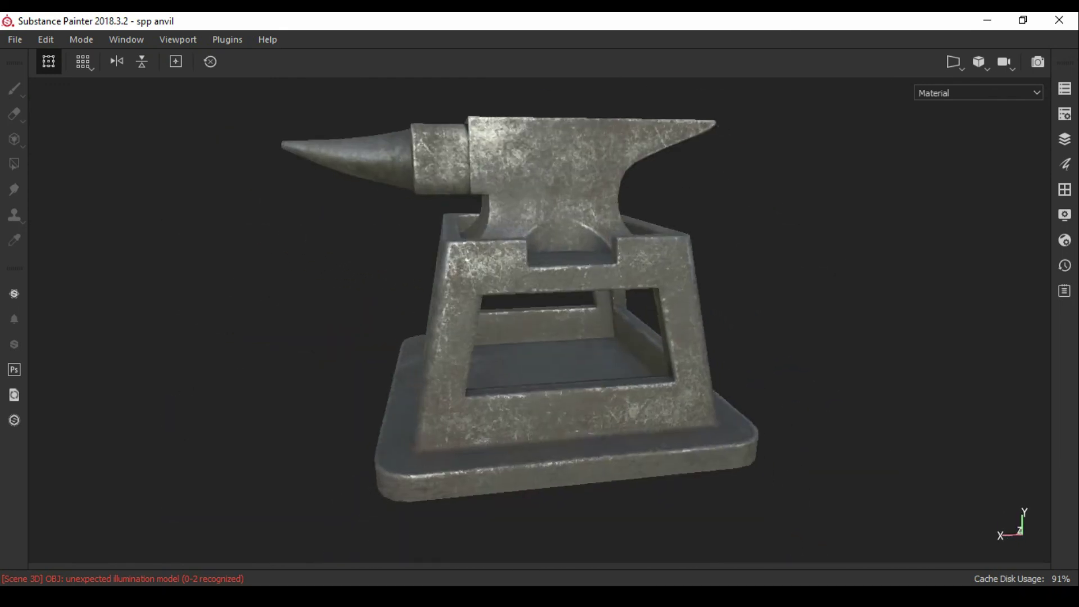
key(Tab)
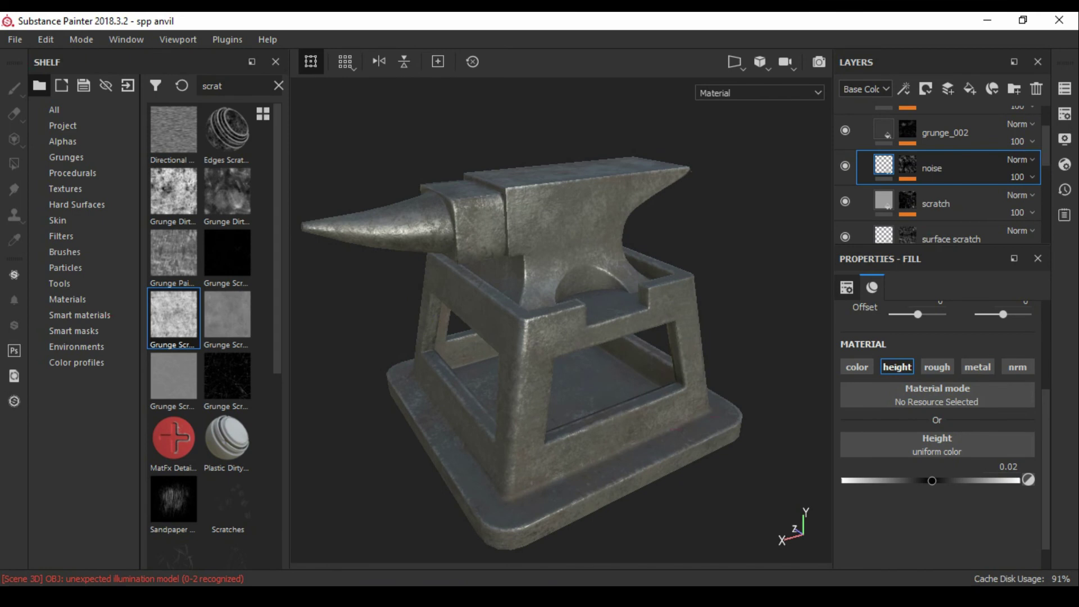
Add a new layer above rough pattern and start naming it dirt.
alt+drag(539, 321, 517, 323)
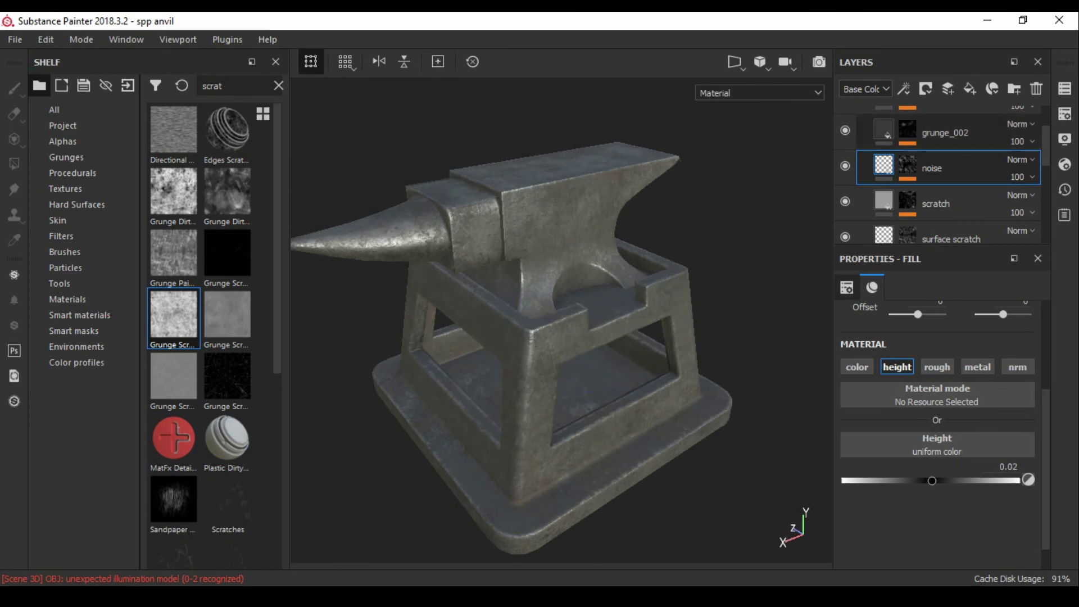
scroll(938, 174, up, 2)
click(948, 89)
double_click(933, 160)
text(durt)
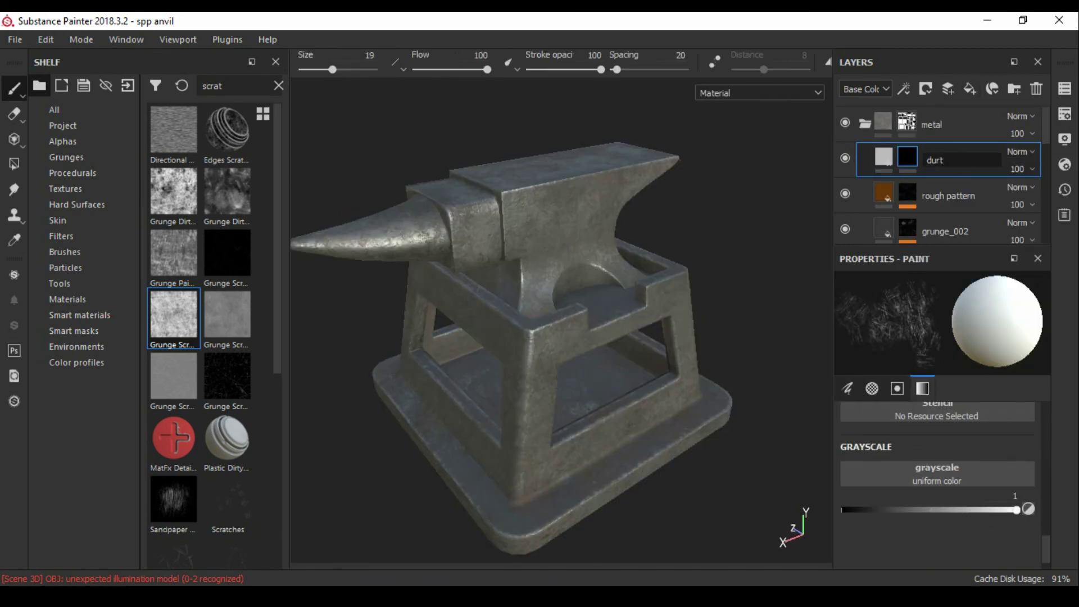
text(dirt)
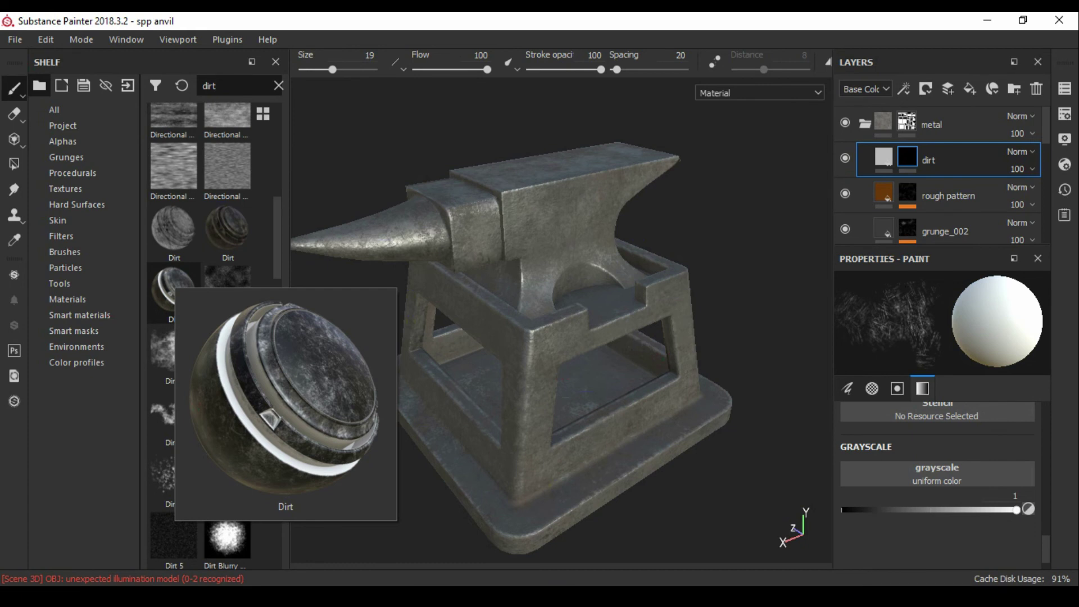
Orbit and zoom around the anvil through top-down, three-quarter and side views.
alt+drag(562, 309, 590, 422)
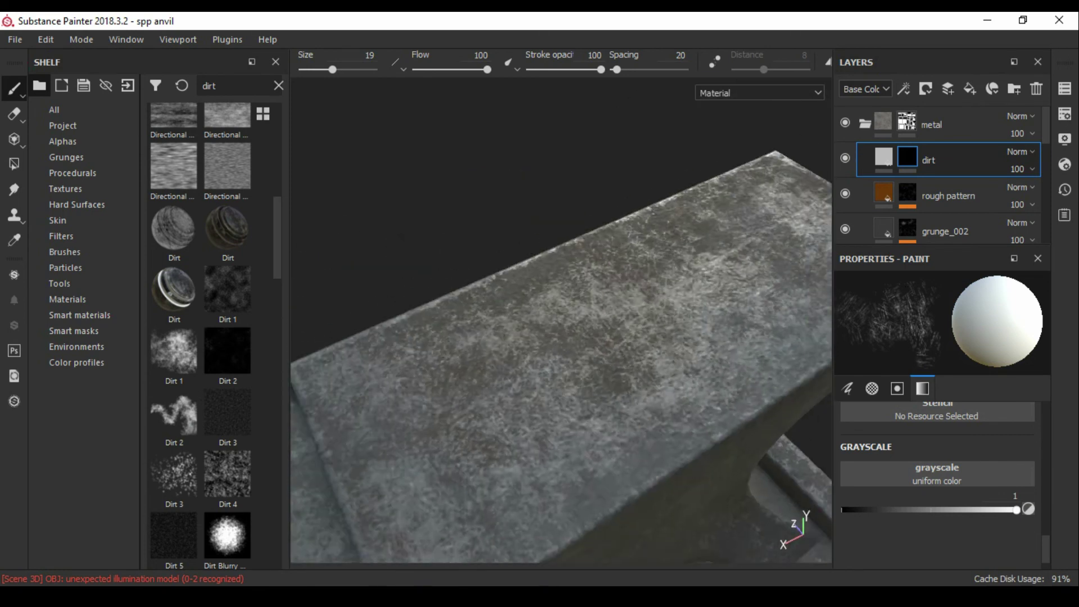
mouse_move(591, 421)
alt+mouse_down()
mouse_move(674, 256)
mouse_move(647, 236)
alt+mouse_up()
scroll(950, 186, down, 3)
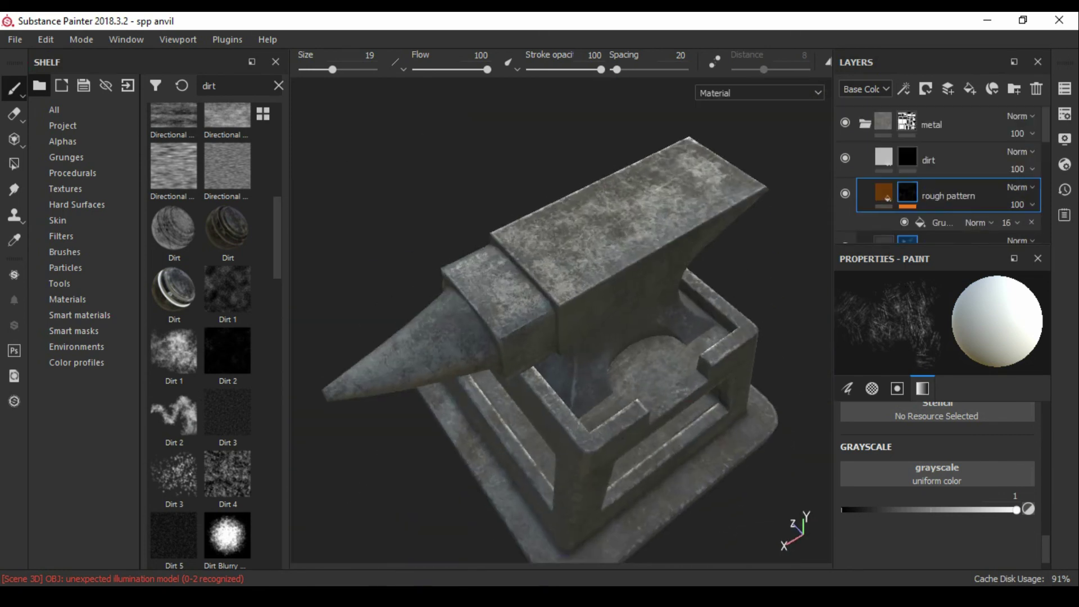
scroll(950, 186, down, 2)
scroll(945, 175, down, 5)
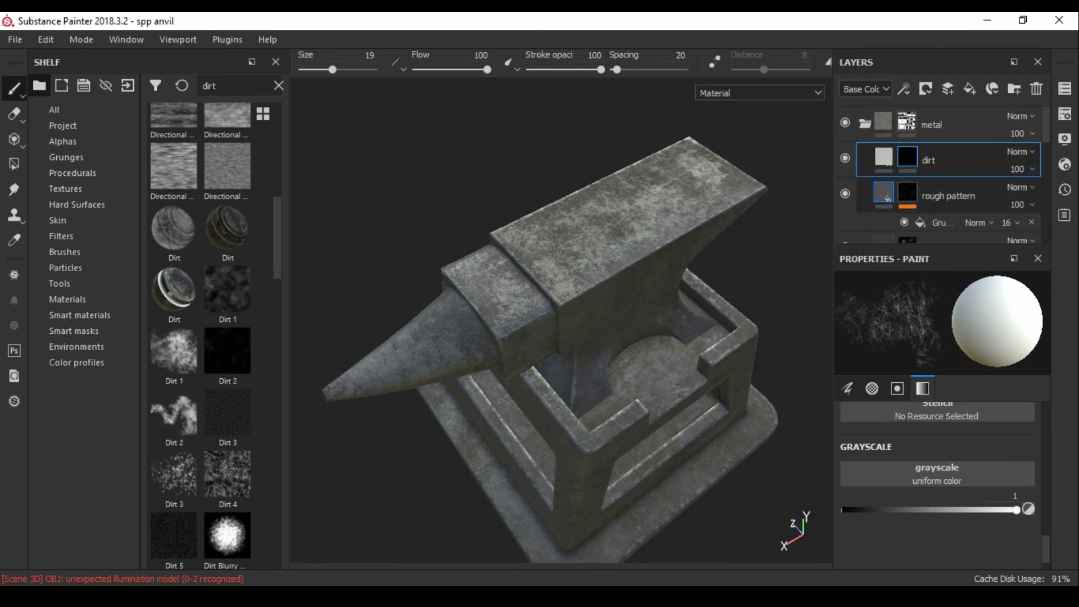
mouse_move(562, 337)
alt+mouse_down()
mouse_move(618, 309)
mouse_move(562, 315)
alt+mouse_up()
Select the rough pattern layer and review its fill settings.
click(950, 133)
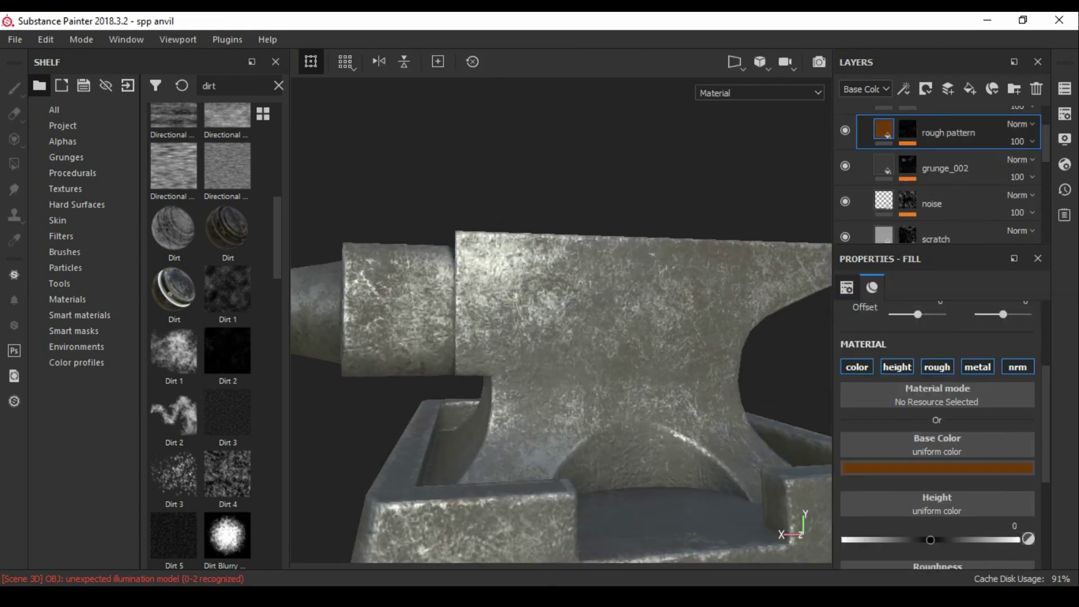
click(950, 207)
drag(950, 206, 949, 129)
scroll(939, 393, down, 2)
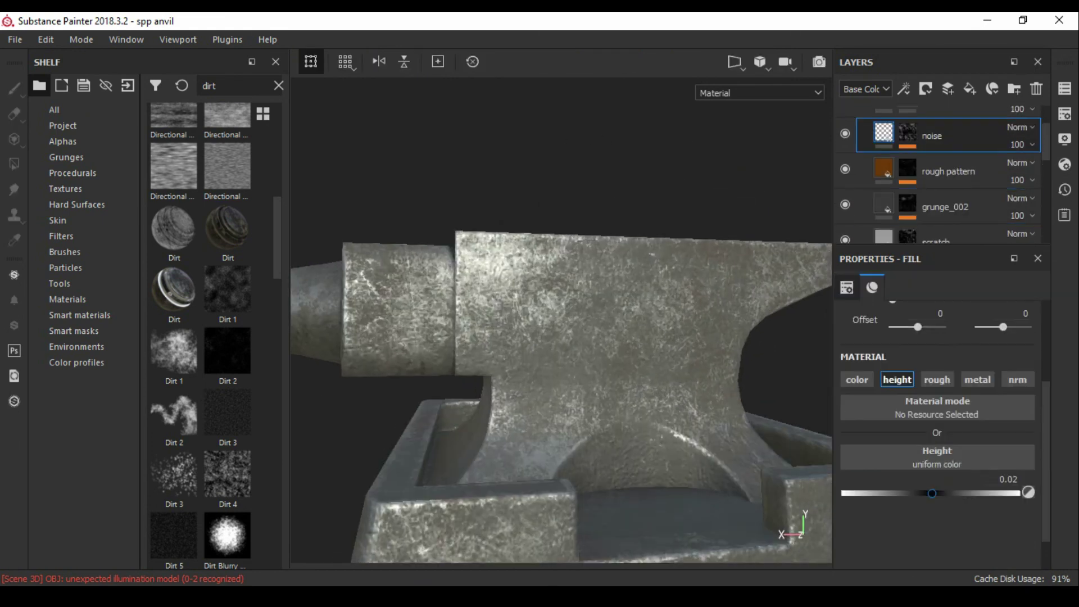
alt+drag(562, 337, 584, 326)
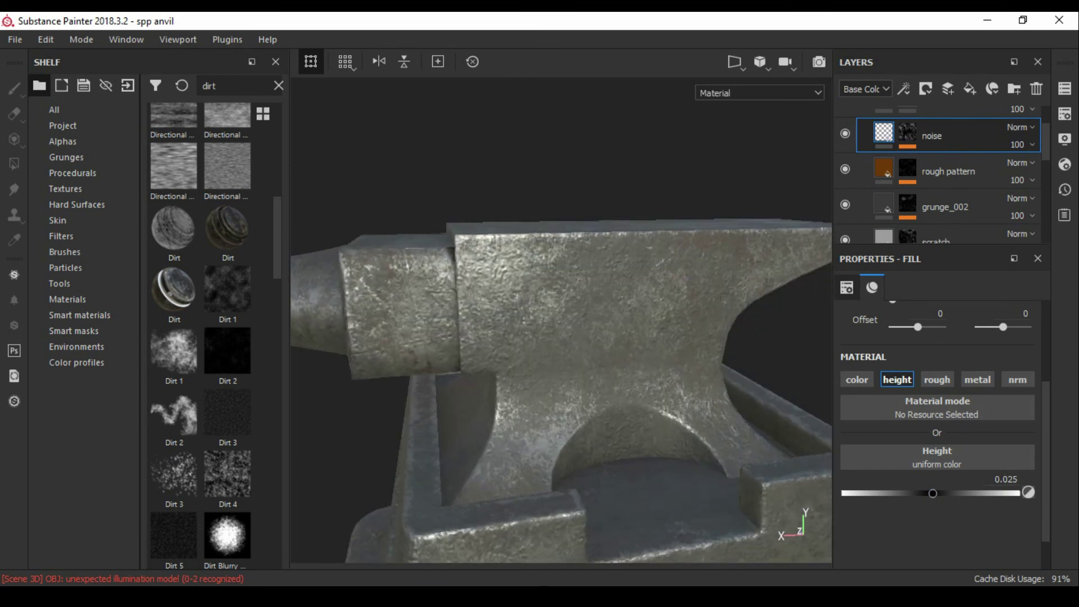
Add Levels and a black Paint effect to the noise layer's mask.
click(903, 88)
click(903, 88)
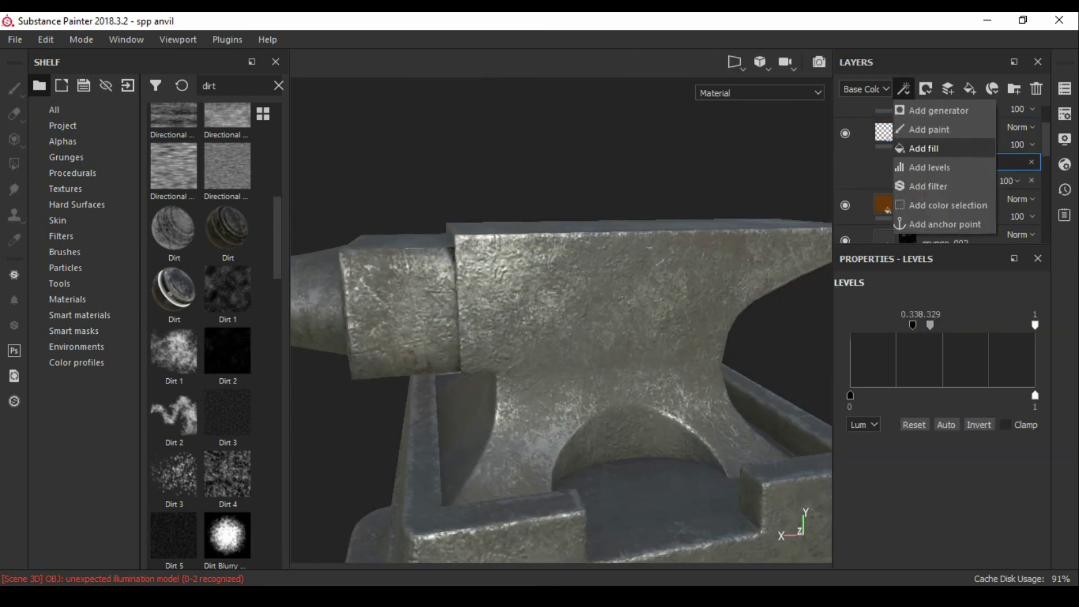
click(936, 127)
key(x)
Paint black into the noise mask across the anvil's top and base.
alt+drag(543, 209, 481, 344)
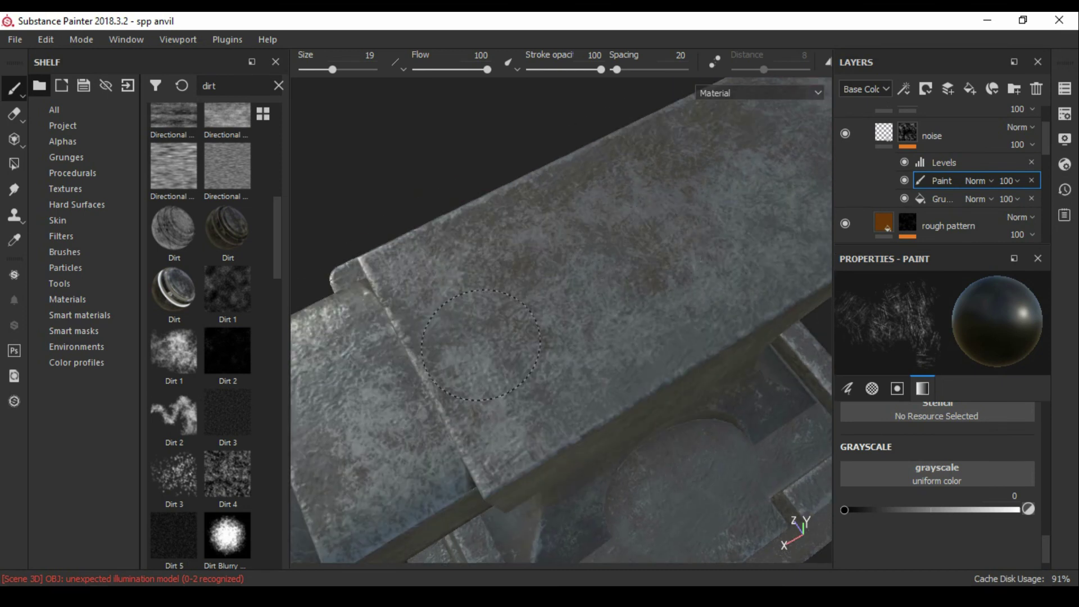
mouse_move(652, 327)
alt+mouse_down()
mouse_move(585, 356)
mouse_move(624, 337)
alt+mouse_up()
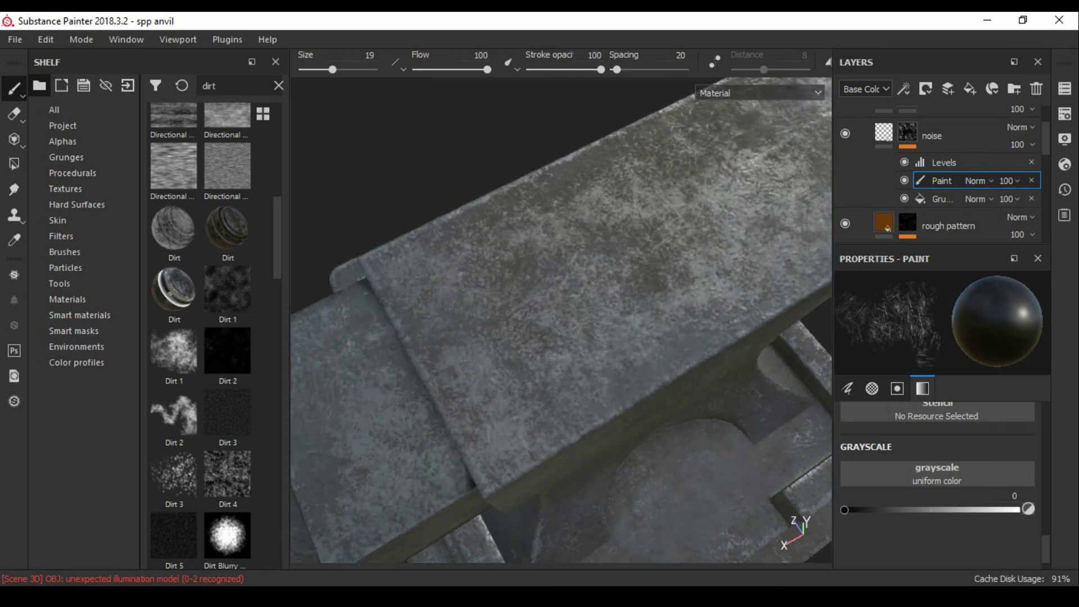
alt+drag(764, 185, 702, 236)
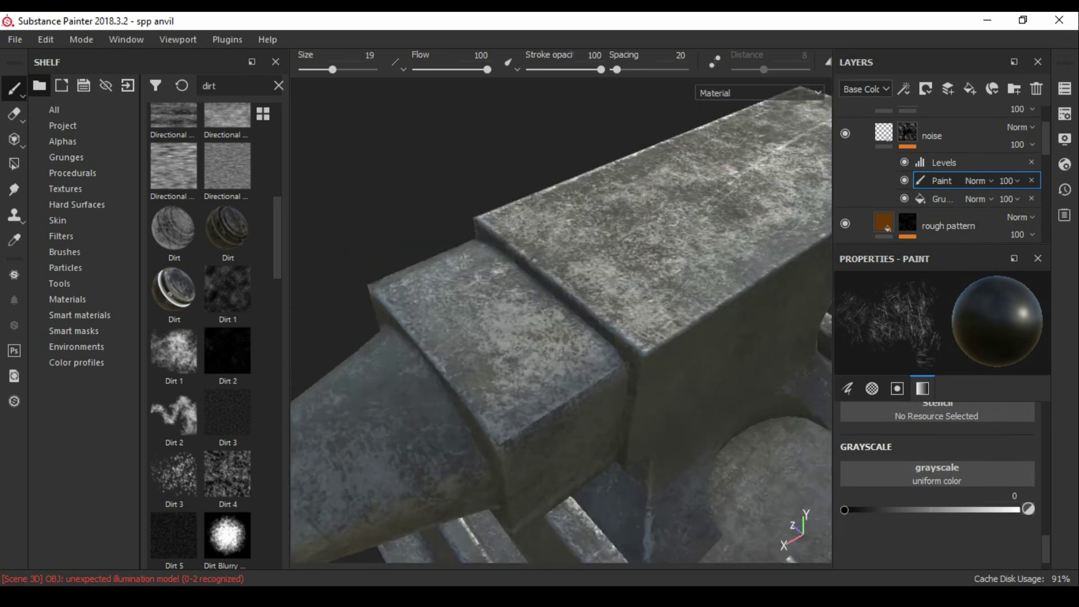
scroll(562, 337, down, 5)
alt+drag(562, 315, 495, 242)
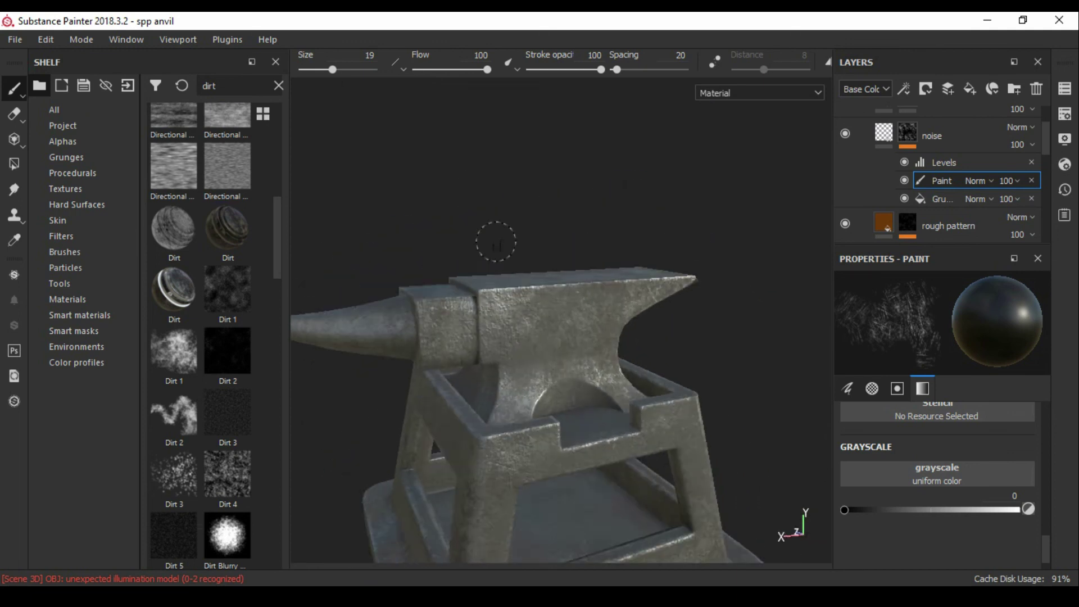
scroll(503, 296, up, 3)
alt+drag(503, 296, 593, 333)
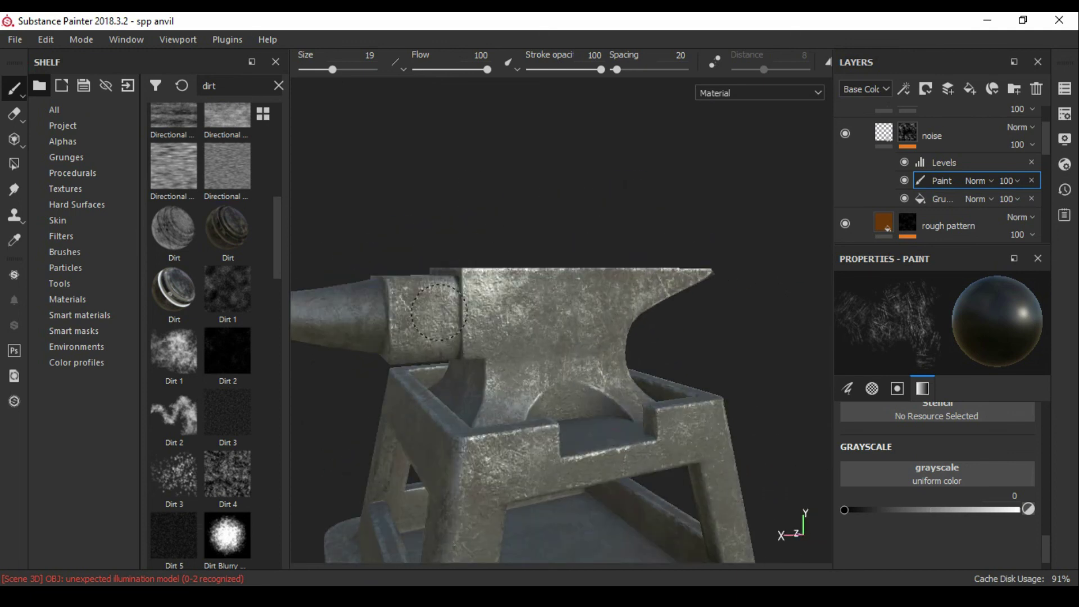
mouse_move(441, 309)
alt+mouse_down()
mouse_move(472, 281)
mouse_move(461, 213)
alt+mouse_up()
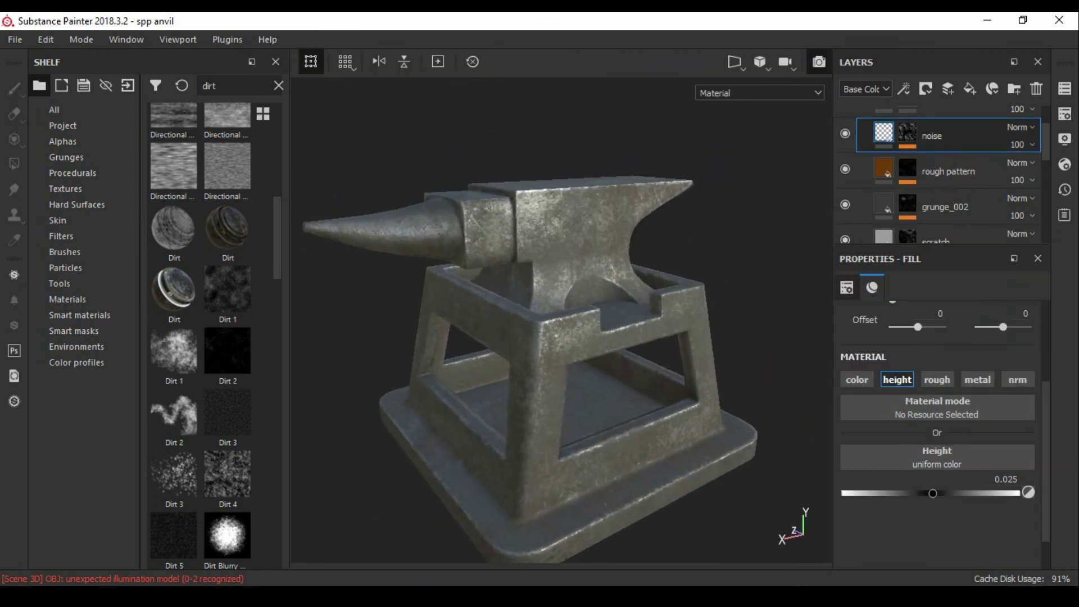
Preview the textured anvil in the Iray render, then return to editing.
key(F10)
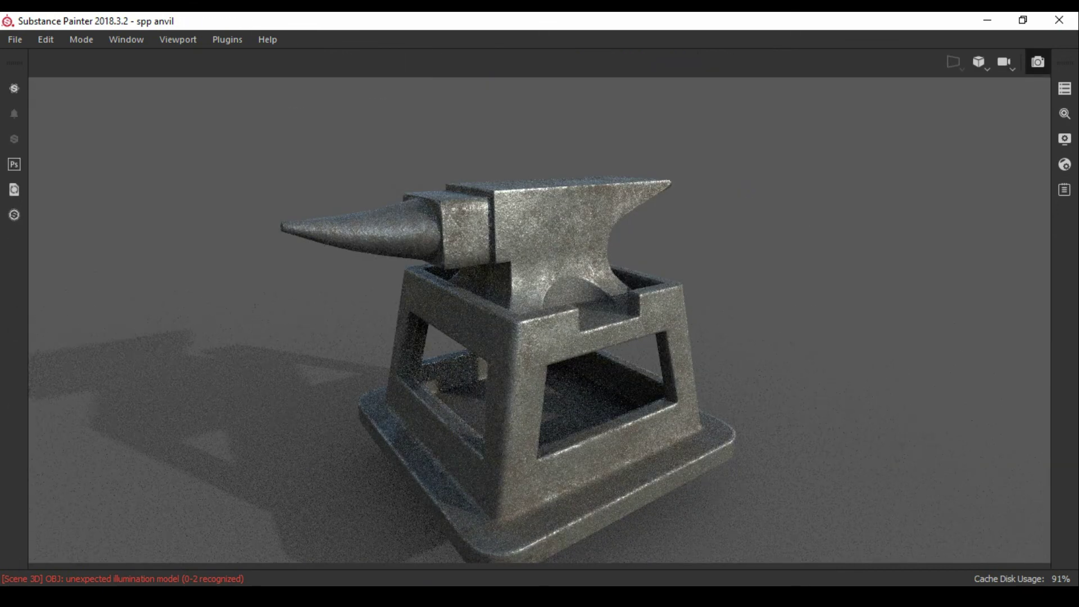
key(F10)
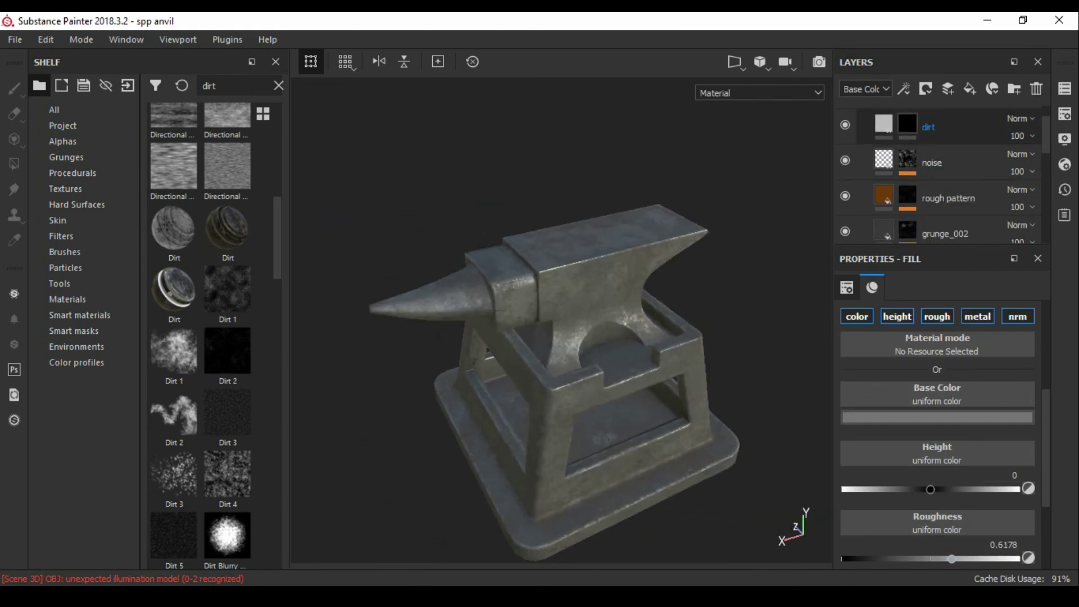
Pick the Ground Dirt grunge and add a fill effect to the dirt mask.
scroll(228, 500, down, 5)
scroll(227, 500, down, 3)
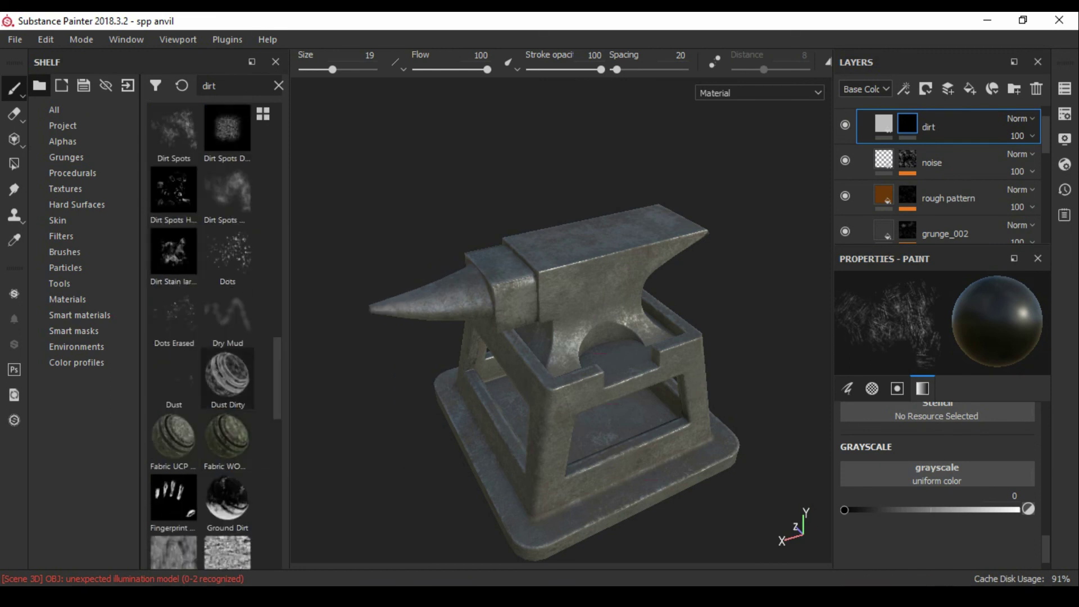
click(228, 498)
click(904, 89)
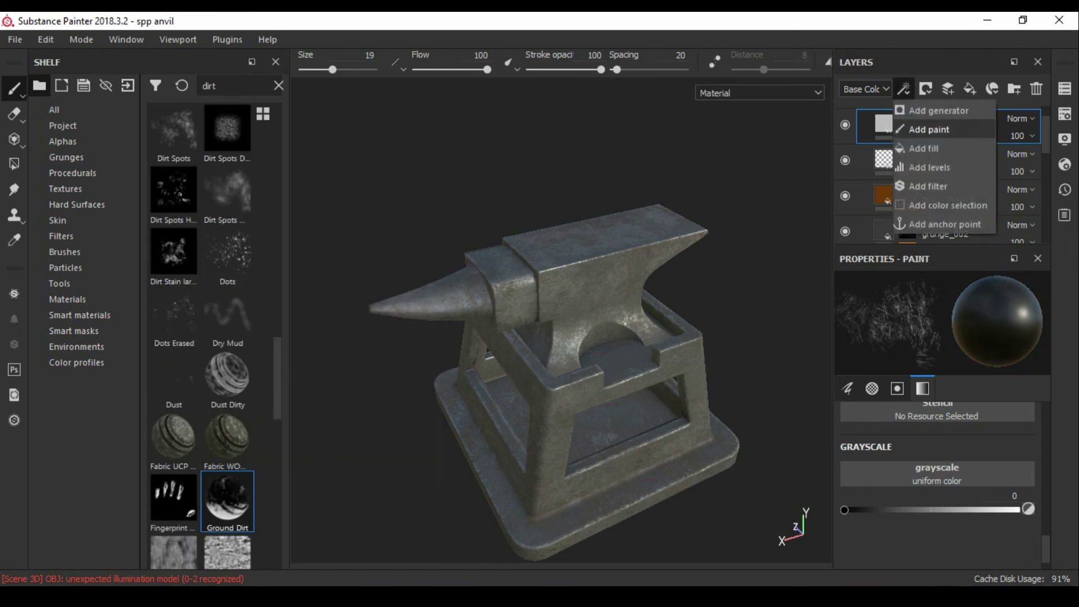
click(933, 146)
click(1031, 153)
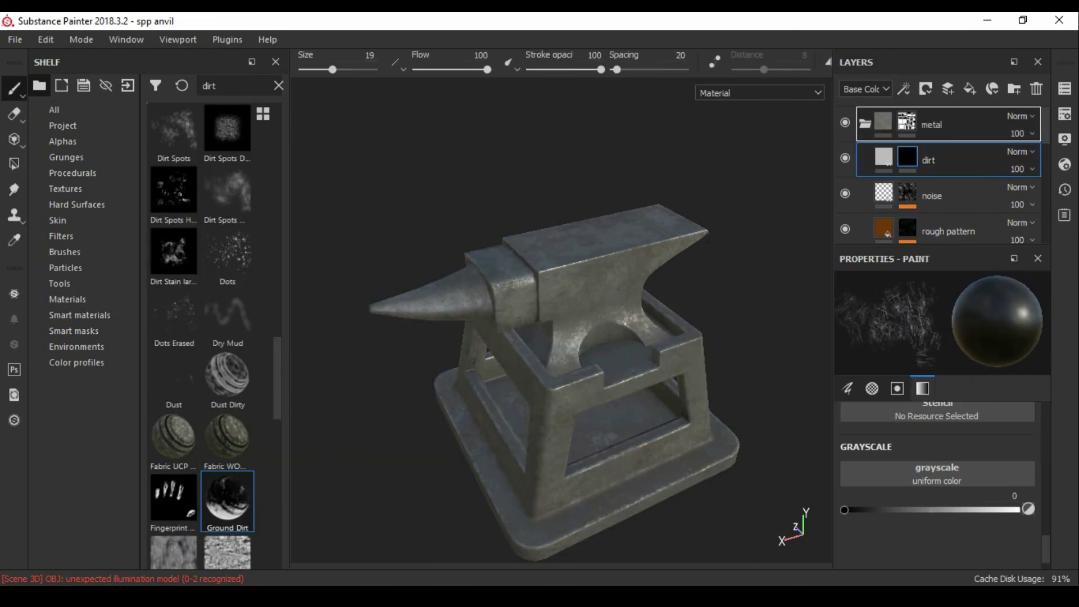
key(ctrl+z)
Darken the dirt layer's base colour.
click(884, 157)
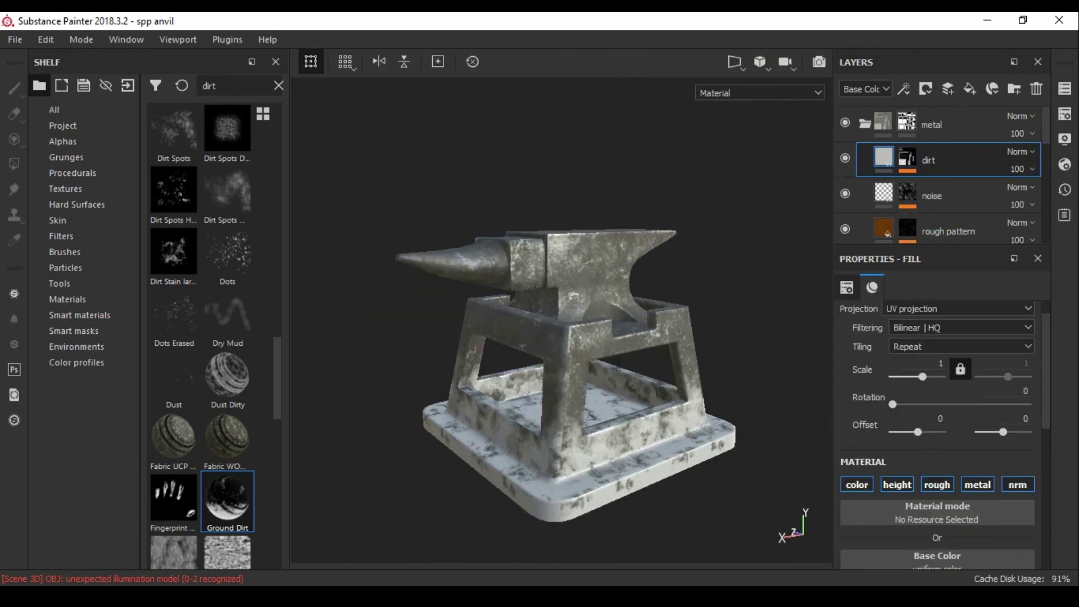
click(936, 373)
click(865, 487)
key(ctrl+z)
key(ctrl+z)
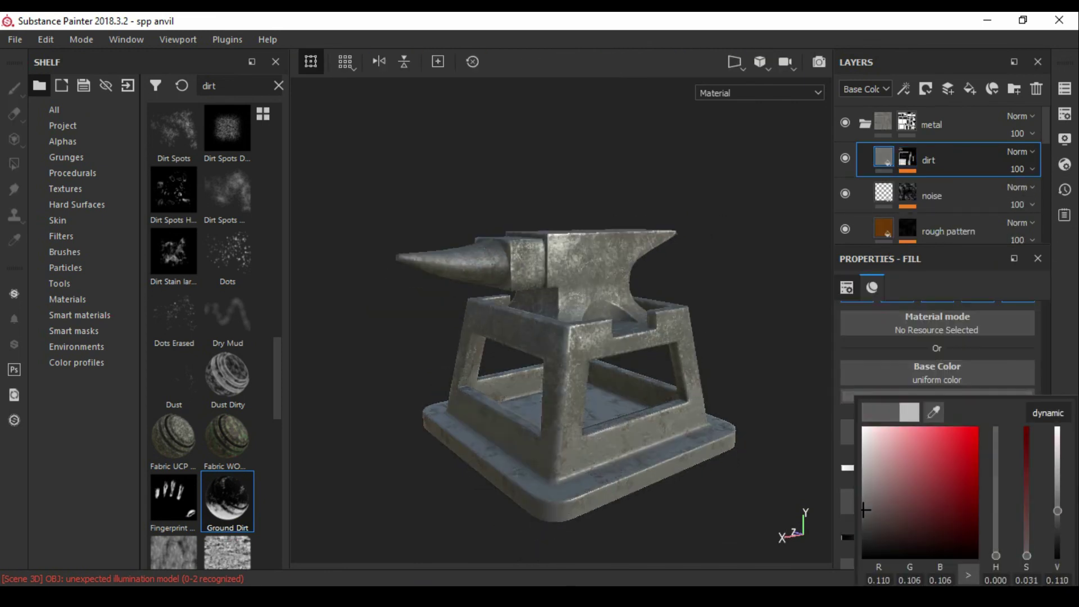
key(ctrl+z)
key(ctrl+z)
Set the dirt height to 0, save the project, then delete the layer.
click(944, 205)
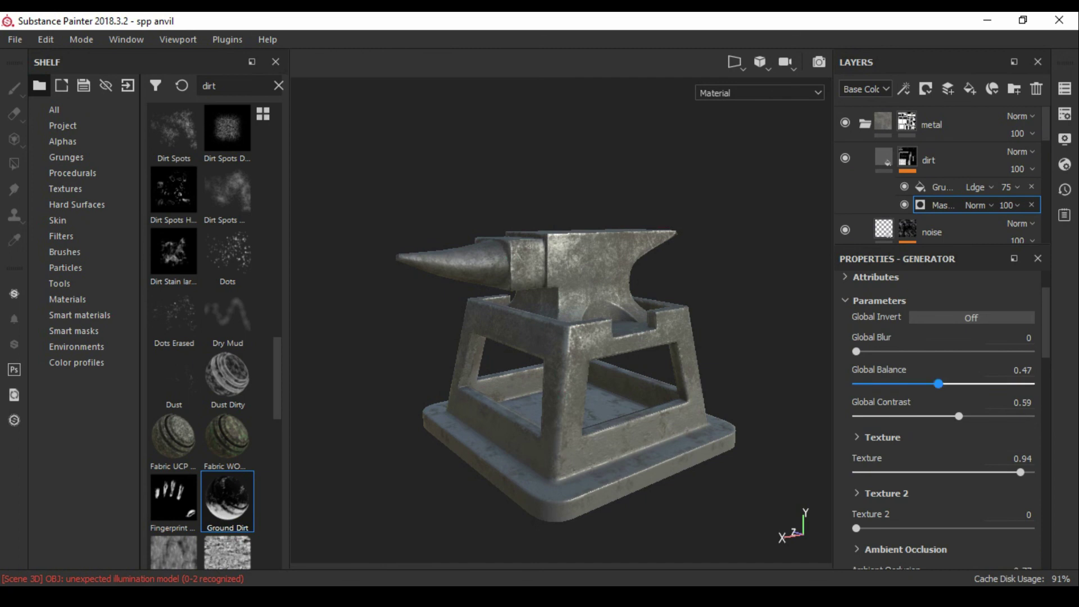
click(944, 160)
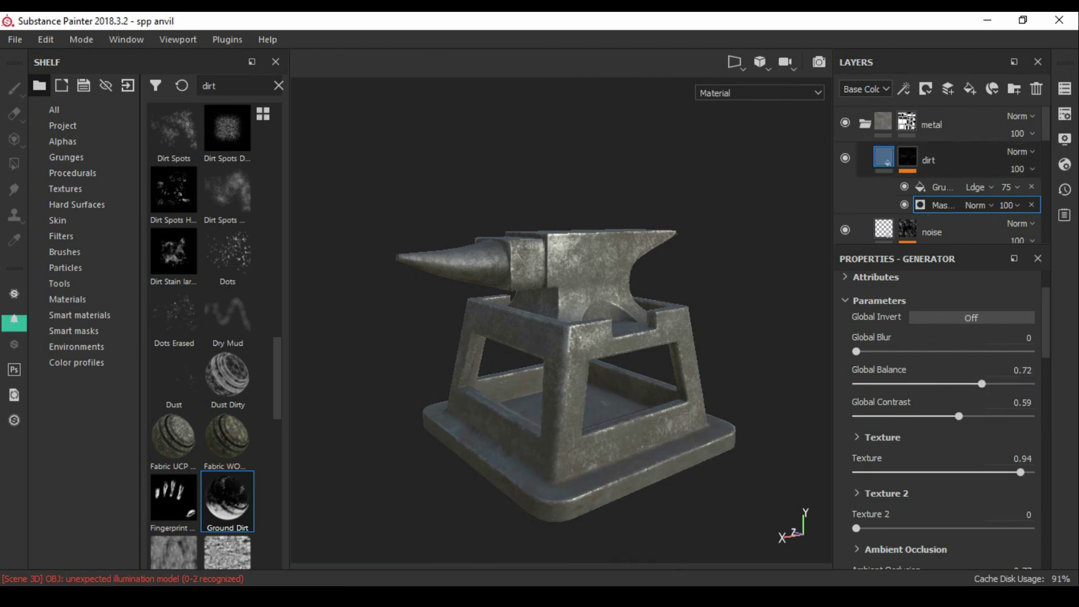
drag(915, 368, 930, 368)
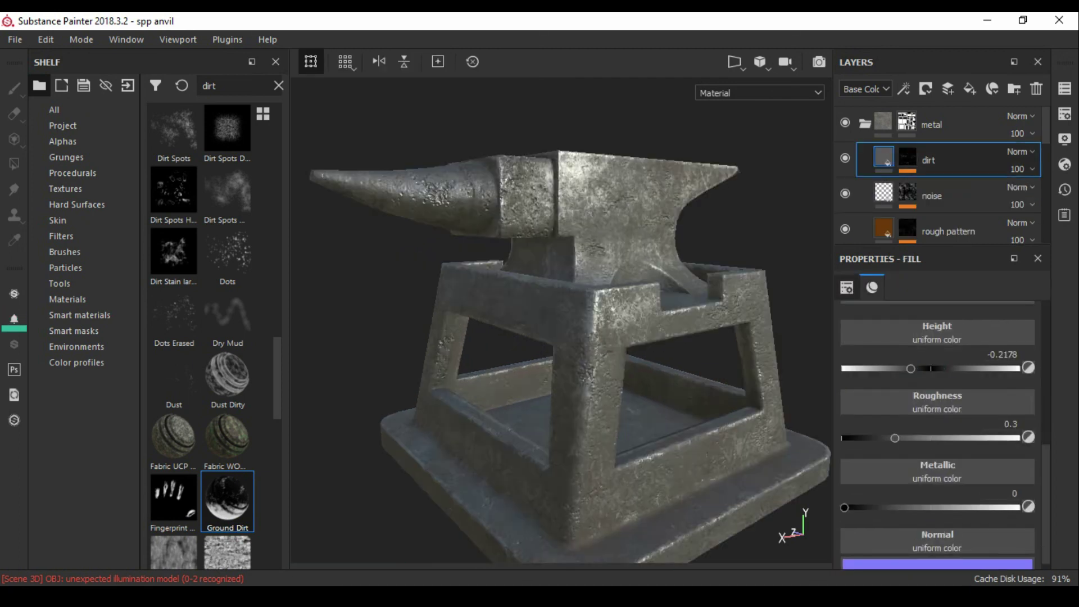
scroll(562, 354, up, 5)
key(ctrl+s)
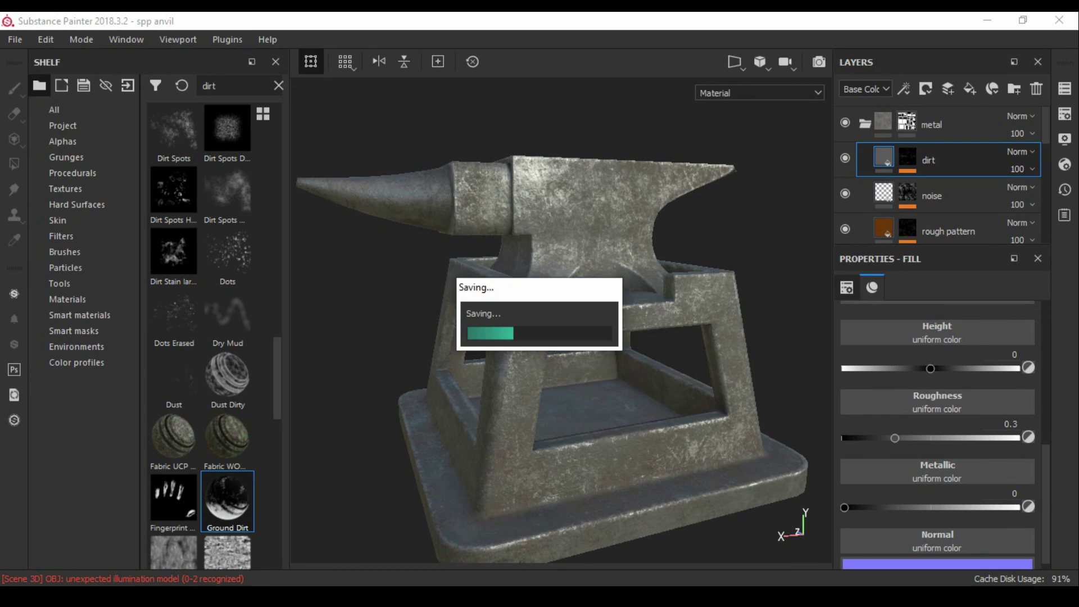
key(Delete)
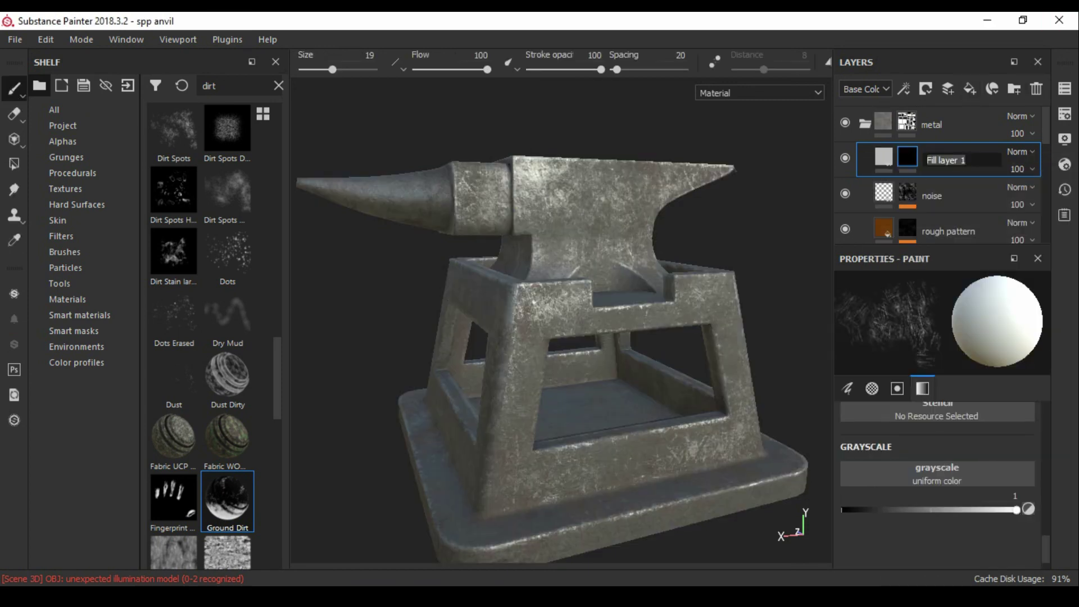
Give the dust layer a tan base colour and search the shelf for dust.
click(904, 89)
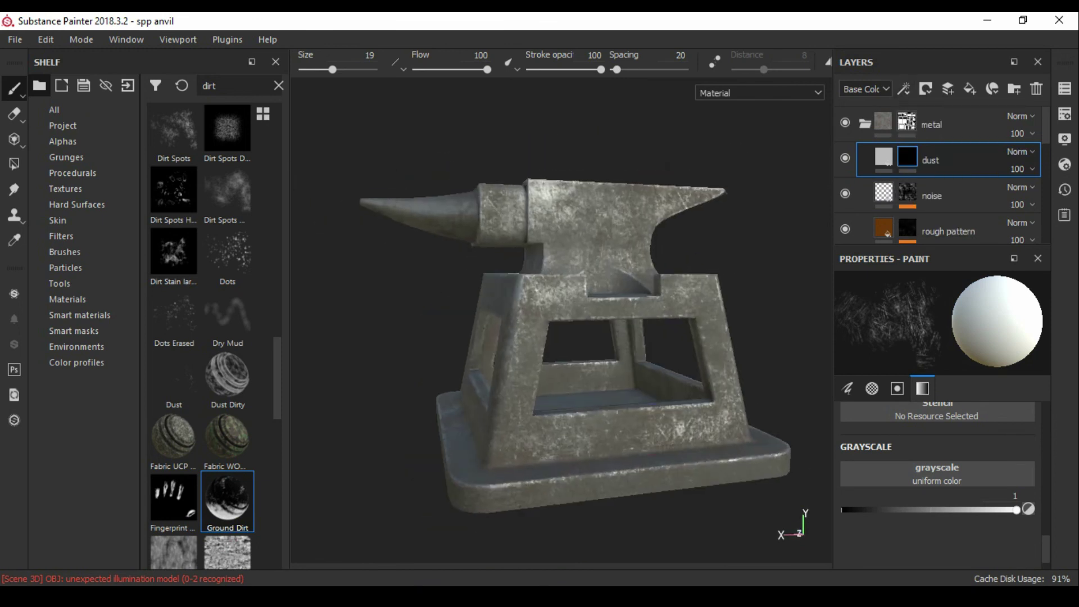
click(883, 157)
click(937, 520)
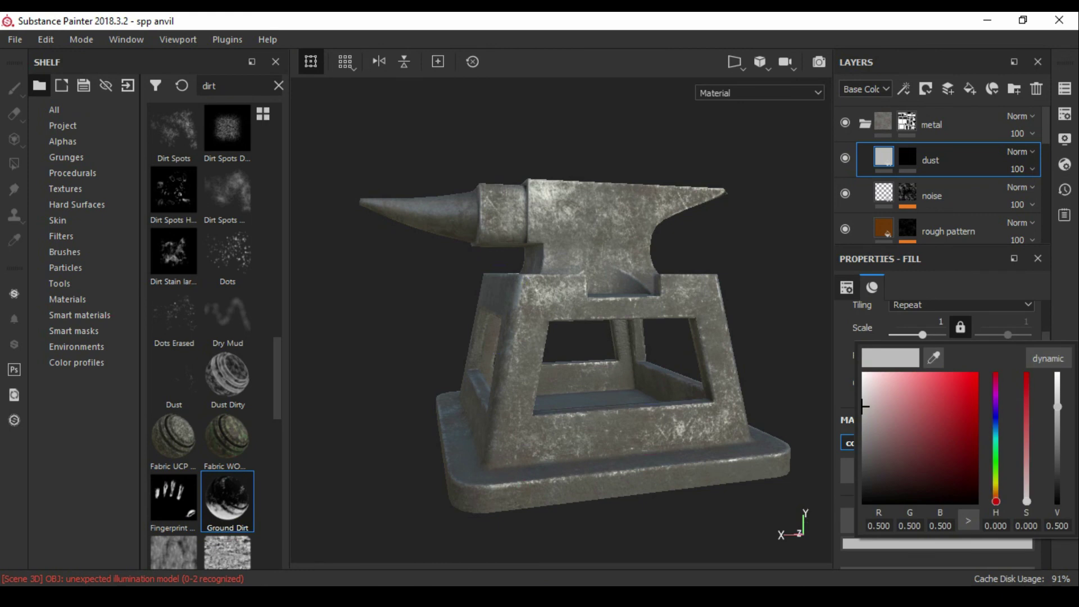
key(BackSpace)
key(BackSpace)
key(BackSpace)
text(dust)
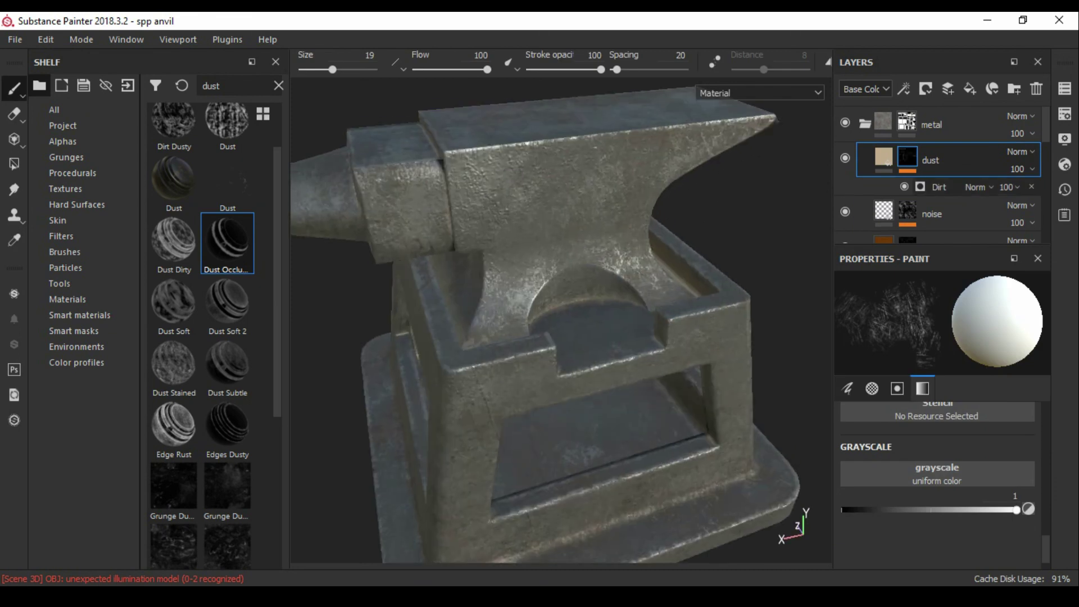
Set the Dirt generator's Dirt Level to 0.4 and Grunge Scale to 6.
drag(936, 371, 926, 370)
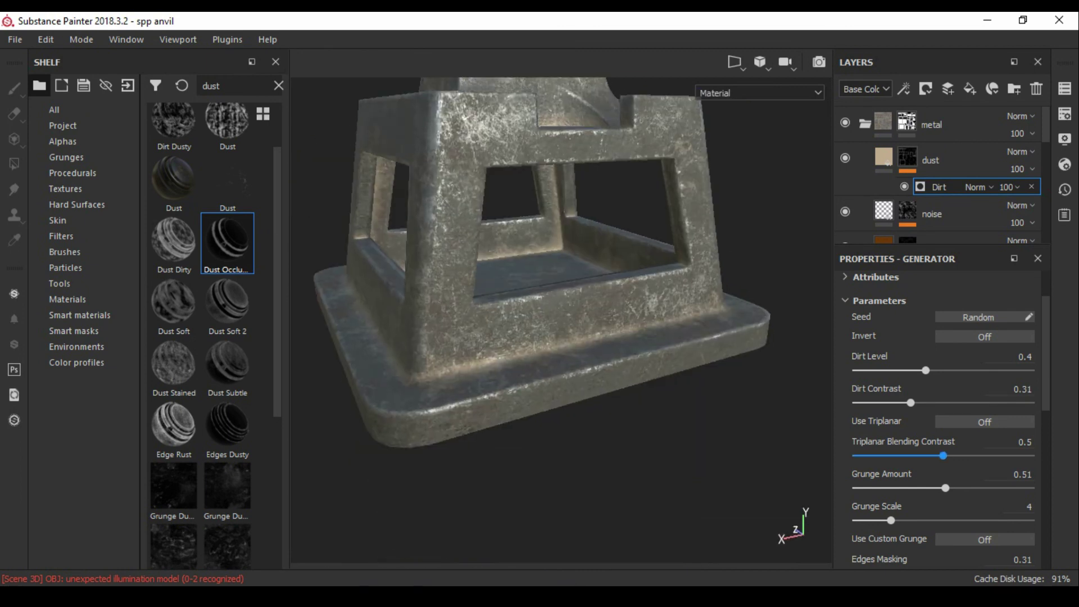
scroll(944, 425, down, 1)
scroll(944, 449, down, 2)
scroll(944, 450, up, 2)
drag(891, 457, 915, 457)
Add a Paint effect above the Dirt generator in the dust mask.
click(956, 160)
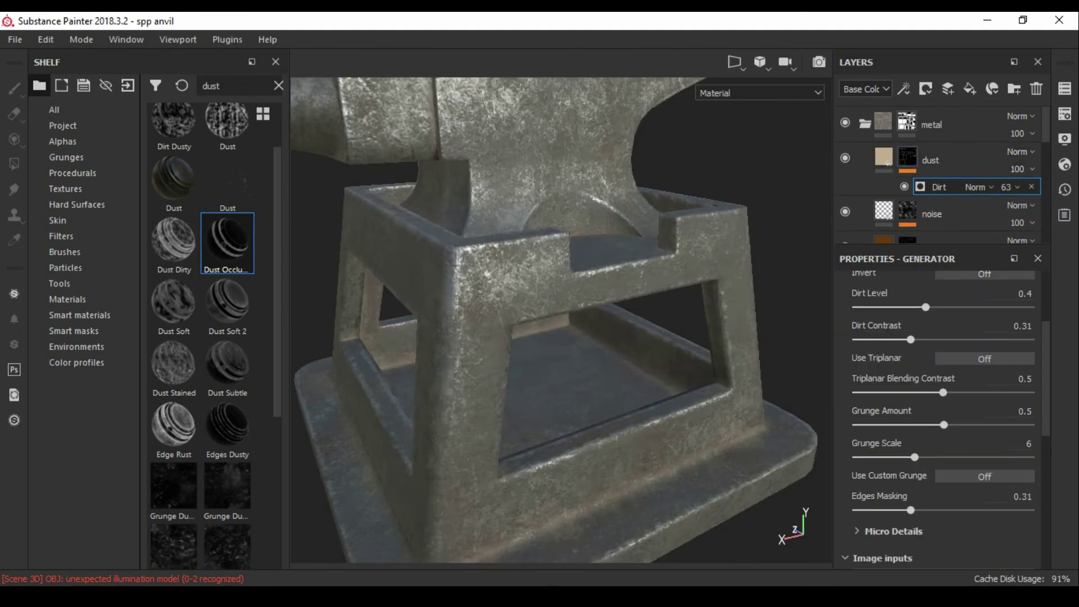
click(903, 89)
click(888, 124)
Load a white Dirt 1 brush at size 20, flow 19, stroke opacity 33, and frame the anvil.
click(64, 251)
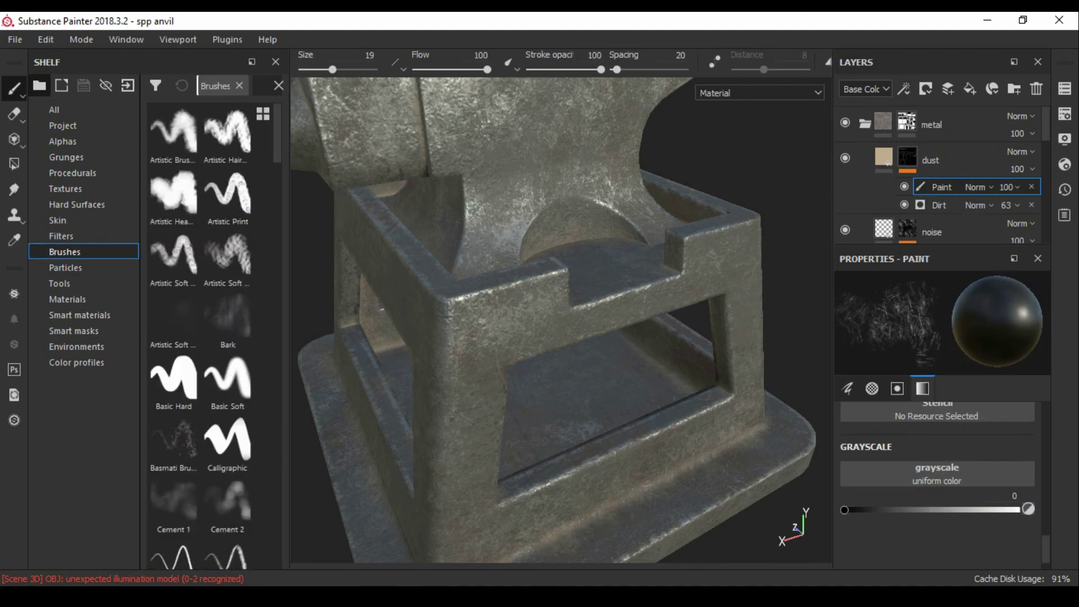
scroll(225, 337, down, 5)
click(228, 416)
alt+drag(506, 281, 578, 113)
drag(601, 69, 553, 69)
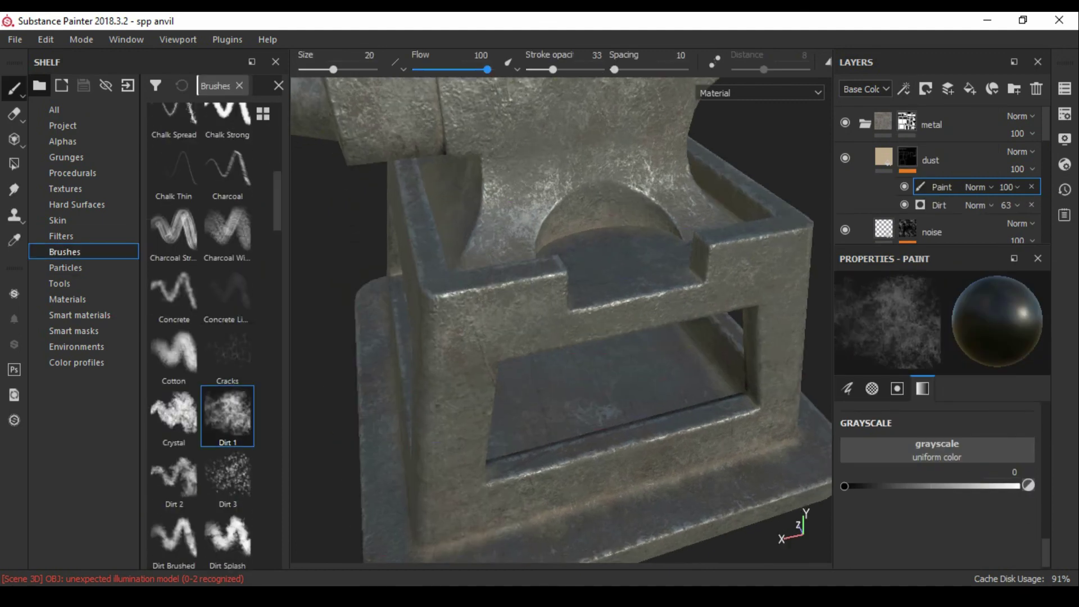
key(x)
mouse_move(444, 233)
alt+mouse_down()
mouse_move(567, 345)
mouse_move(619, 315)
mouse_move(579, 315)
mouse_move(674, 315)
alt+mouse_up()
key(f)
scroll(562, 315, up, 3)
key(f)
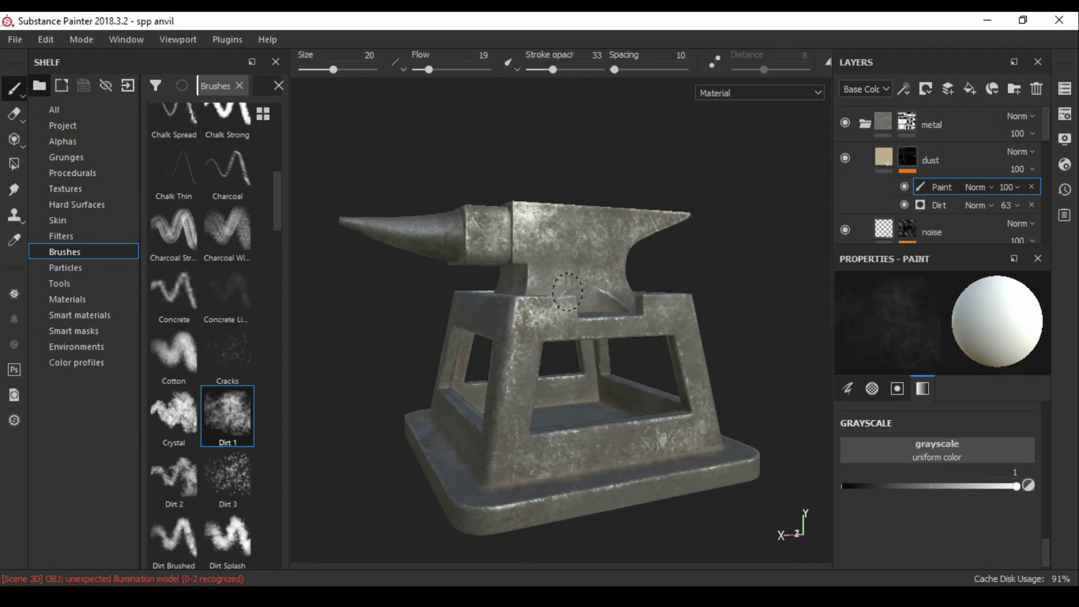